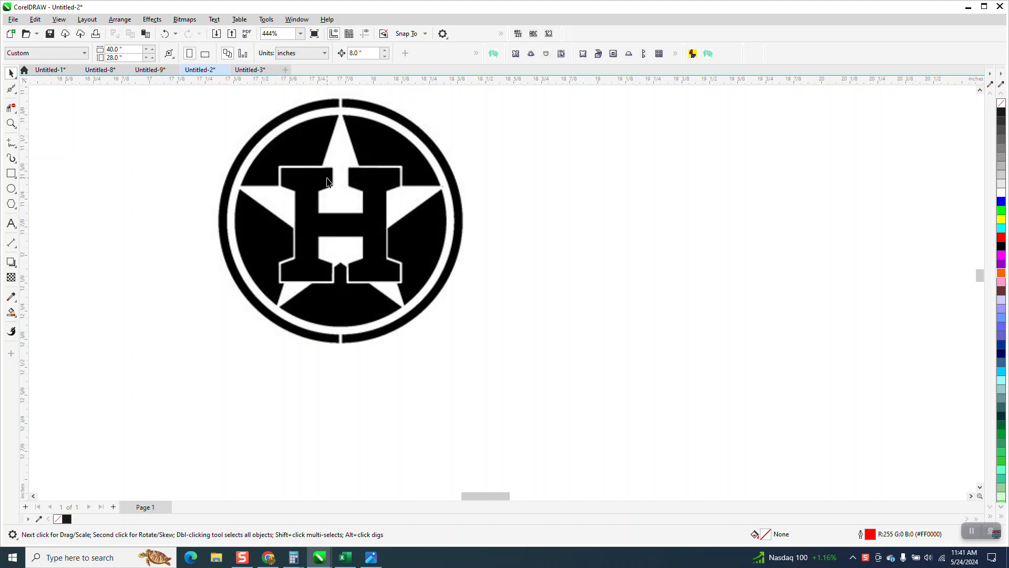
Step: Duplicate the logo bitmap at the 8-inch offset, then delete the distant copy
left_click(327, 182)
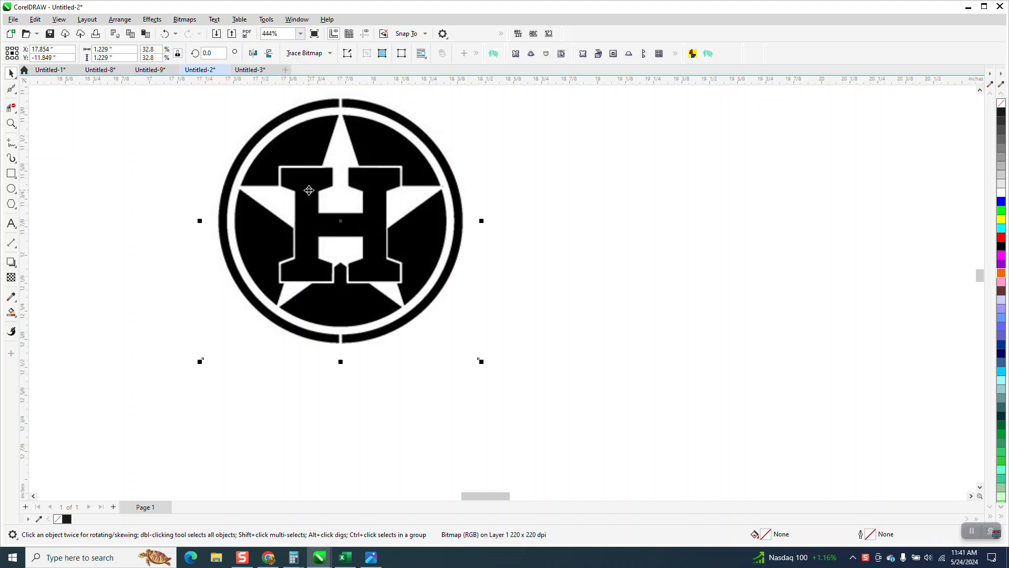
key("ctrl+d")
scroll(375, 492, "down", 3)
left_click_drag(356, 388, 558, 400)
scroll(319, 351, "down", 1)
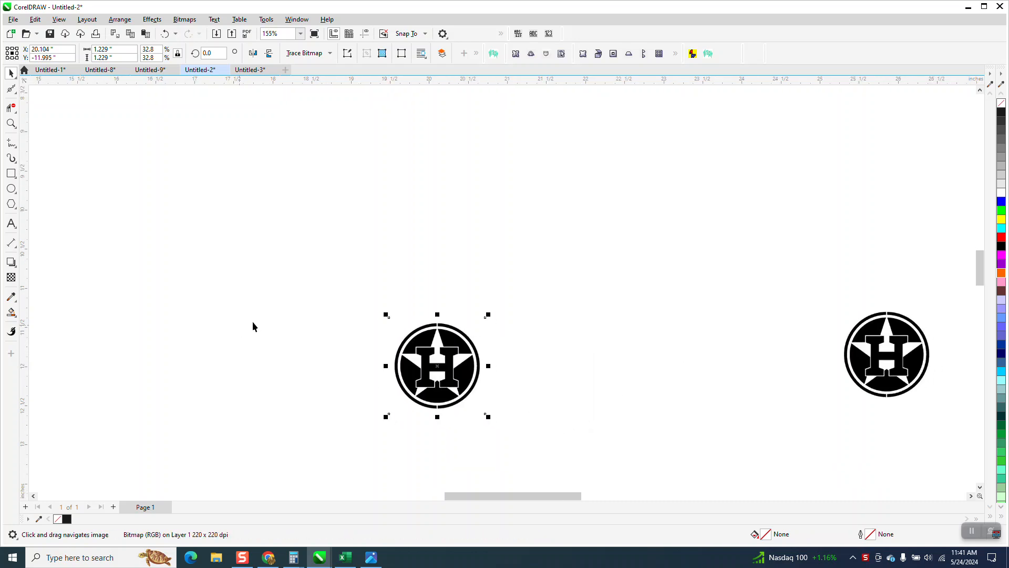
left_click(892, 359)
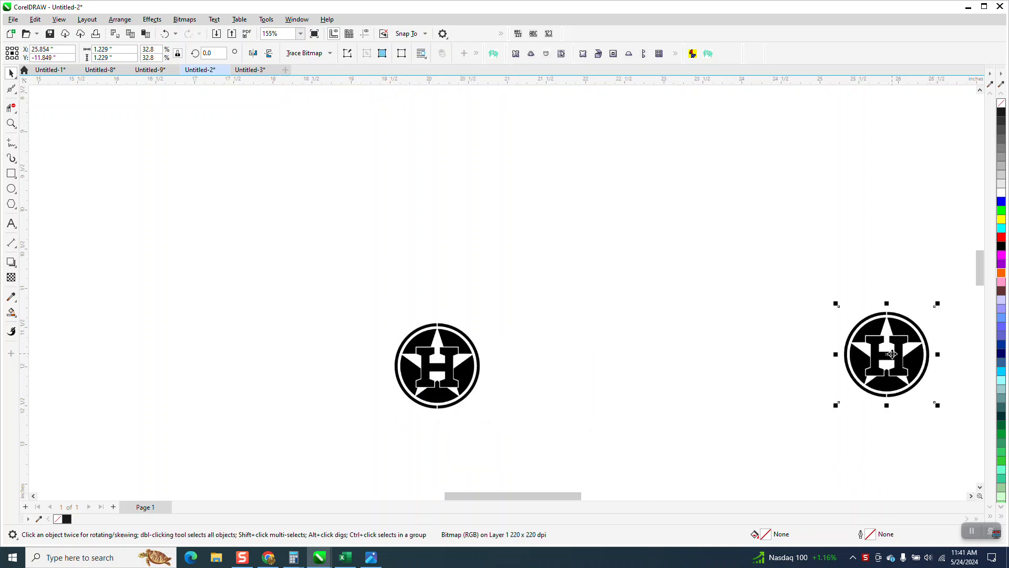
key("Delete")
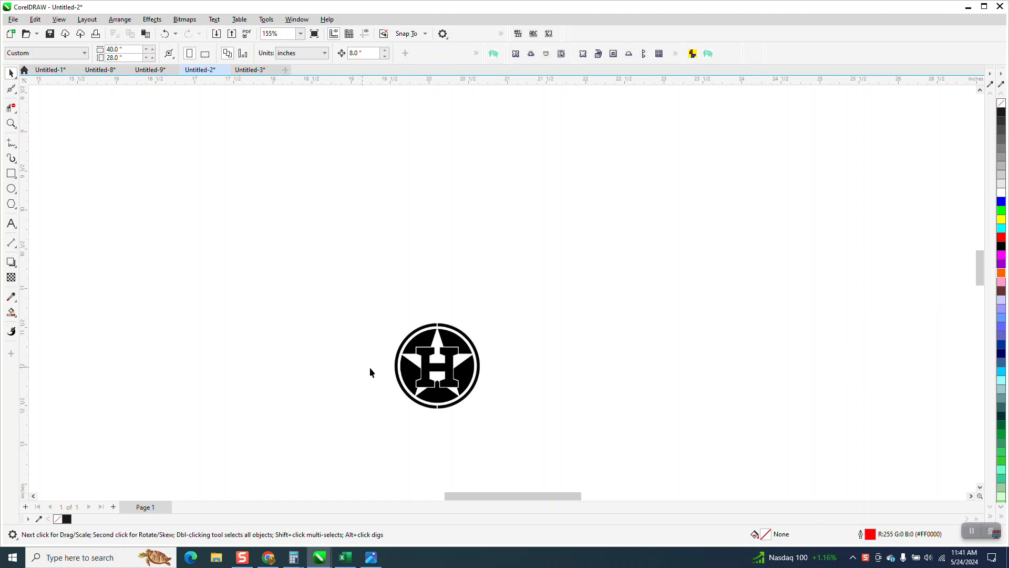
Step: Center the remaining logo bitmap on the page
left_click(463, 374)
key("p")
scroll(462, 373, "down", 6)
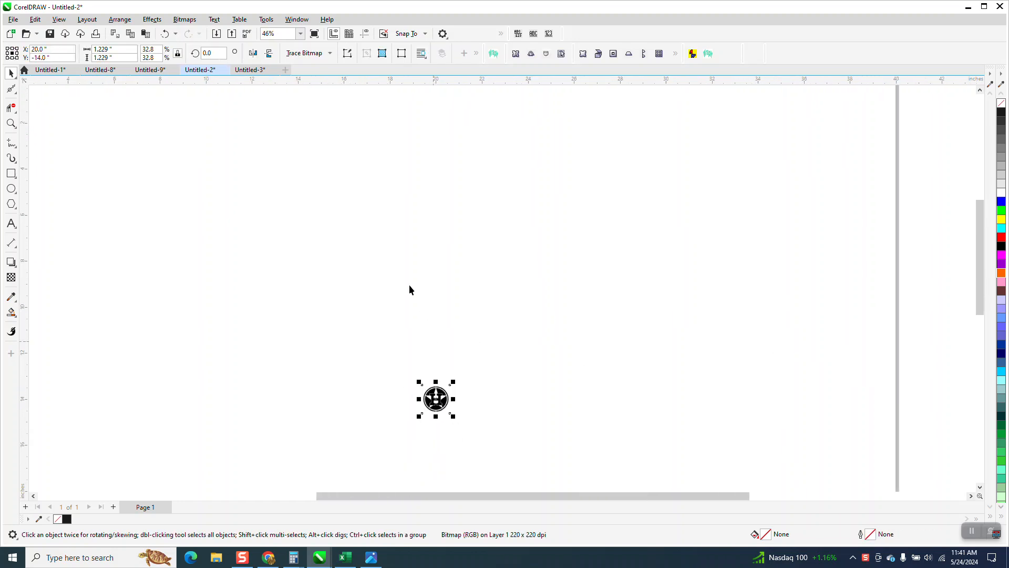
Step: Set the document's offset distance to 2 inches and duplicate the centered logo bitmap beside the original
left_click(439, 351)
left_click(435, 404)
left_click(391, 318)
double_click(367, 51)
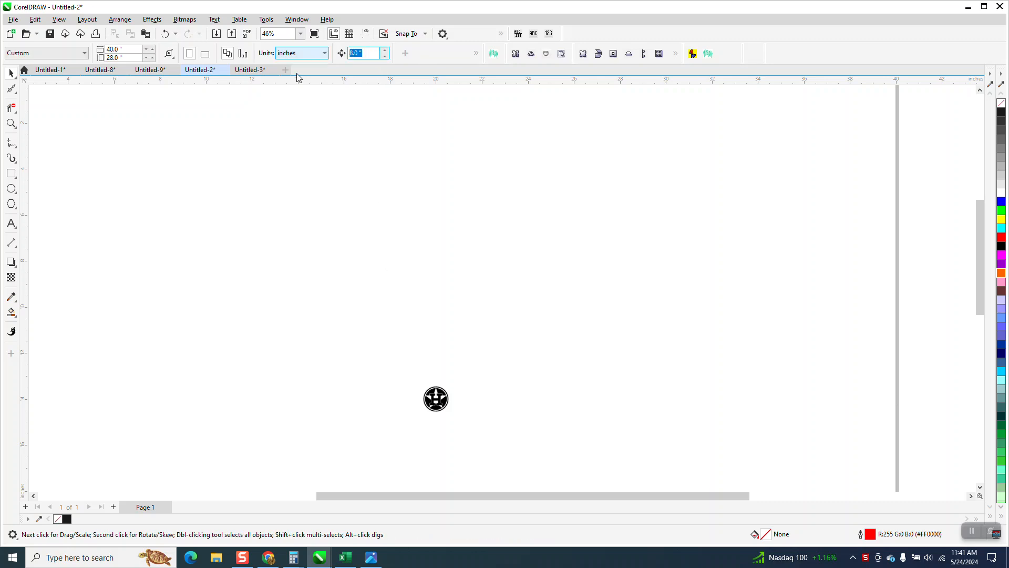
type("2")
left_click(11, 123)
left_click_drag(376, 345, 628, 476)
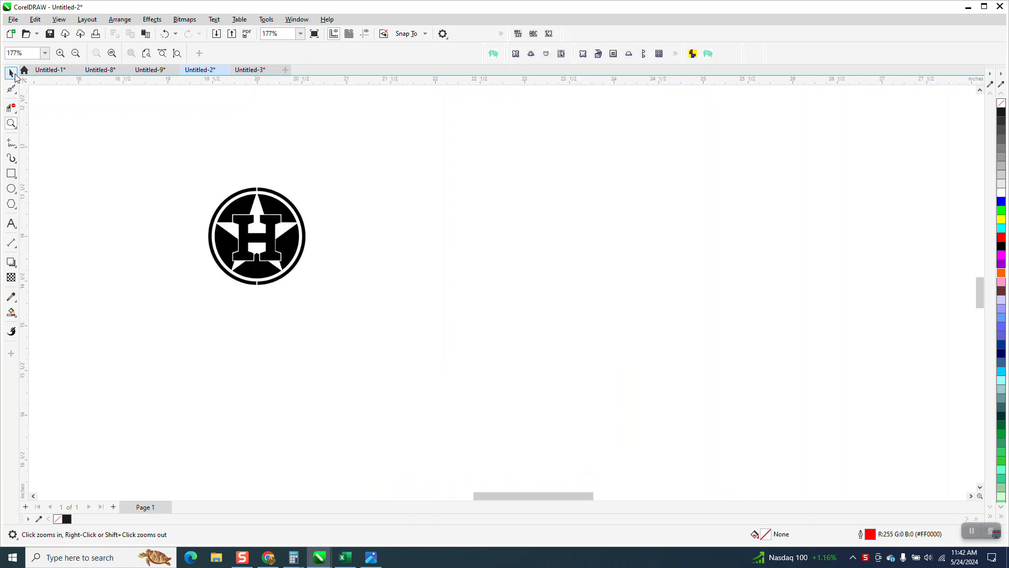
left_click(11, 73)
left_click(283, 234)
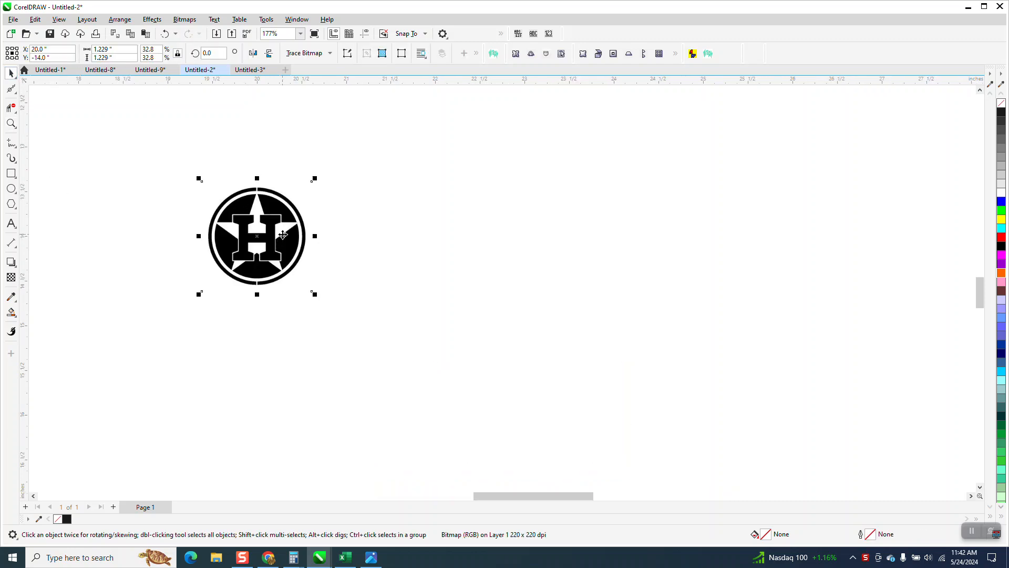
key("ctrl+d")
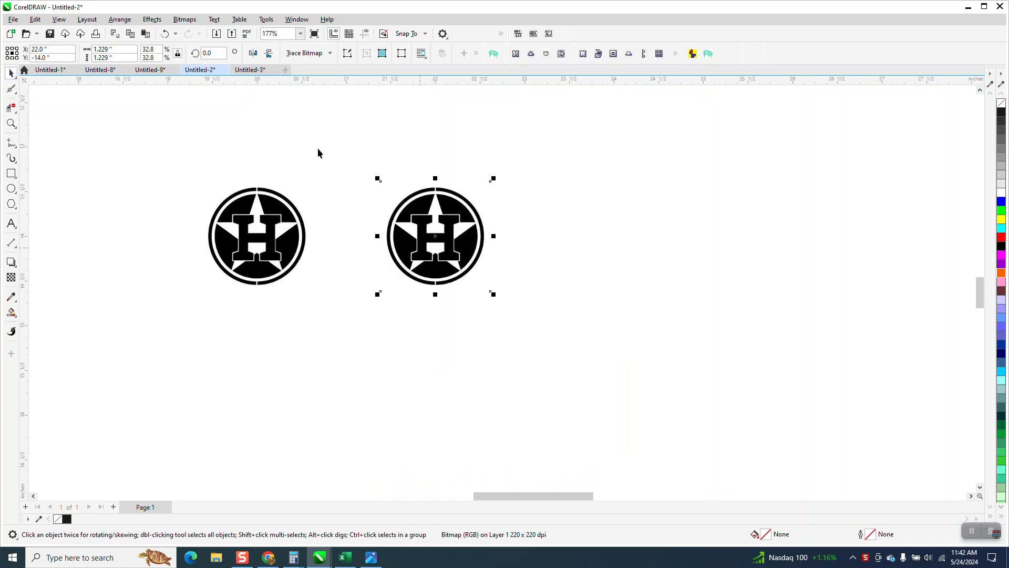
Step: Trace the duplicated logo bitmap with an Outline Trace using the Clipart image type
left_click(330, 53)
mouse_move(329, 97)
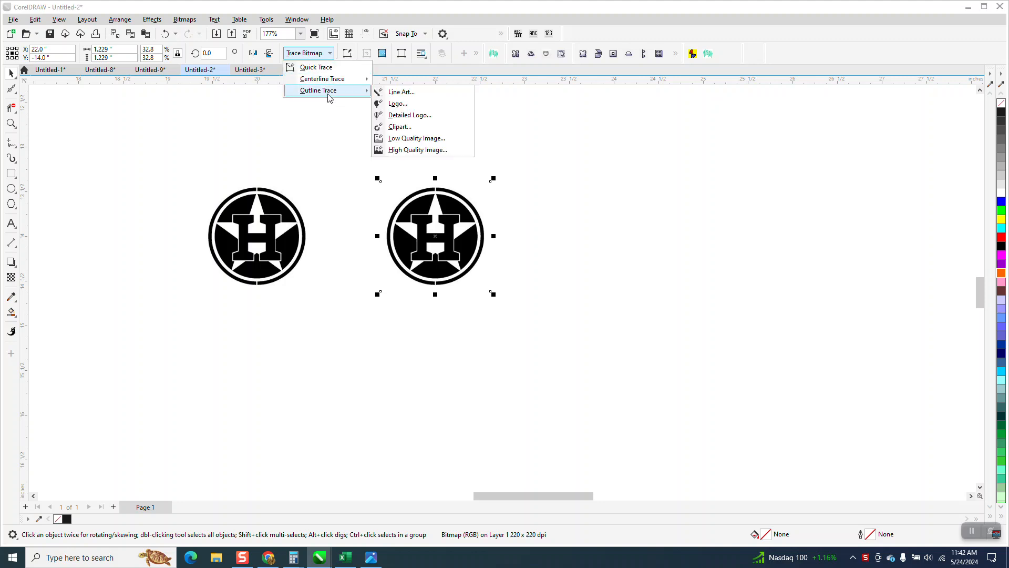
left_click(397, 127)
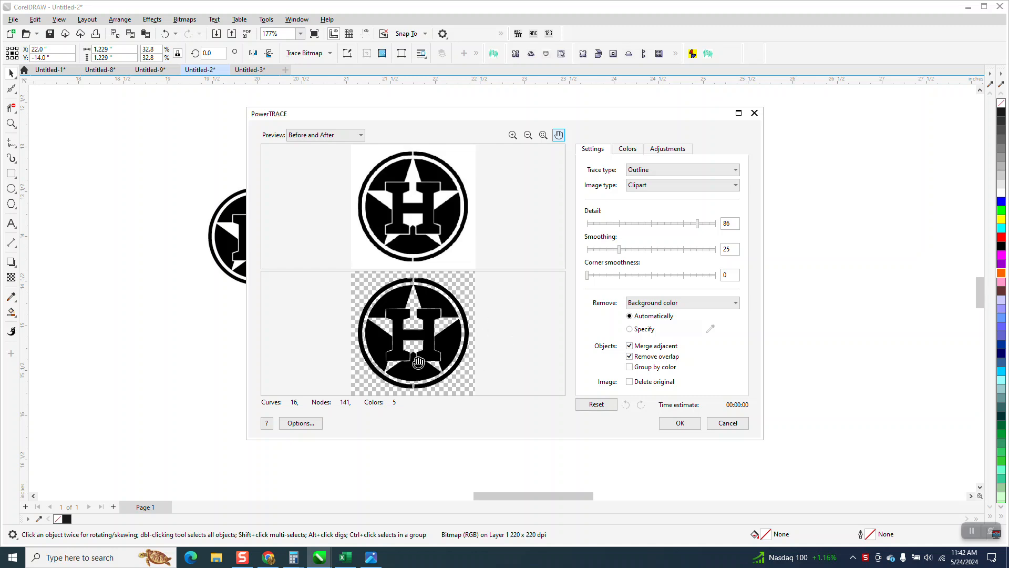
left_click(681, 424)
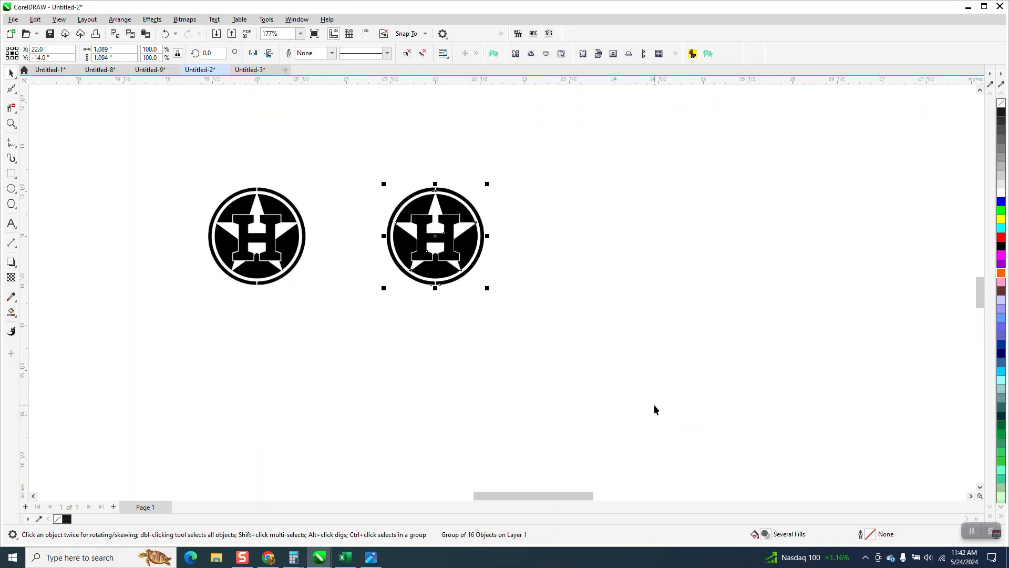
Step: Duplicate the traced logo, ungroup the copy and pull its H shape out 2 inches to the right
key("ctrl+d")
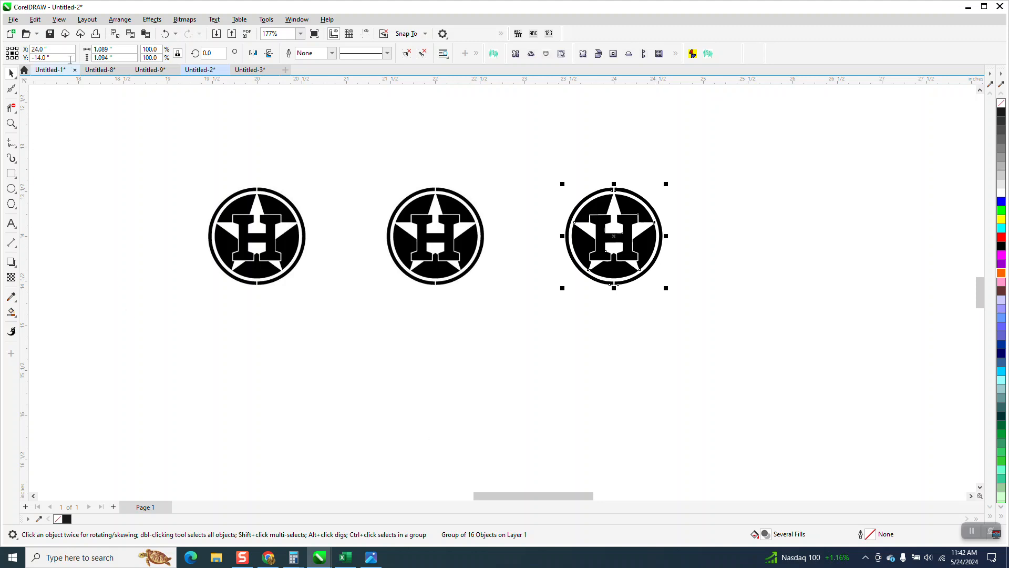
left_click(117, 21)
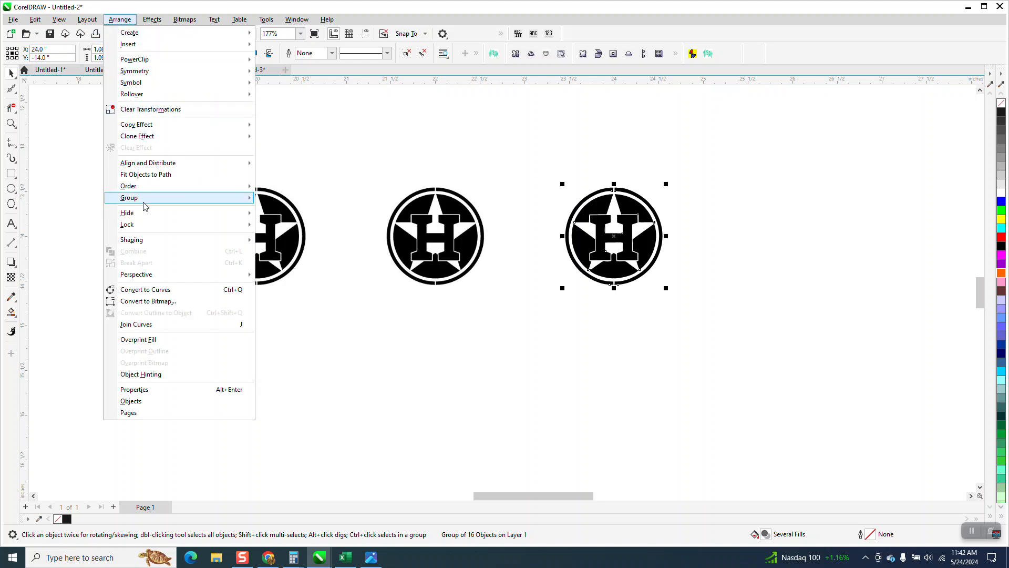
left_click(269, 209)
key("Escape")
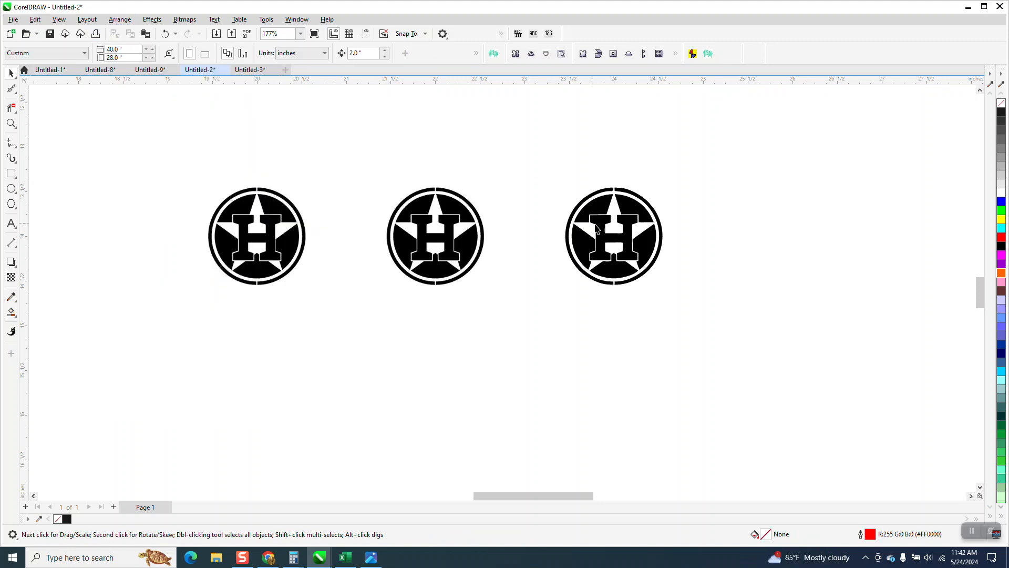
left_click_drag(628, 226, 805, 226)
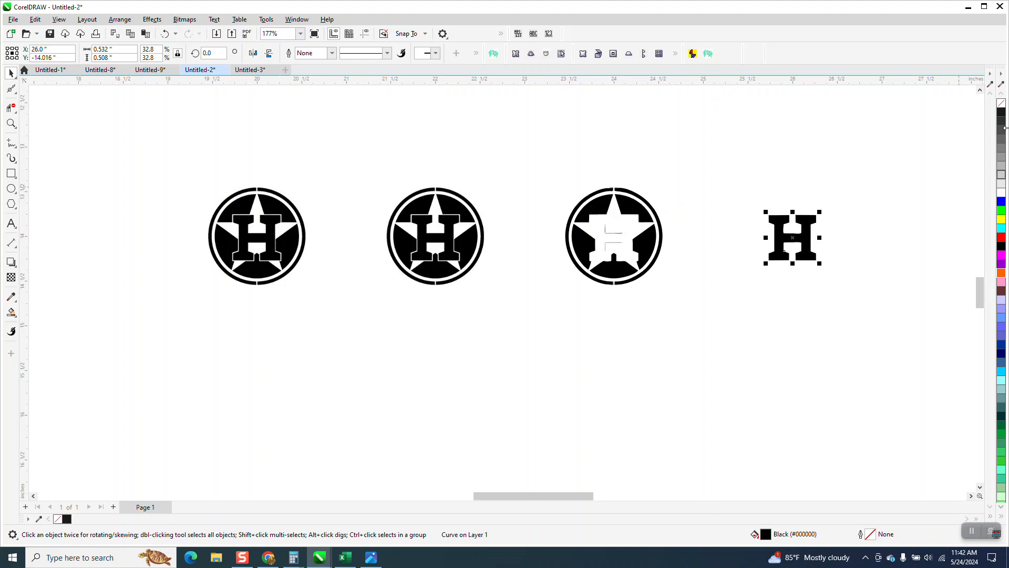
Step: Remove the fill from the separated H and give it a red hairline outline
left_click(1002, 104)
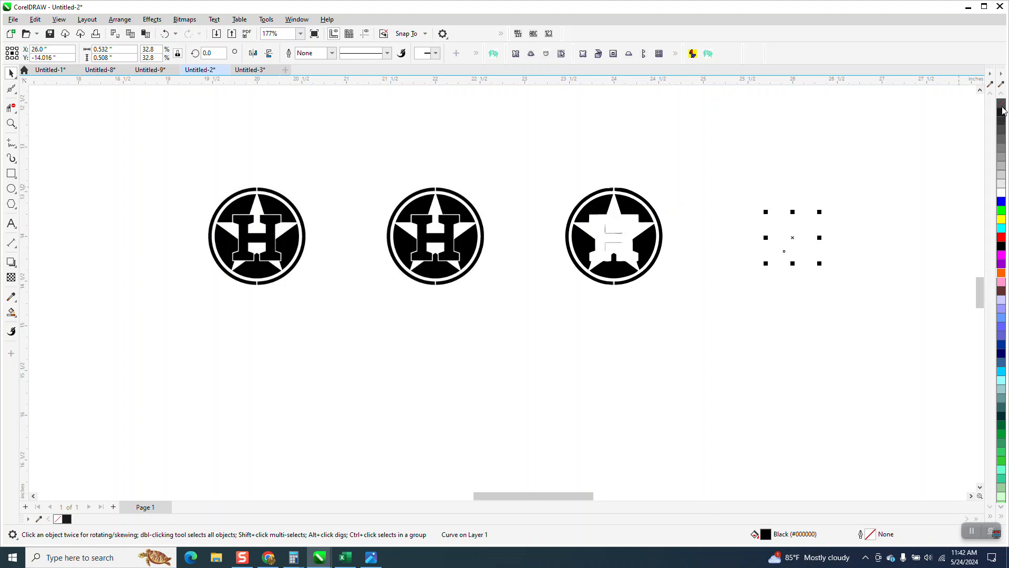
left_click(11, 124)
left_click_drag(223, 225, 304, 261)
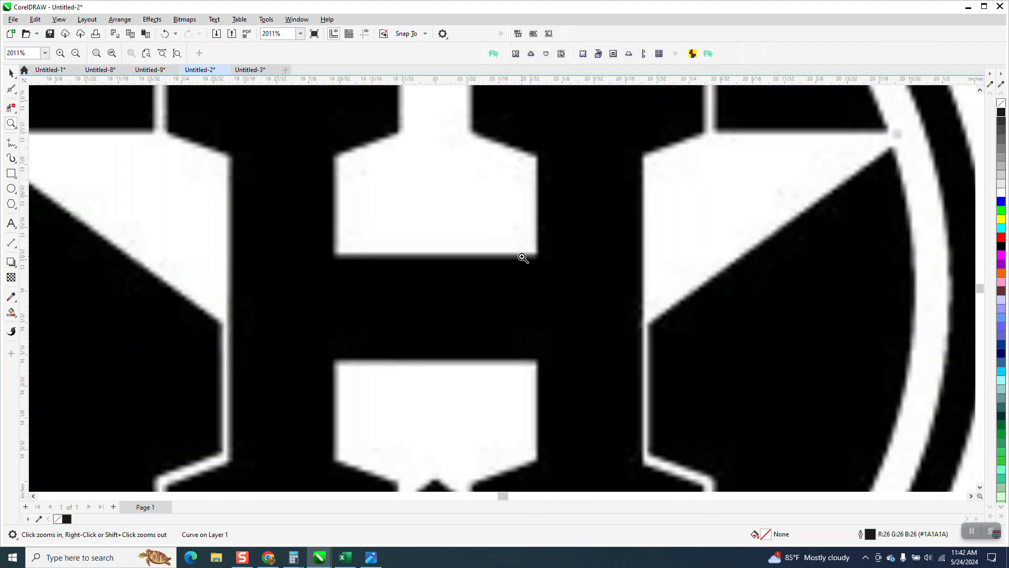
scroll(174, 262, "down", 2)
scroll(613, 255, "down", 1)
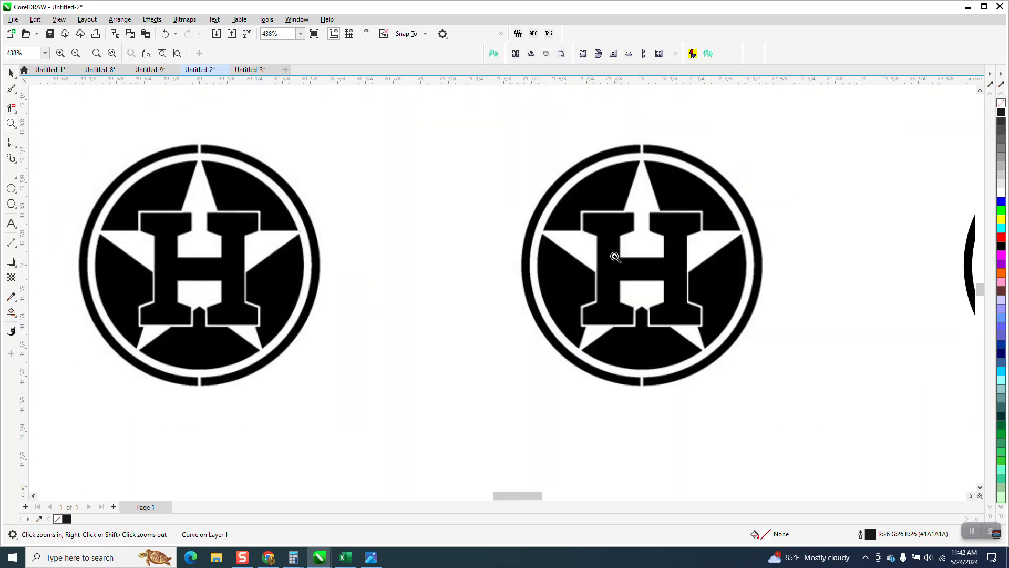
scroll(530, 282, "down", 2)
scroll(610, 276, "down", 2)
left_click_drag(860, 262, 931, 311)
left_click(12, 74)
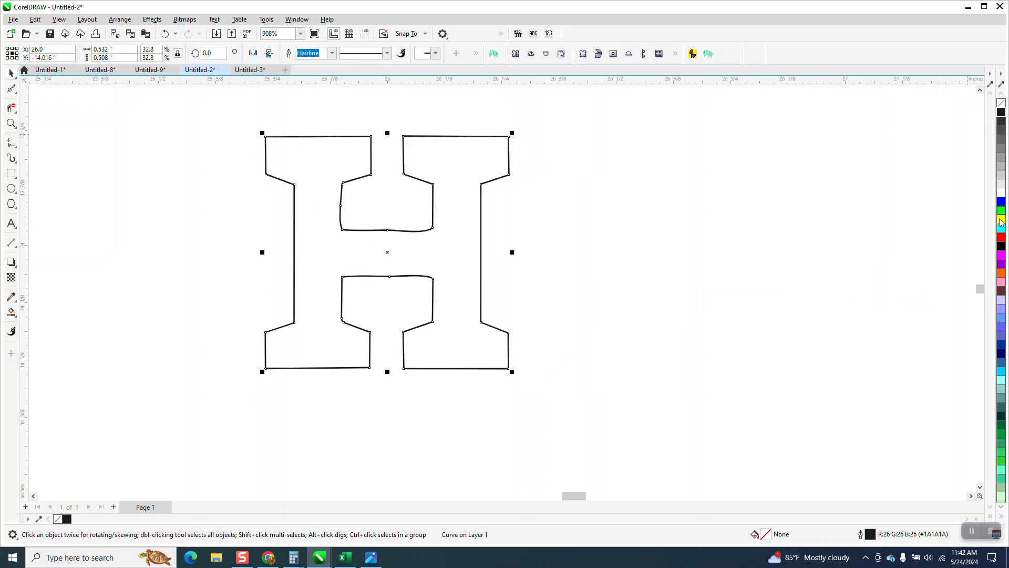
right_click(1001, 237)
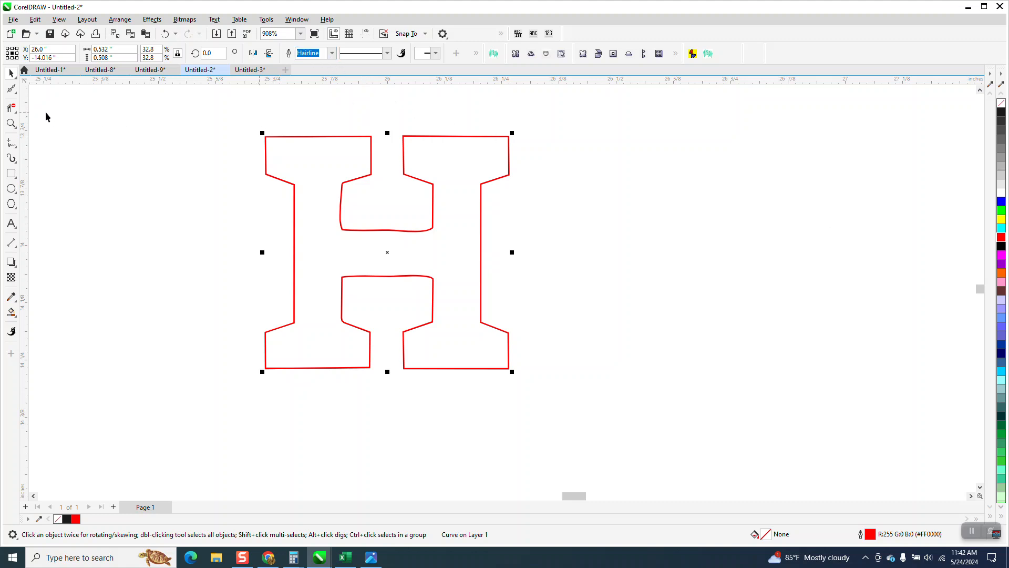
Step: Select all nodes of the red H with the Shape tool and convert its segments to straight lines
left_click(11, 88)
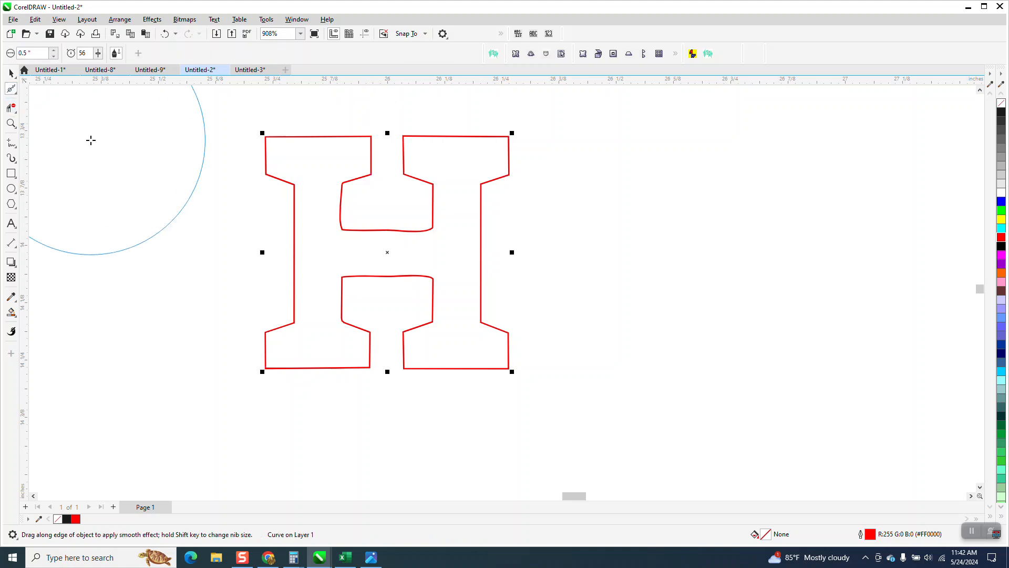
left_click(14, 94)
left_click(37, 86)
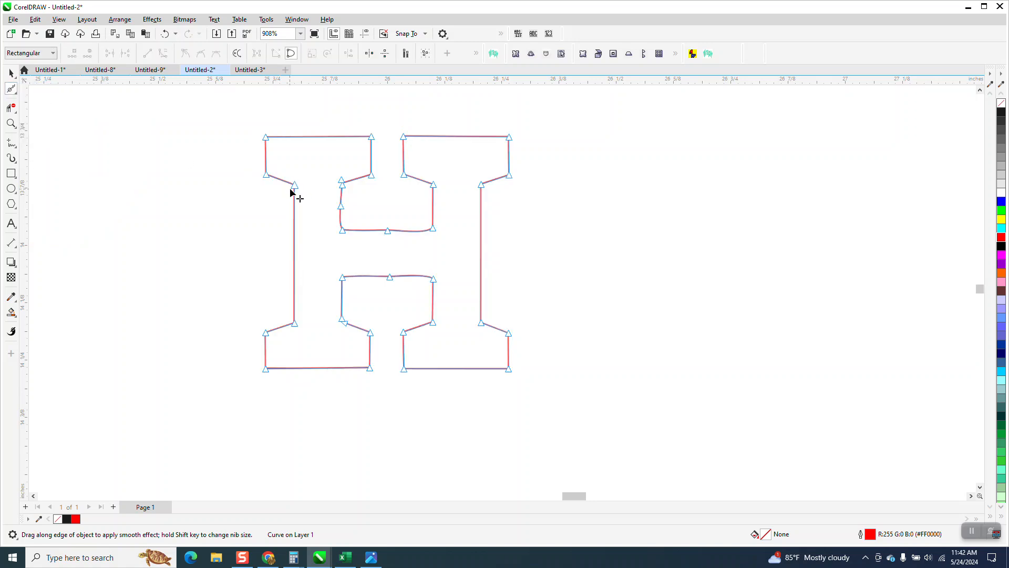
left_click_drag(238, 115, 597, 396)
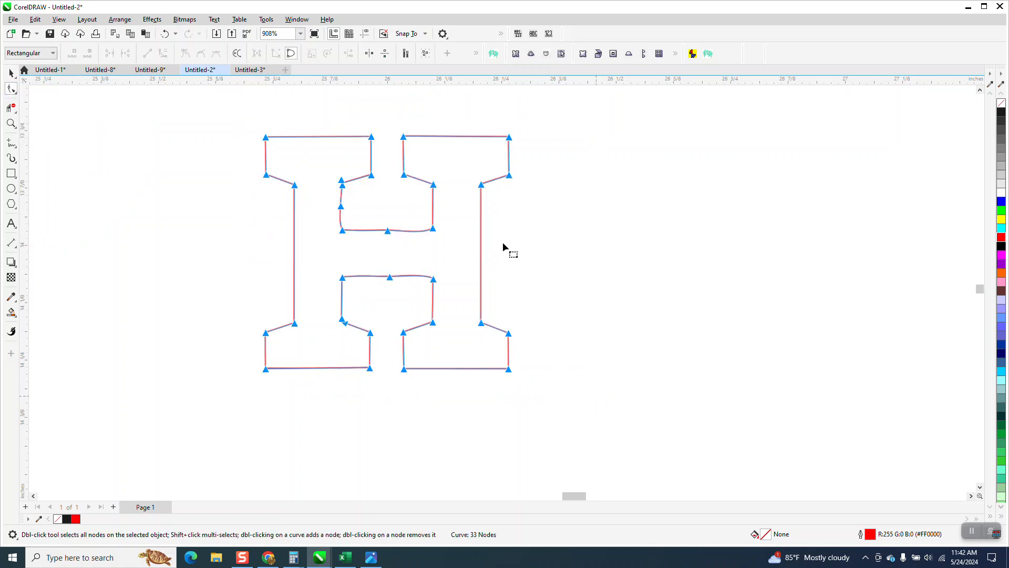
right_click(511, 178)
left_click(536, 238)
left_click(554, 272)
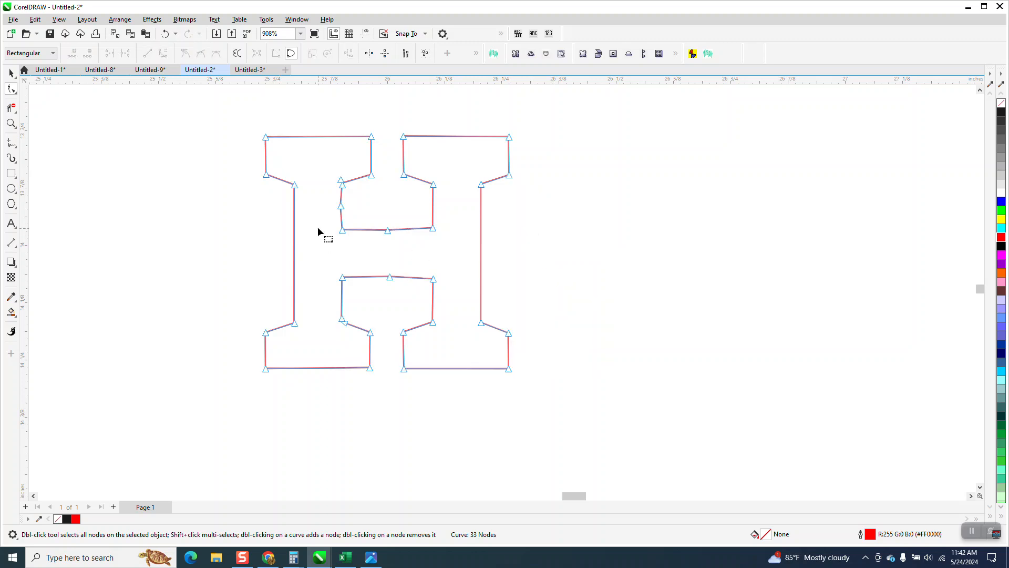
Step: Delete the surplus nodes around the H's inner notches and in the middle of both crossbar edges
left_click(340, 207)
key("XF86Calculator")
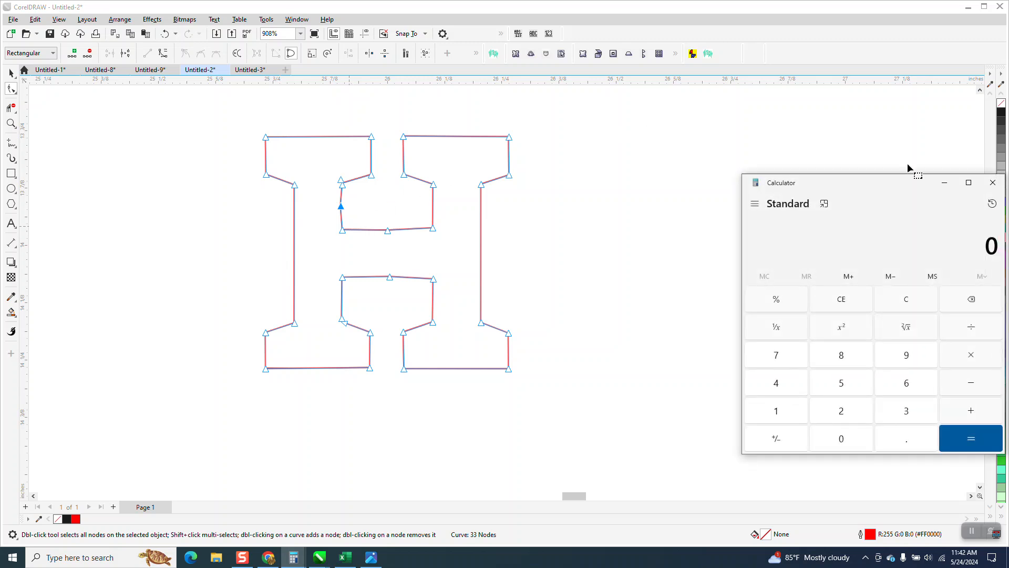
left_click(993, 183)
key("Delete")
double_click(343, 322)
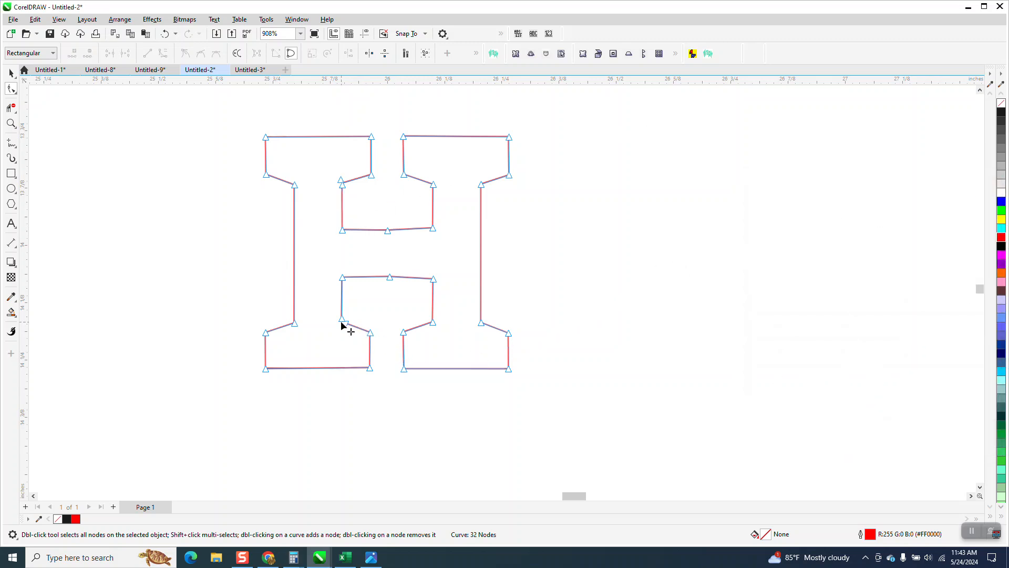
double_click(345, 324)
double_click(341, 180)
left_click_drag(397, 301, 397, 303)
key("Delete")
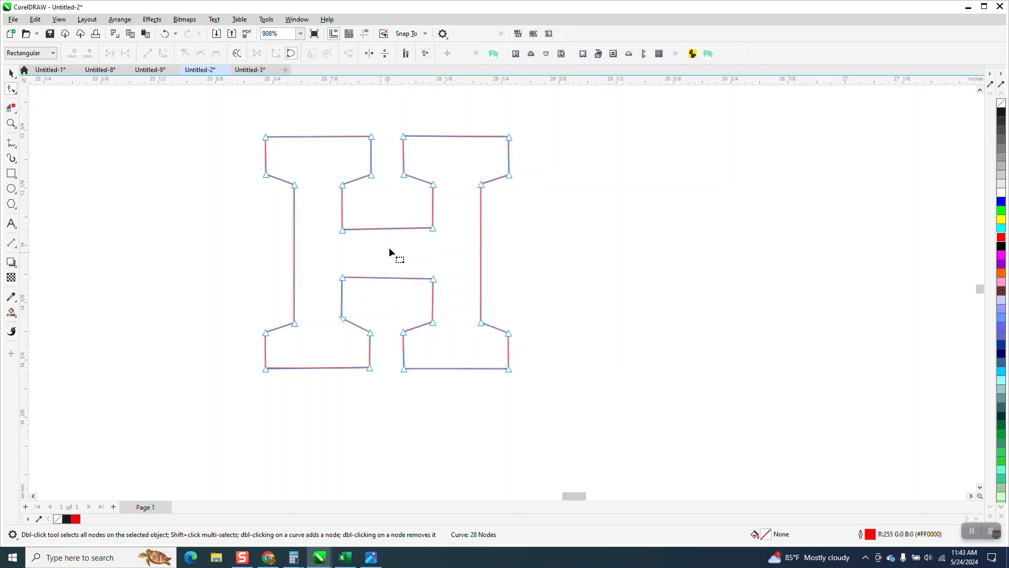
Step: Try aligning the two nodes of the crossbar's upper edge with Align Vertical, then undo it
left_click(12, 123)
left_click(543, 308)
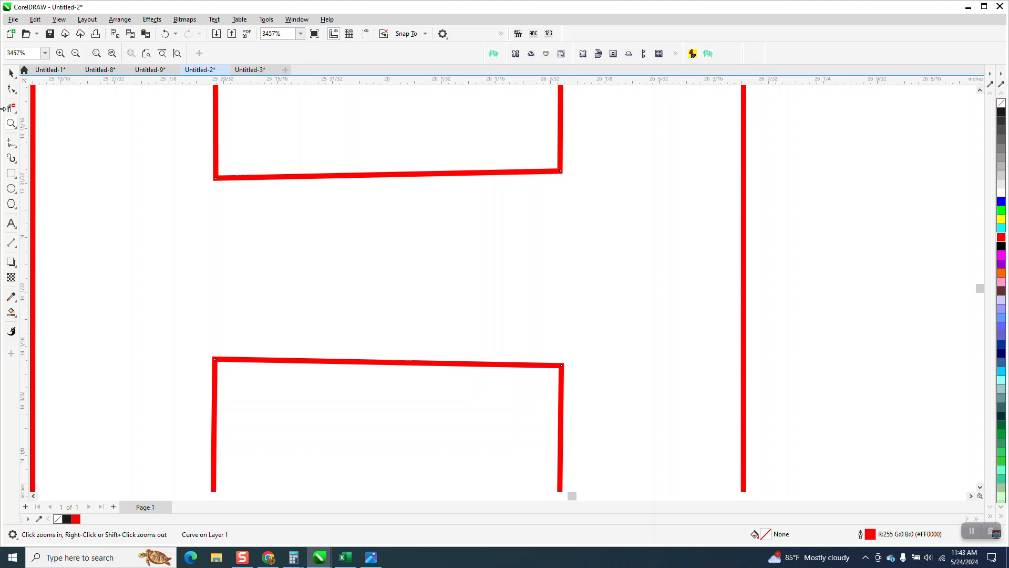
left_click(15, 92)
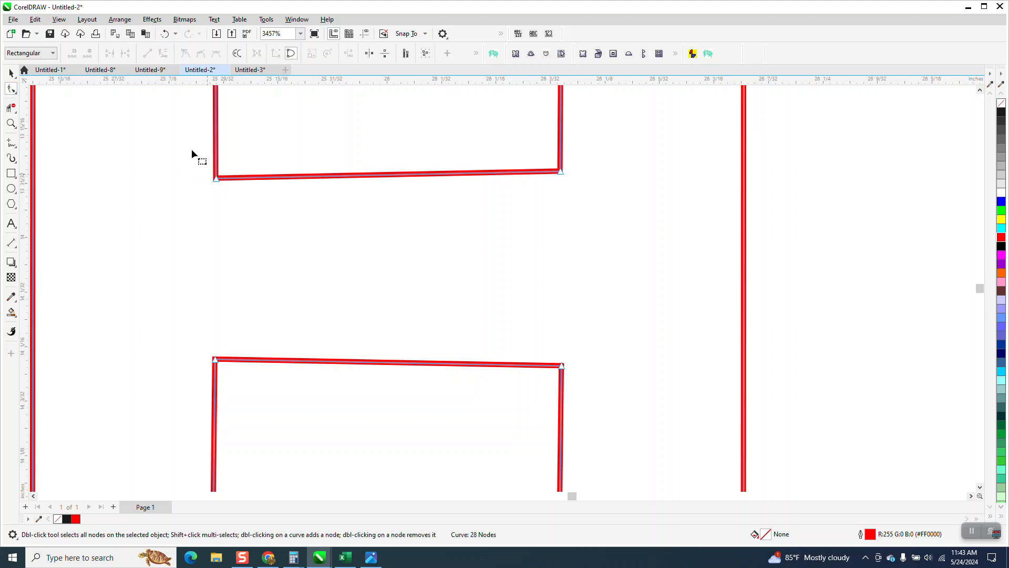
left_click_drag(179, 134, 640, 205)
left_click(349, 54)
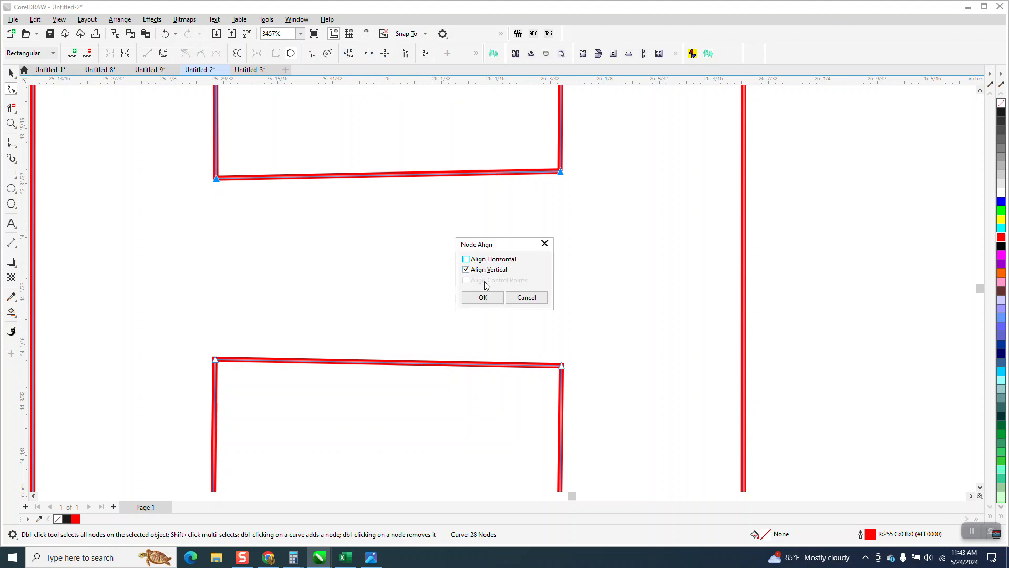
left_click(486, 297)
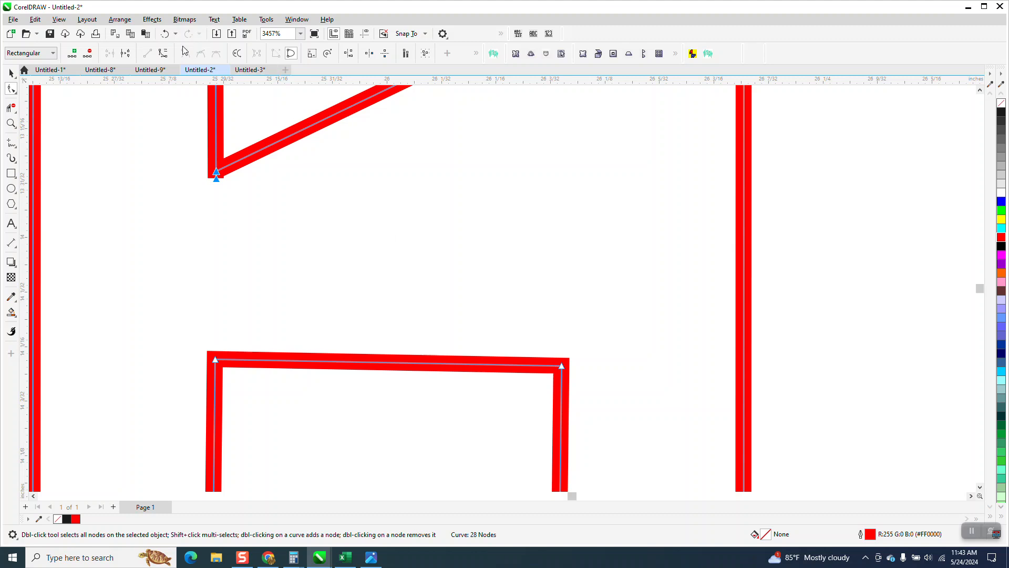
left_click(165, 33)
Step: Straighten the crossbar's upper edge by aligning its two end nodes with Align Horizontal only
left_click_drag(132, 140, 552, 207)
left_click(347, 53)
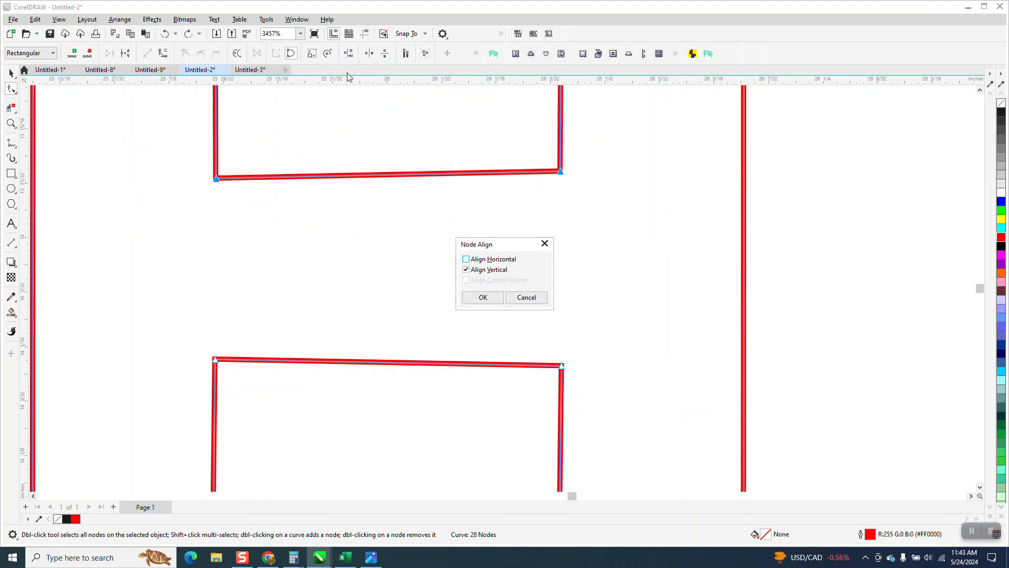
left_click(466, 260)
left_click(466, 269)
left_click(483, 297)
scroll(427, 253, "down", 4)
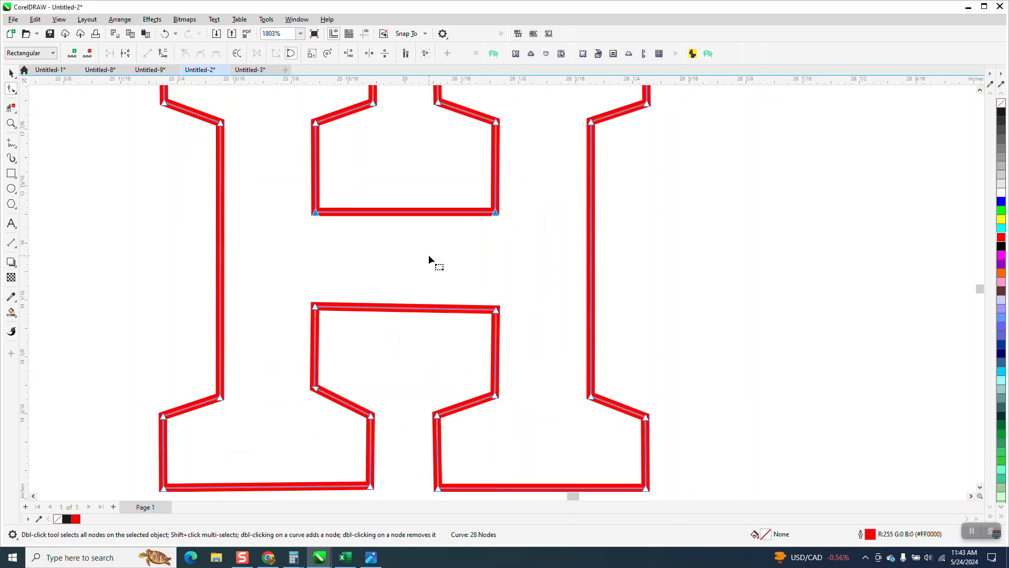
Step: Straighten the lower edge of the H's crossbar by aligning its two end nodes with Align Horizontal only
left_click_drag(313, 272, 522, 311)
left_click(348, 53)
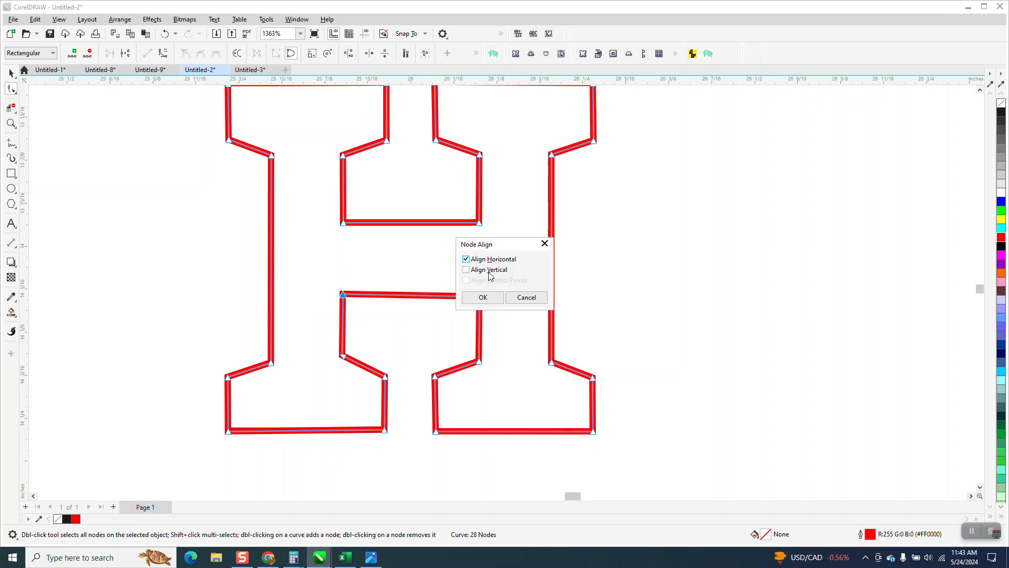
left_click(483, 297)
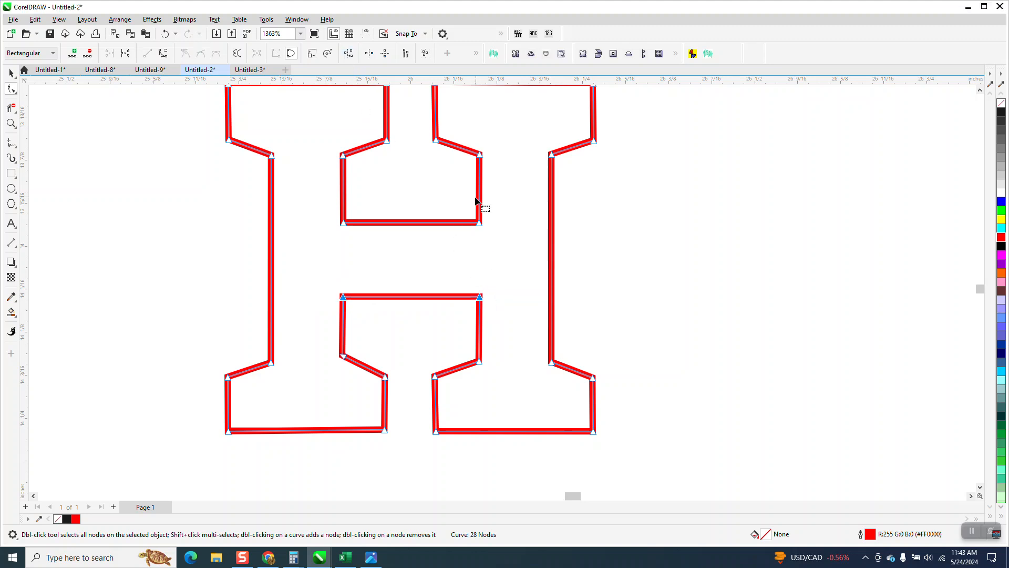
scroll(476, 201, "down", 2)
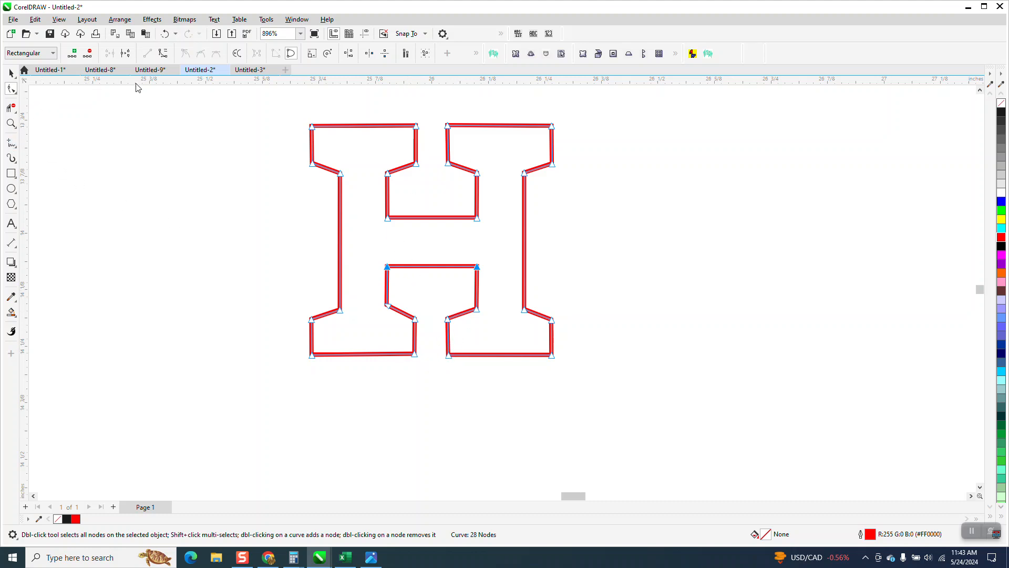
Step: Create a black filled shape from the interior of the thick red H with Smart Fill
left_click_drag(312, 367, 313, 362)
left_click(11, 72)
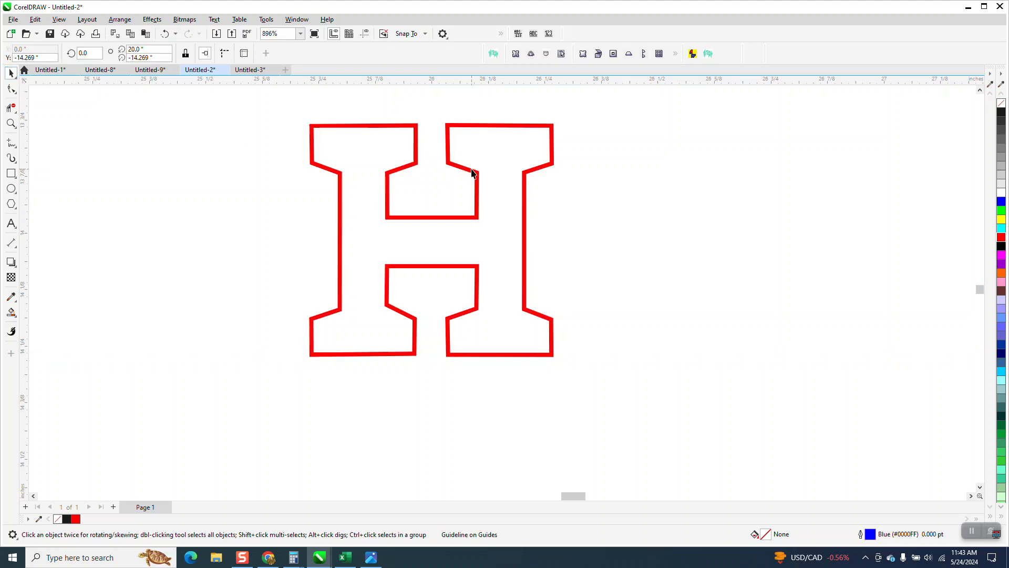
left_click(415, 141)
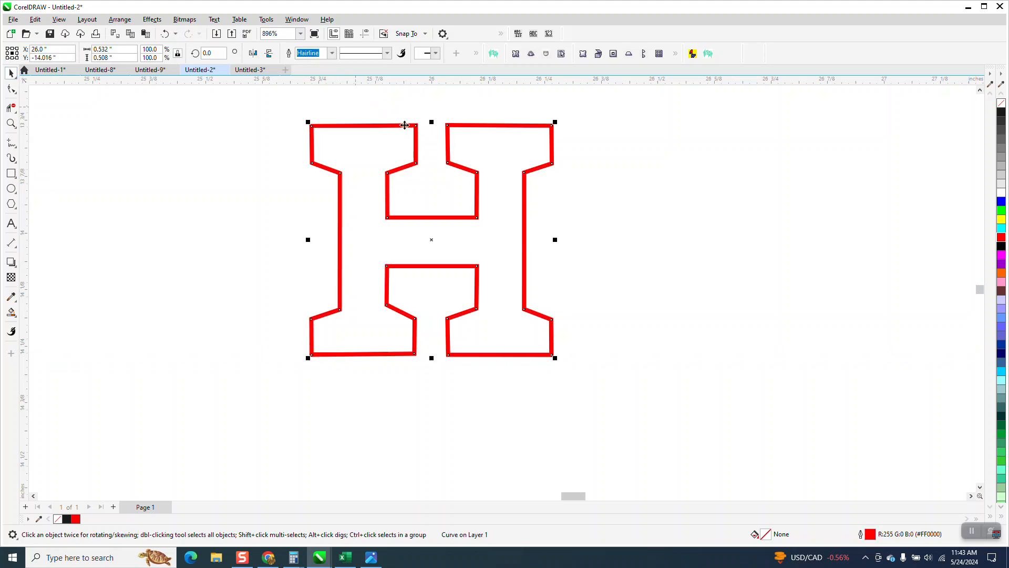
scroll(443, 193, "down", 2)
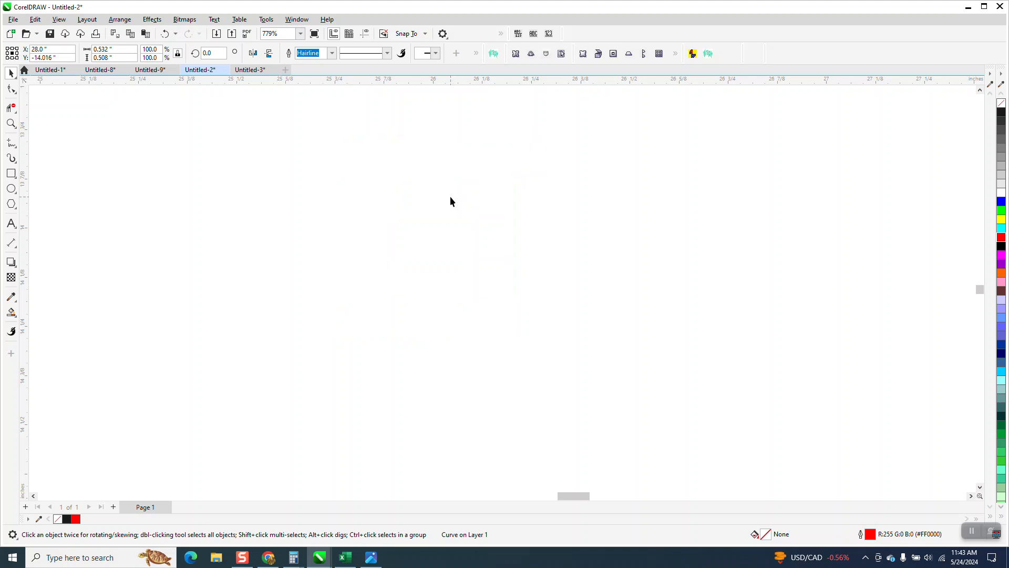
left_click(11, 313)
left_click(472, 169)
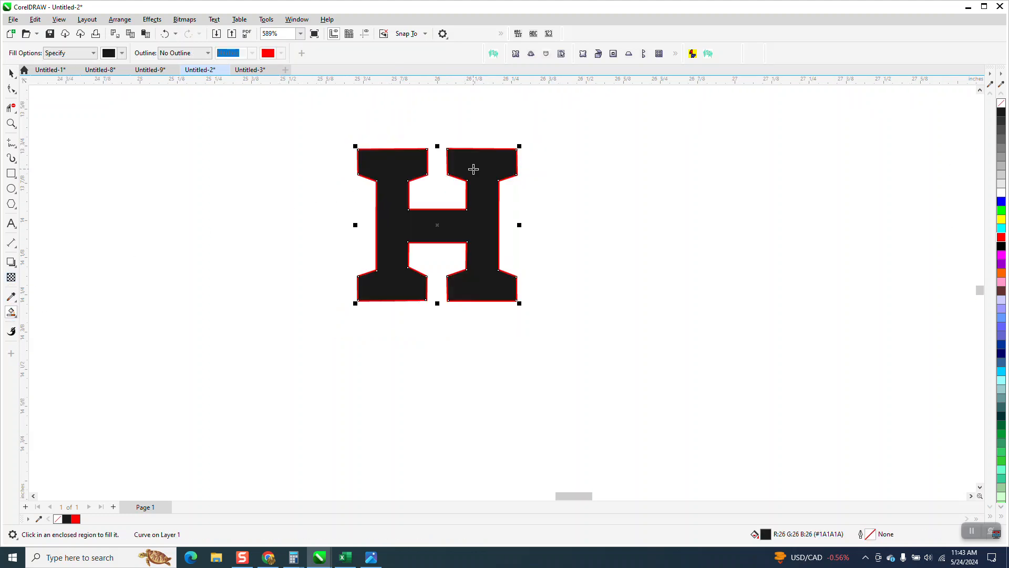
Step: Nudge the filled H 2 inches right of the red one, remove its fill and give it a red outline
key("Right")
scroll(769, 178, "down", 2)
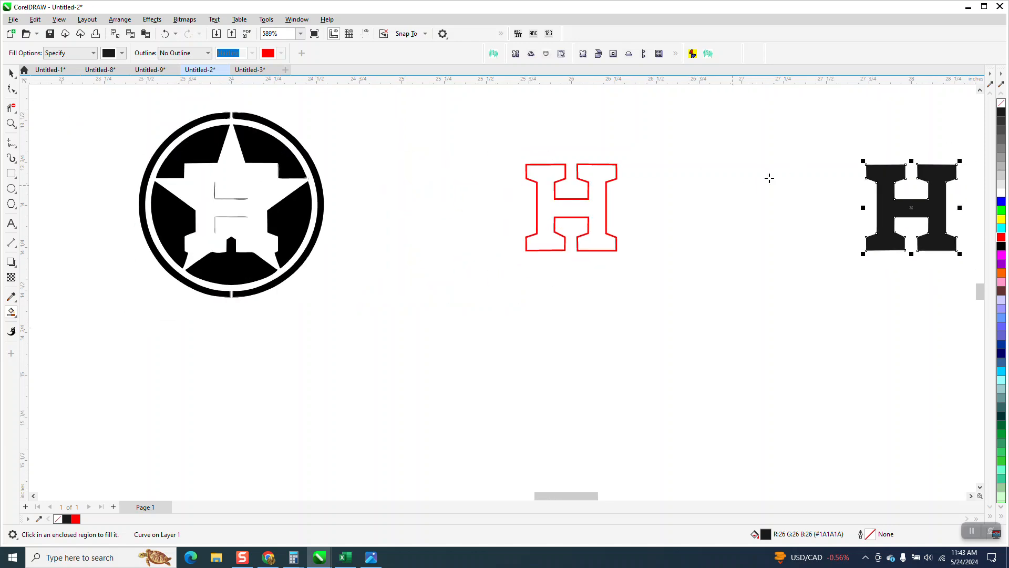
left_click(1004, 105)
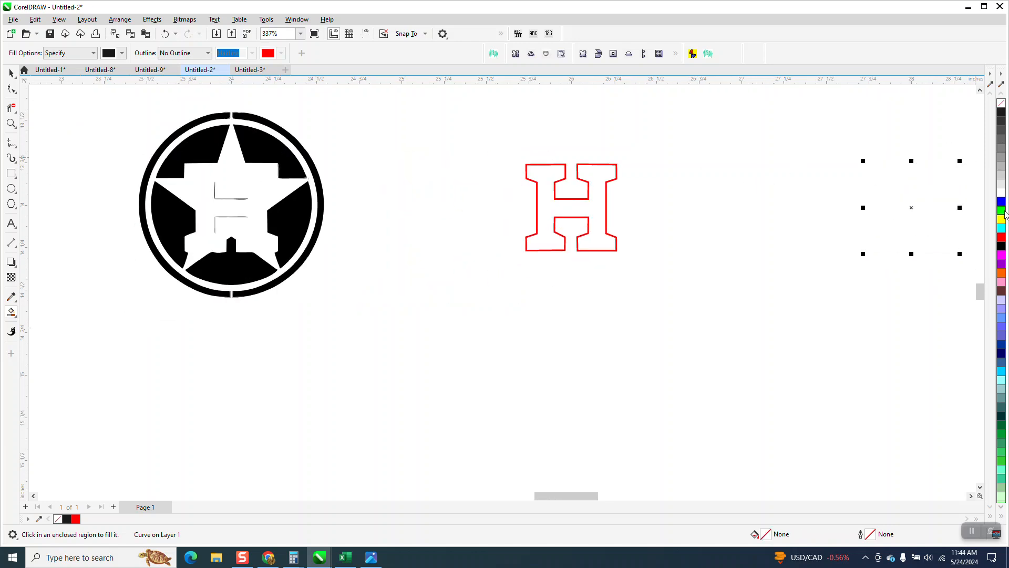
right_click(1005, 239)
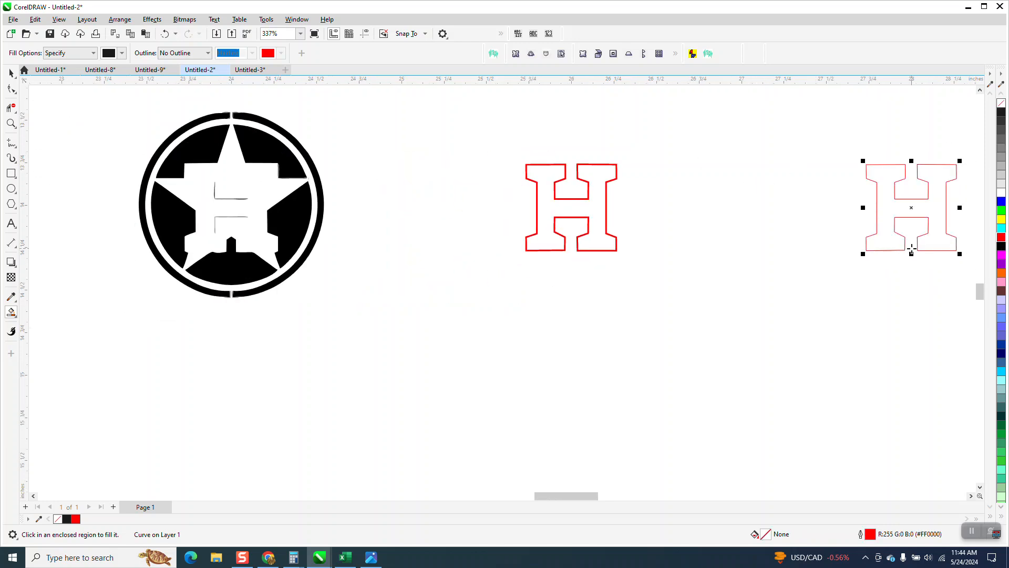
Step: Place the thin-outlined H over the star logo and delete the original thick red H
scroll(754, 245, "down", 2)
key("p")
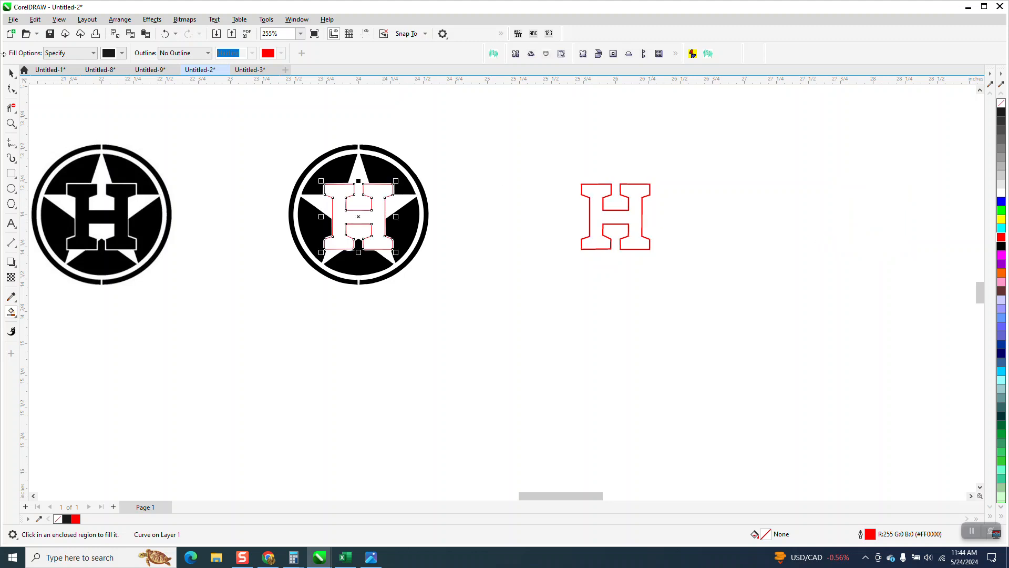
left_click(11, 74)
left_click(632, 211)
key("ctrl+z")
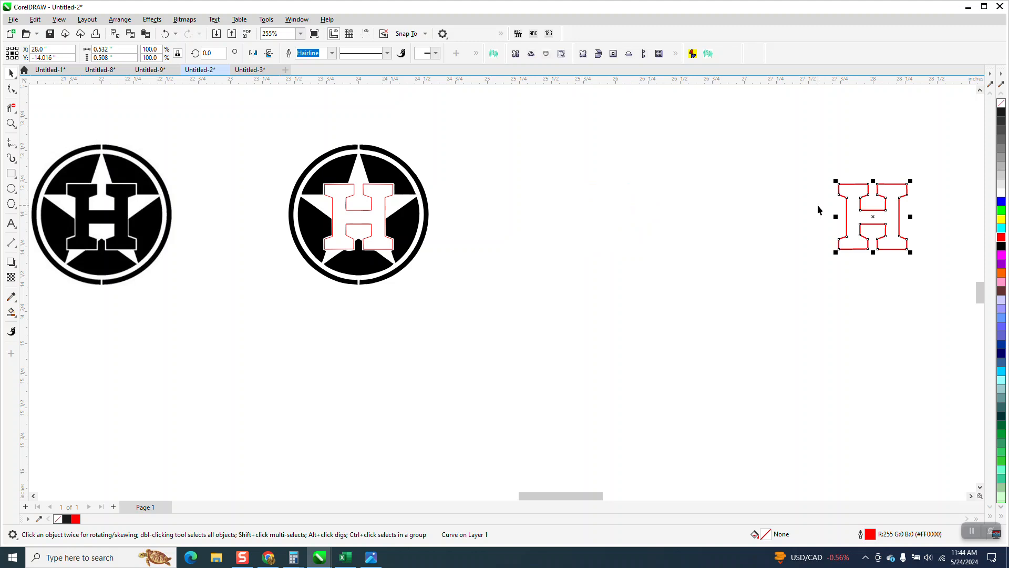
key("Delete")
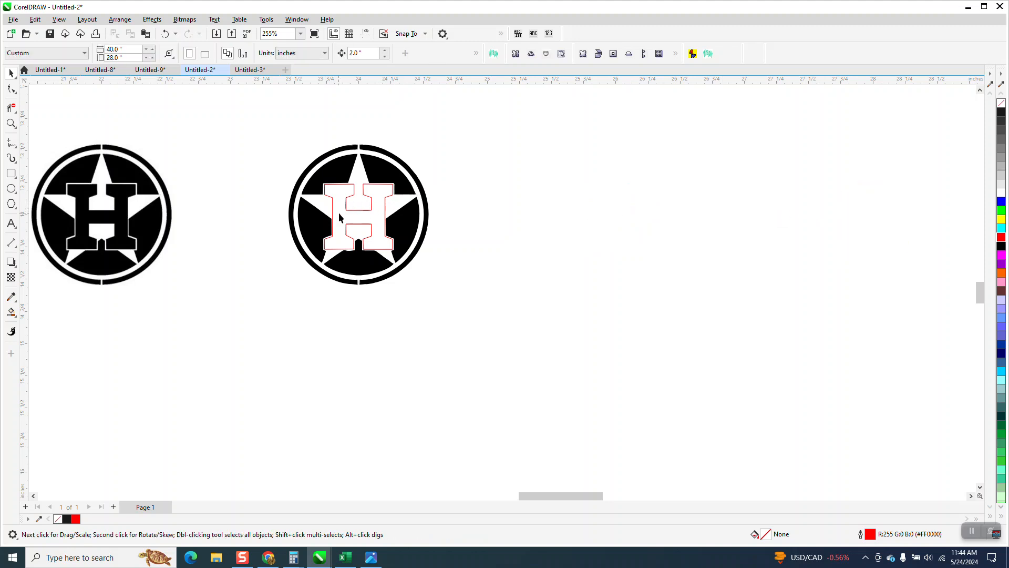
Step: Move the thin H 2 inches right, off the logo, and place a horizontal guideline along its bottom edge
left_click(353, 211)
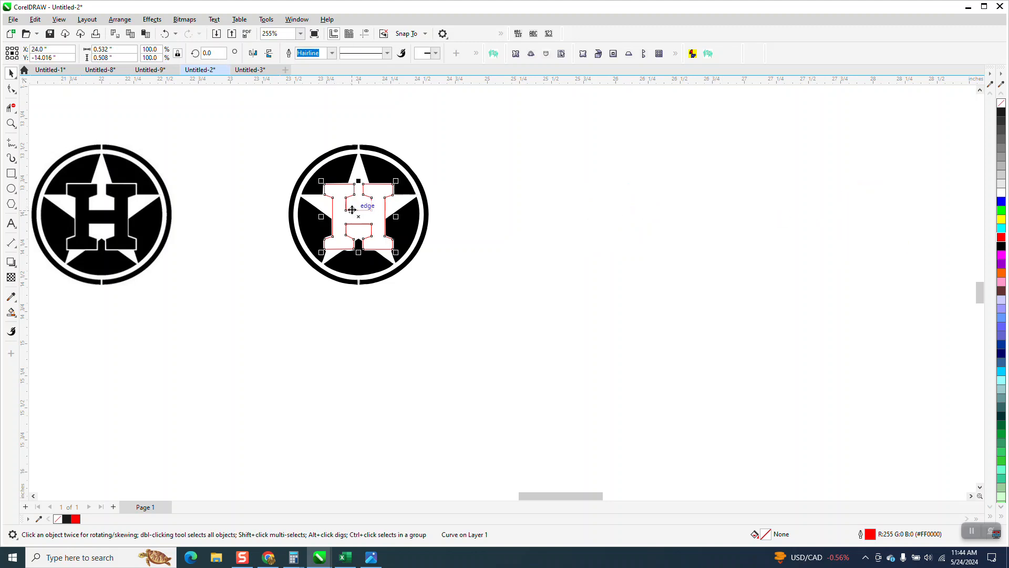
key("ctrl+z")
left_click(10, 122)
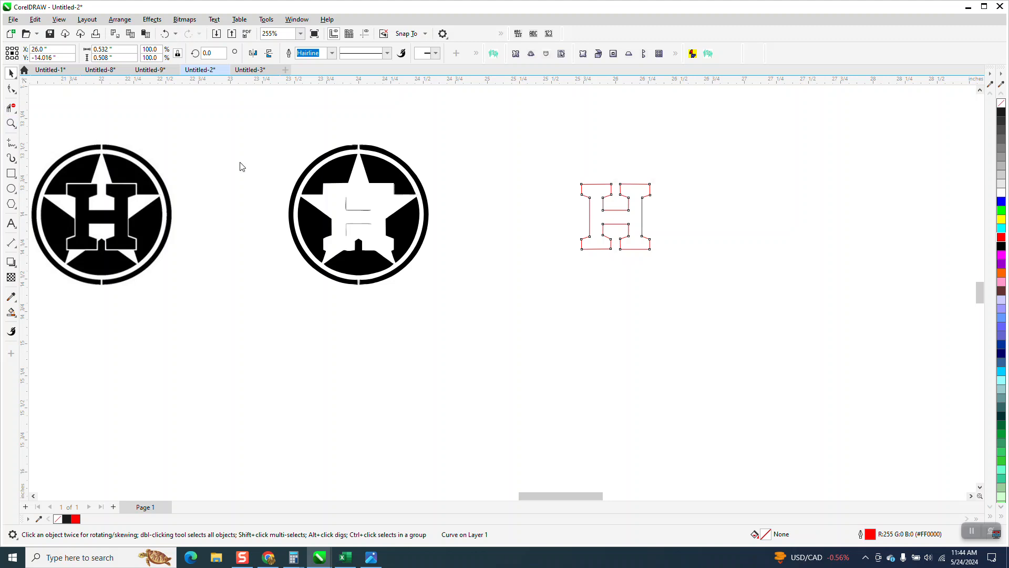
left_click_drag(577, 180, 683, 261)
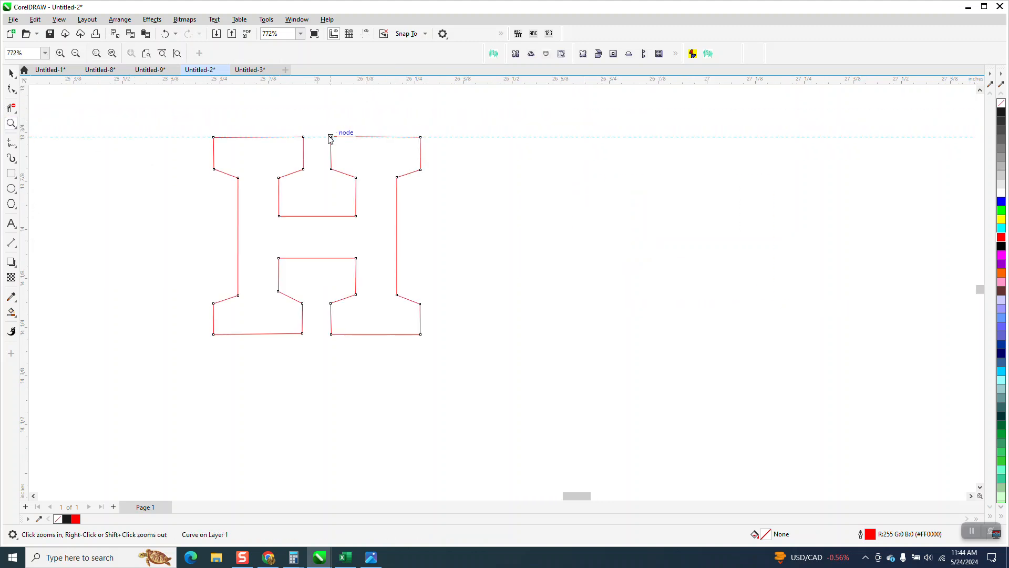
left_click_drag(331, 138, 327, 340)
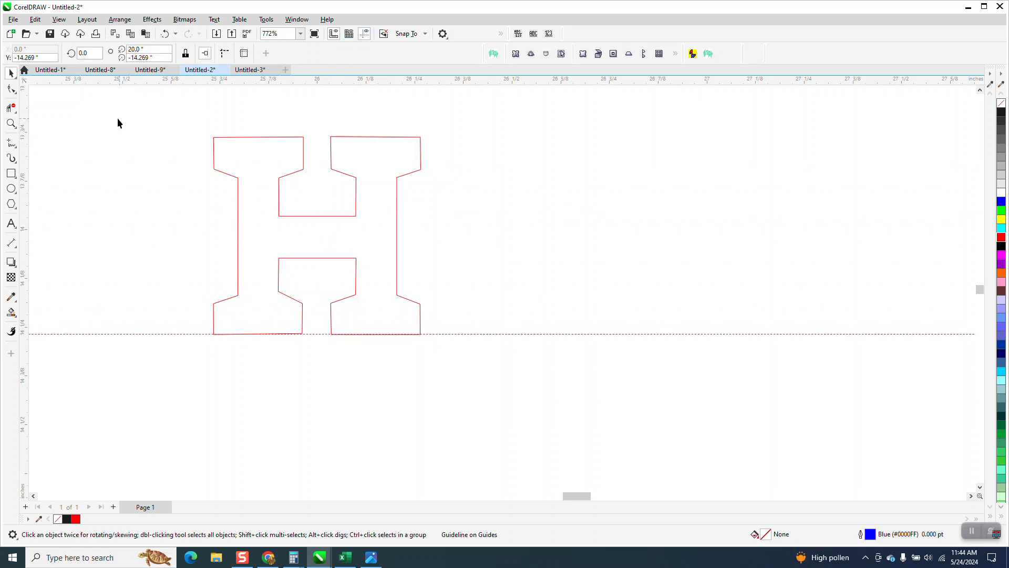
Step: Level the bottom edge of the H's left foot by moving its right corner node down onto the guideline
left_click(13, 124)
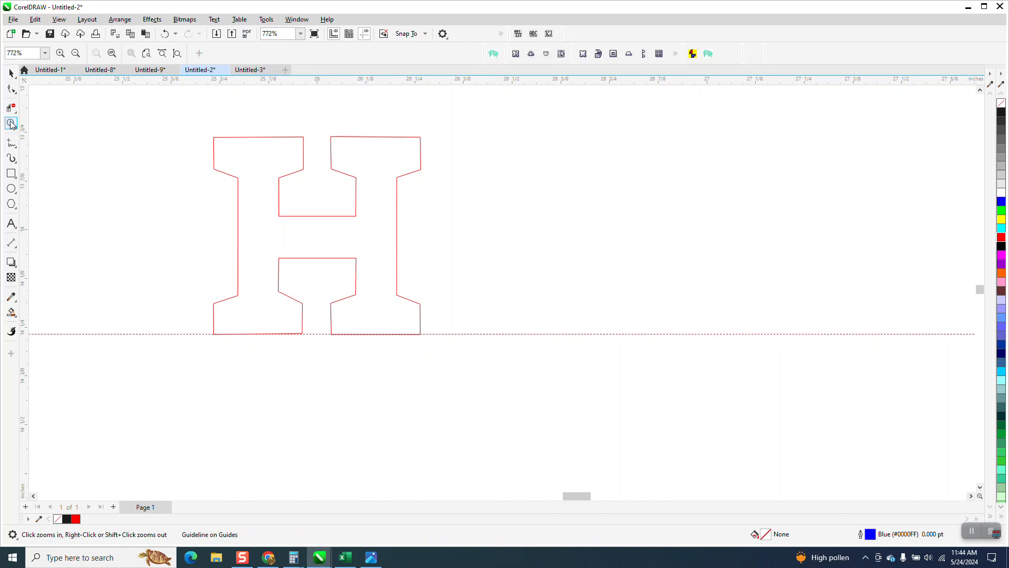
left_click_drag(188, 295, 582, 444)
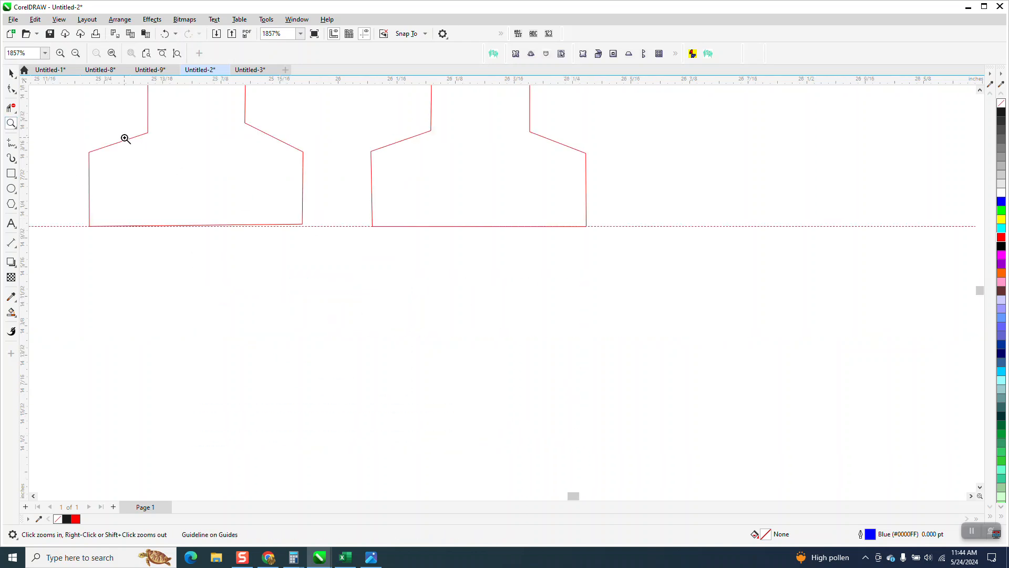
left_click(11, 89)
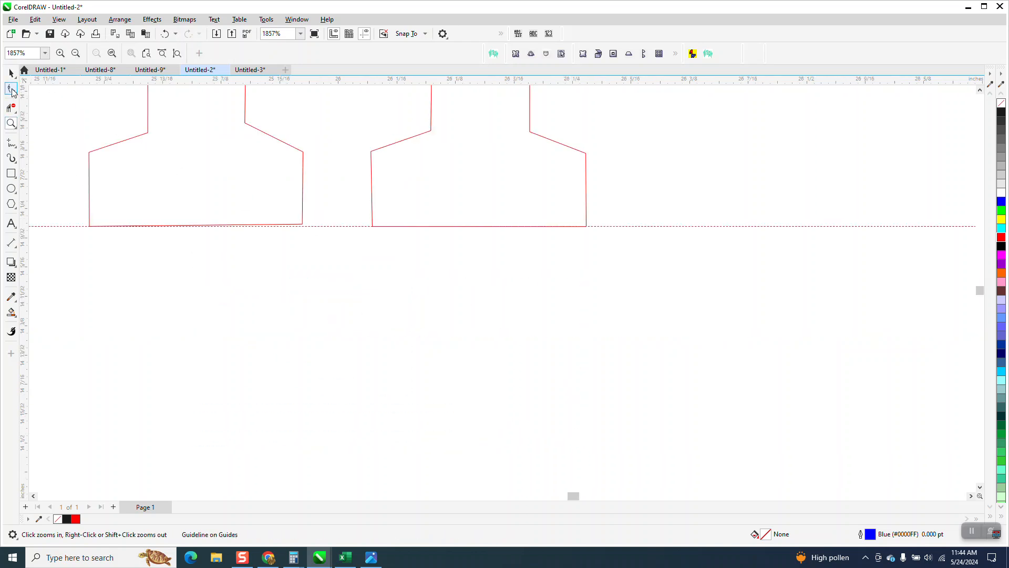
left_click(301, 225)
left_click_drag(302, 225, 306, 231)
scroll(337, 278, "down", 1)
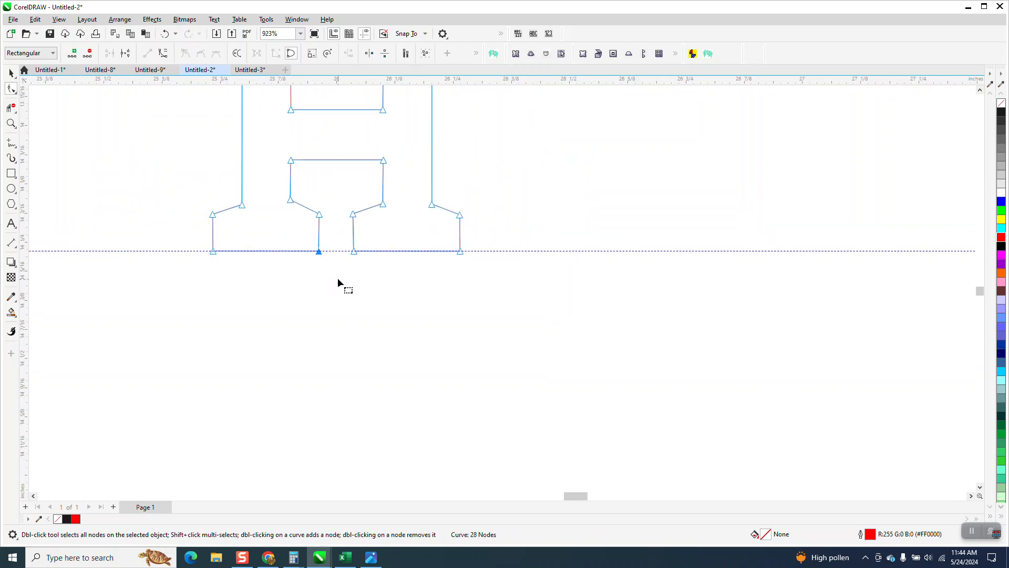
scroll(363, 189, "down", 1)
scroll(481, 127, "down", 1)
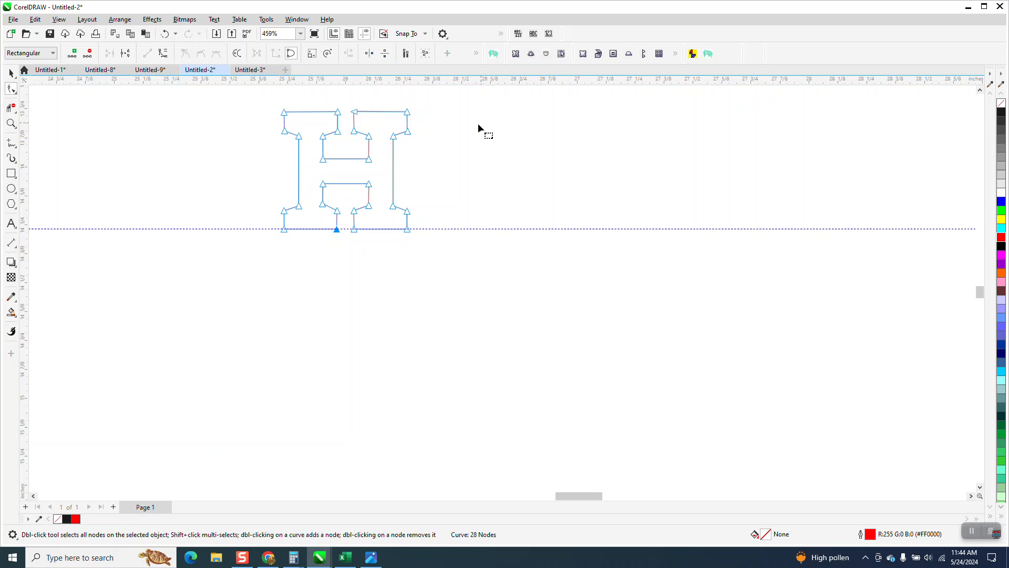
left_click_drag(30, 115, 210, 145)
left_click_drag(289, 141, 407, 152)
key("Delete")
scroll(413, 125, "down", 1)
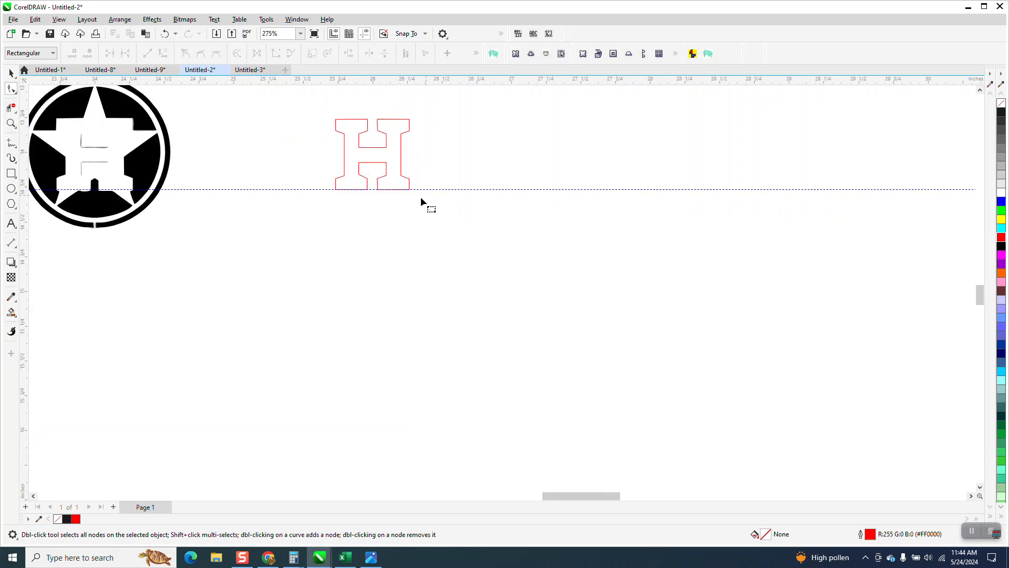
scroll(421, 196, "down", 1)
Step: Toggle the rulers off and back on, and hide the guidelines
left_click(11, 73)
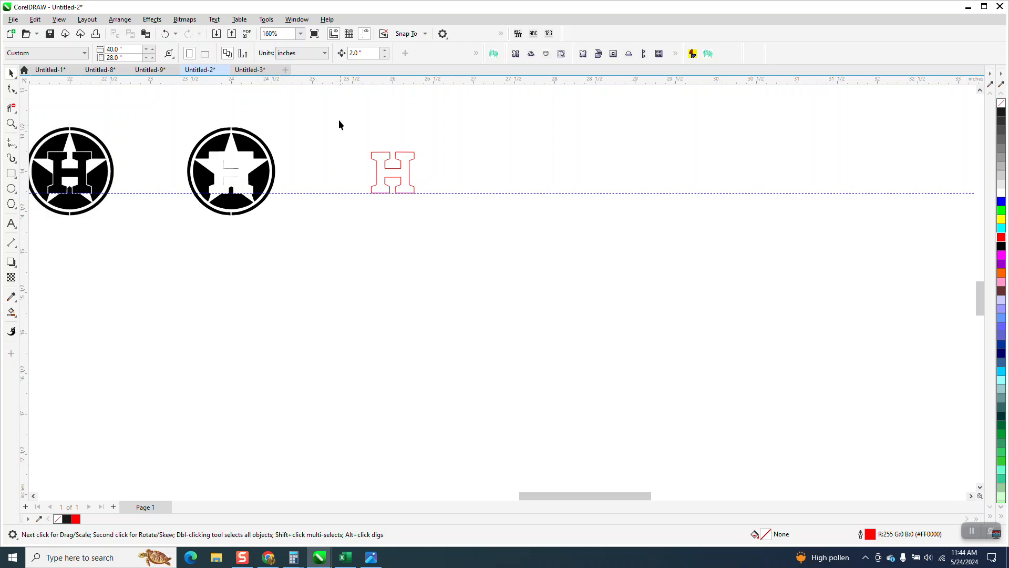
key("alt+shift+r")
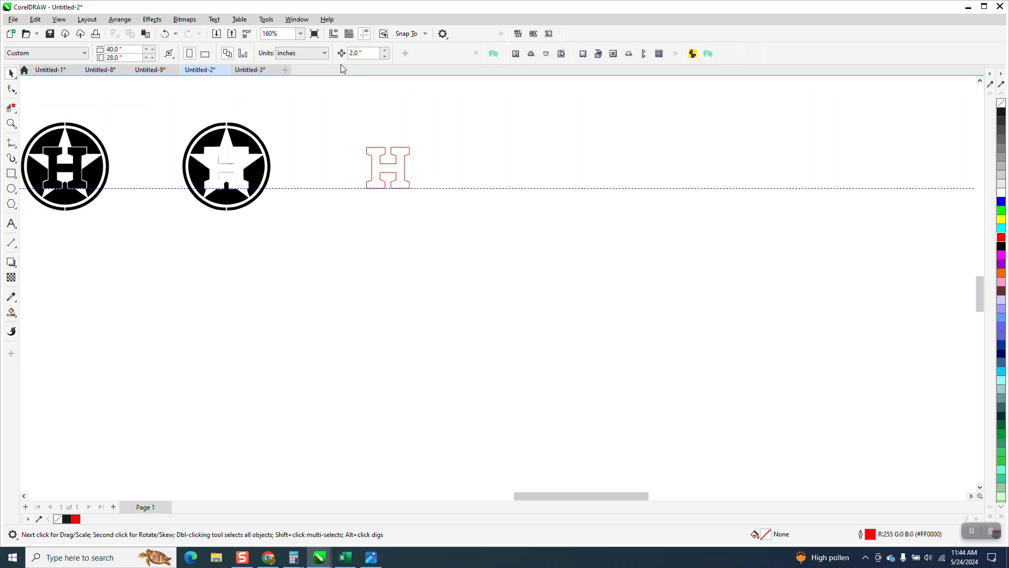
left_click(336, 36)
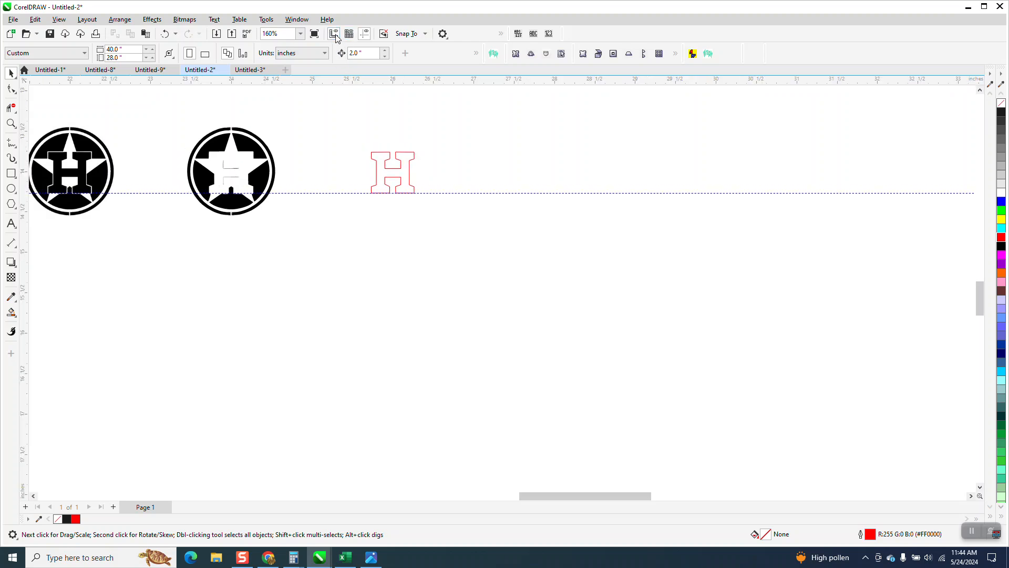
left_click(336, 35)
left_click(365, 34)
left_click(334, 35)
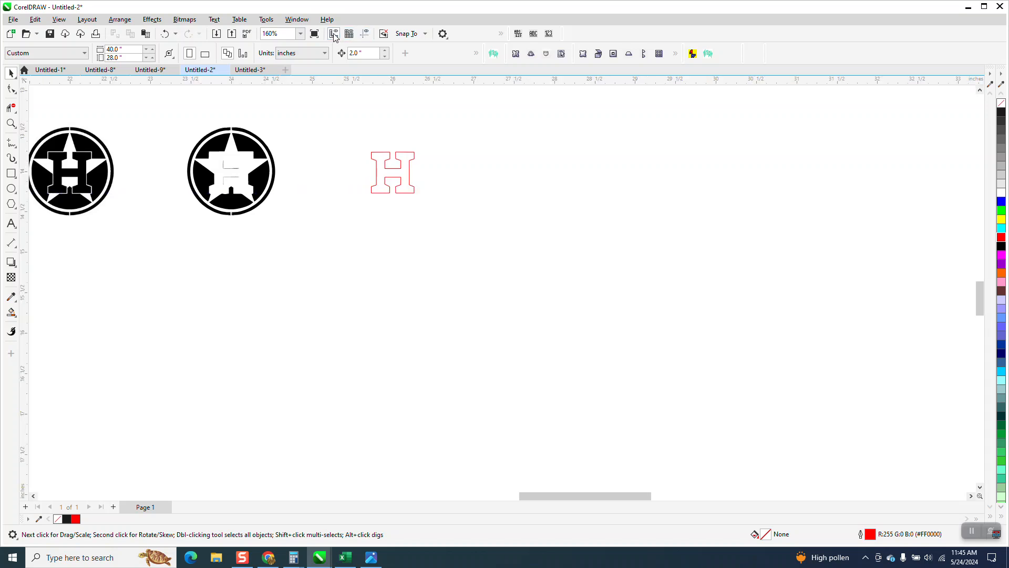
left_click(335, 35)
left_click(334, 35)
Step: Nudge the cleaned-up red H 2 inches left onto the star logo
left_click(384, 174)
key("Left")
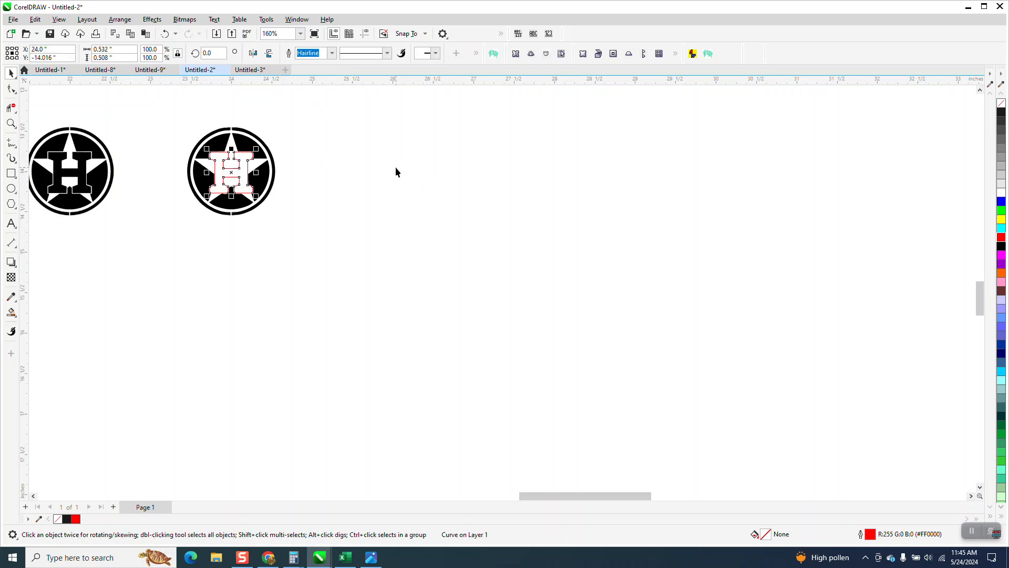
left_click(11, 124)
left_click_drag(176, 129, 351, 235)
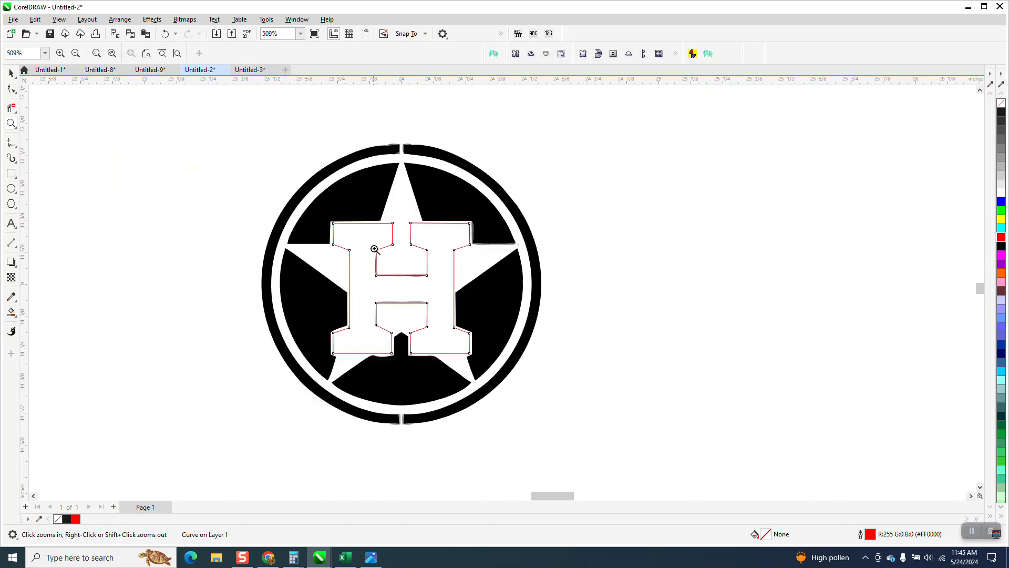
scroll(363, 221, "down", 1)
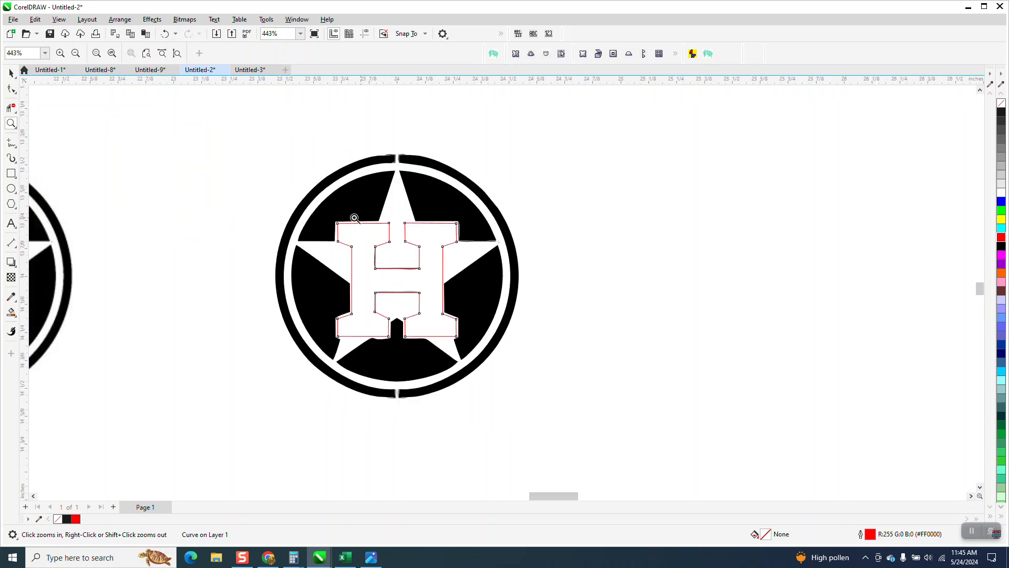
Step: Draw a star about 0.82 inches across beside the logo and set it to 5 points
left_click(14, 210)
left_click(43, 214)
left_click_drag(740, 182, 577, 367)
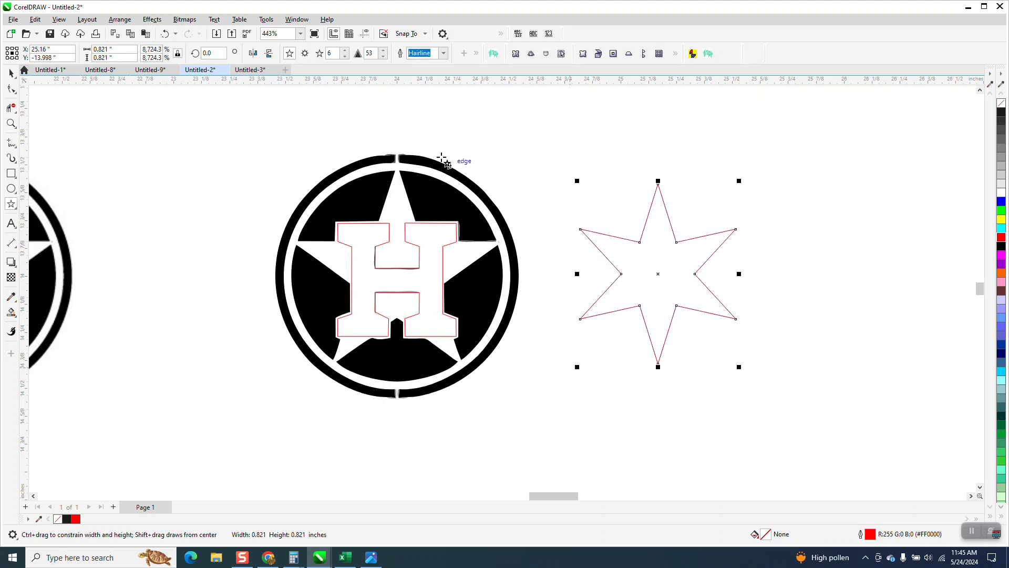
left_click(345, 57)
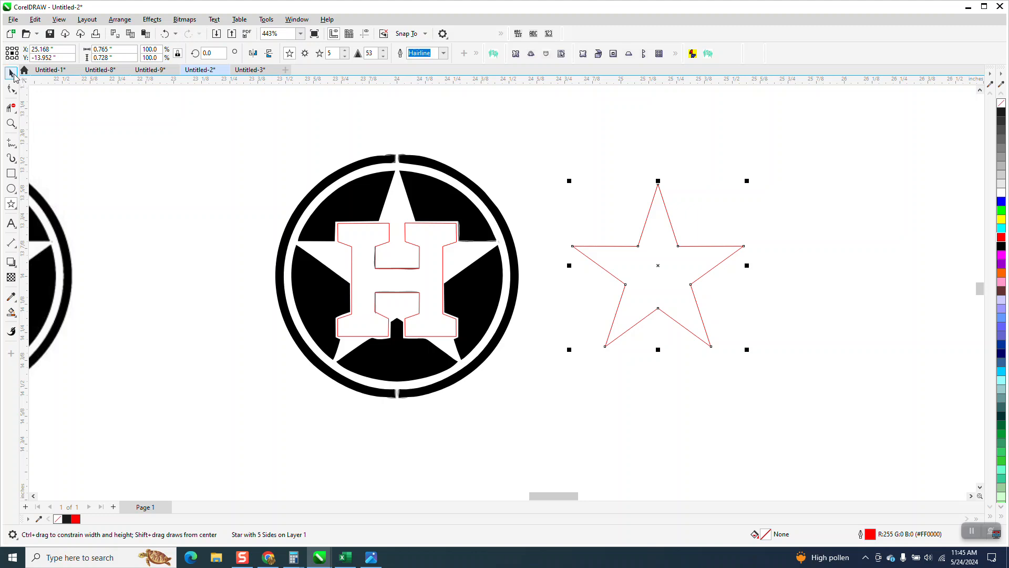
Step: Move the five-pointed star over the logo's star and enlarge it about its center to about 122.6%
left_click(11, 73)
left_click_drag(661, 269, 397, 269)
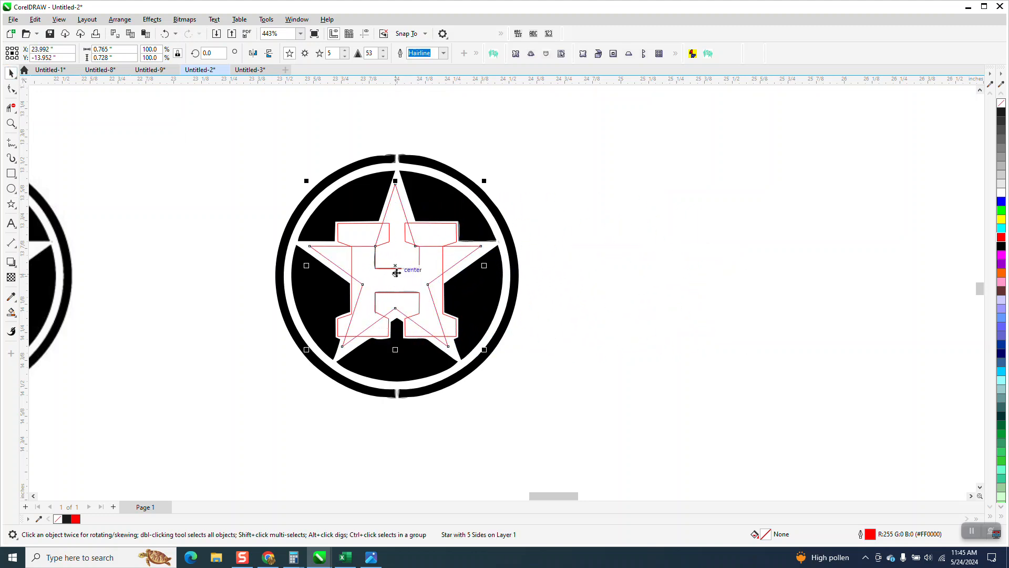
left_click_drag(484, 181, 514, 162)
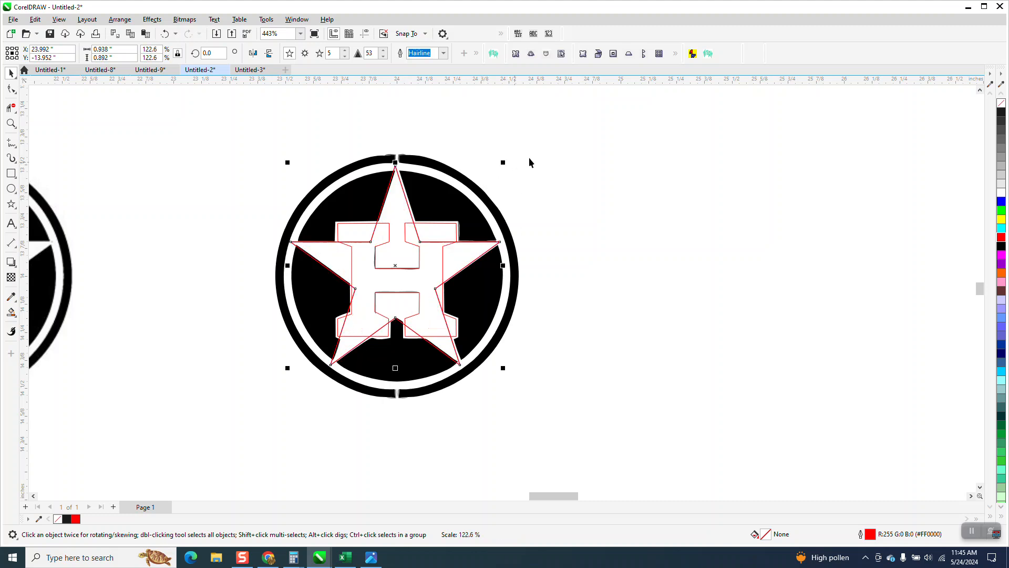
scroll(530, 166, "down", 1)
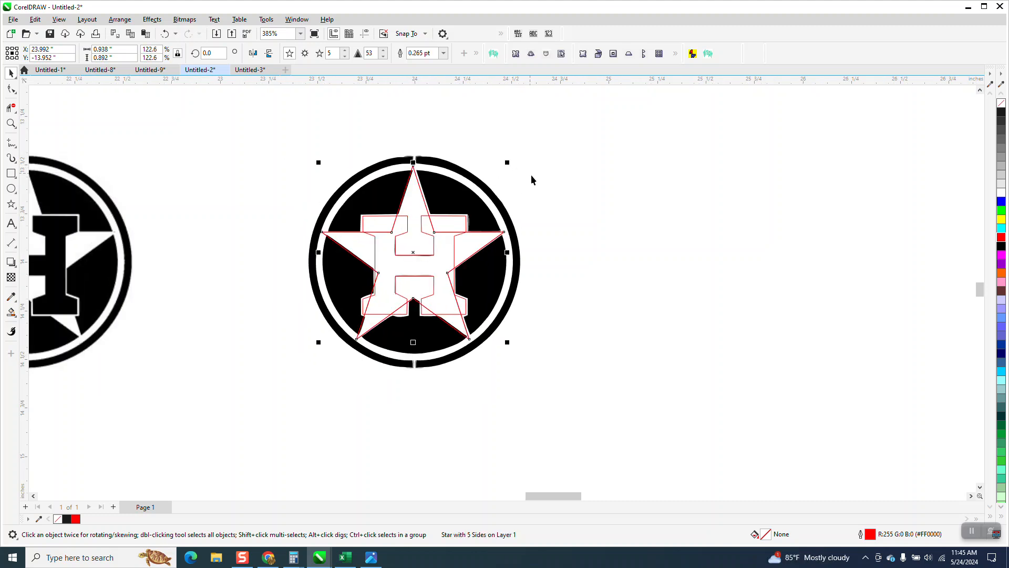
Step: Set the nudge distance to 0.01 inches and nudge the red star one increment right to line it up with the logo's star
left_click(507, 147)
type(".01")
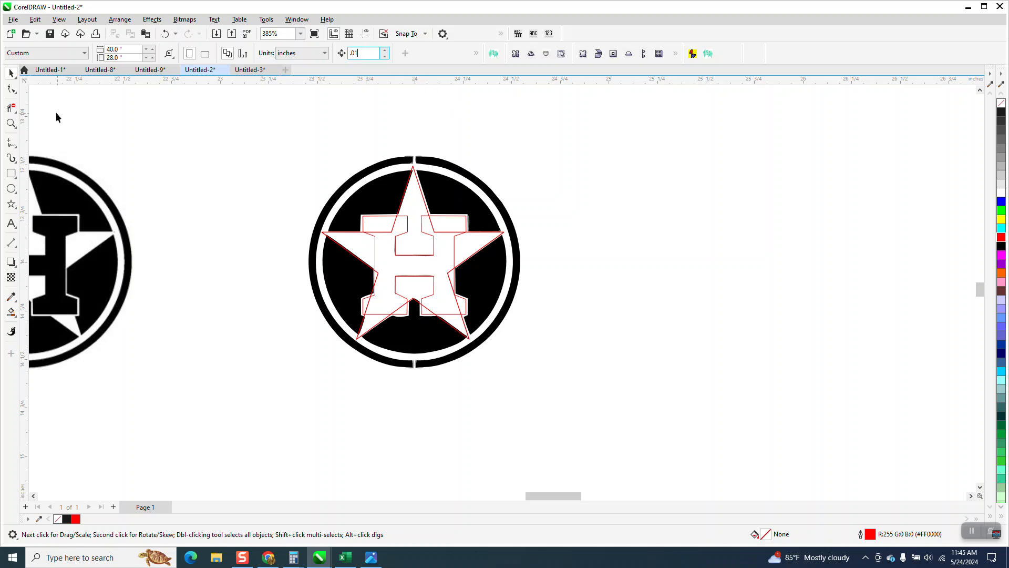
left_click(11, 124)
left_click_drag(316, 206, 597, 394)
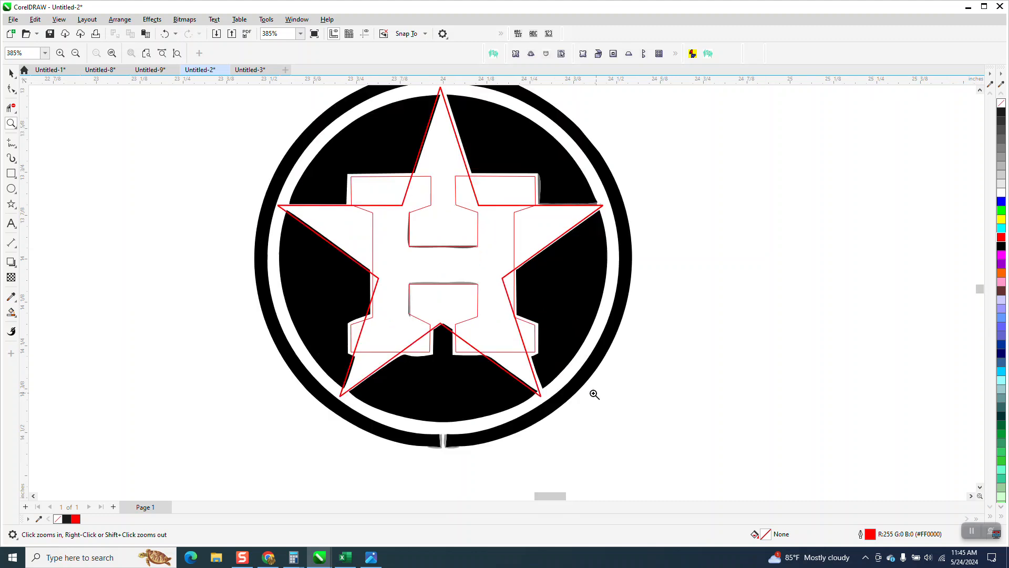
left_click(11, 74)
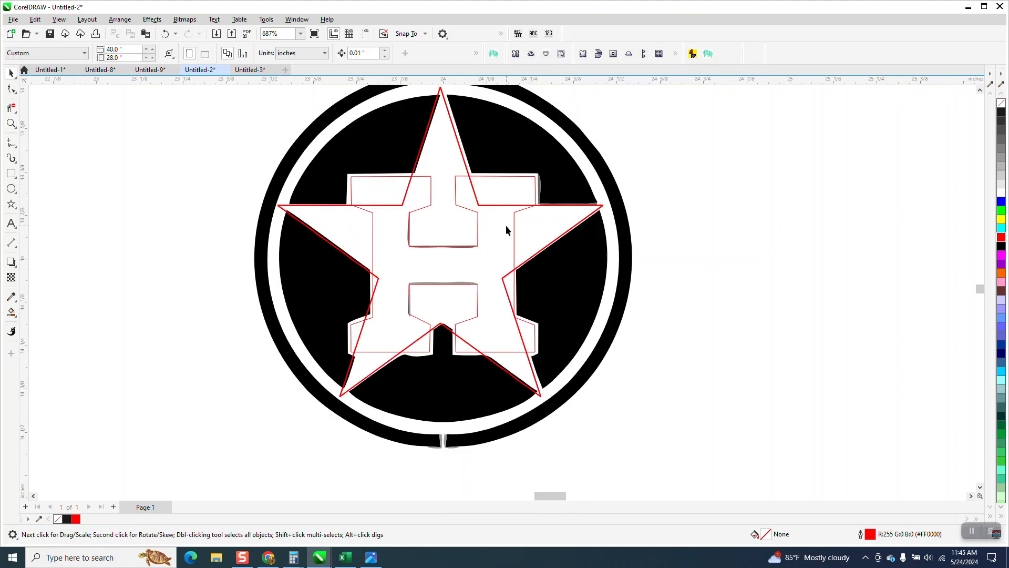
left_click(539, 207)
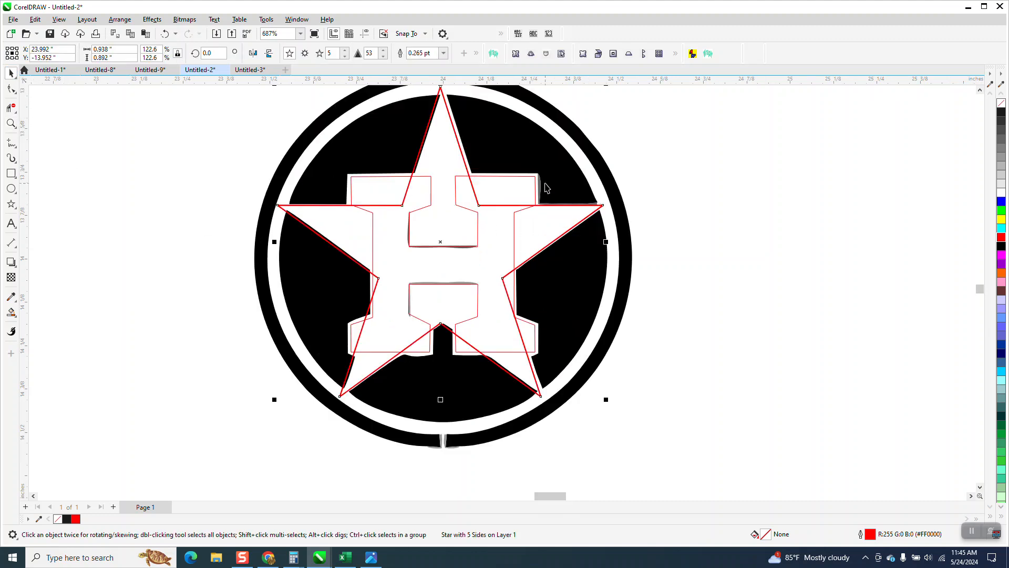
key("Right")
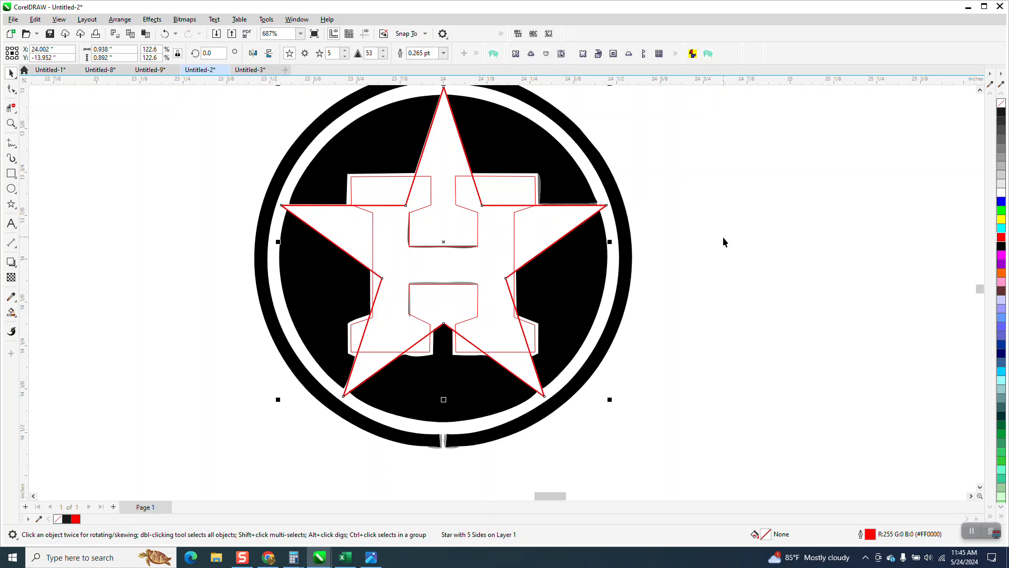
left_click(717, 241)
scroll(686, 252, "down", 2)
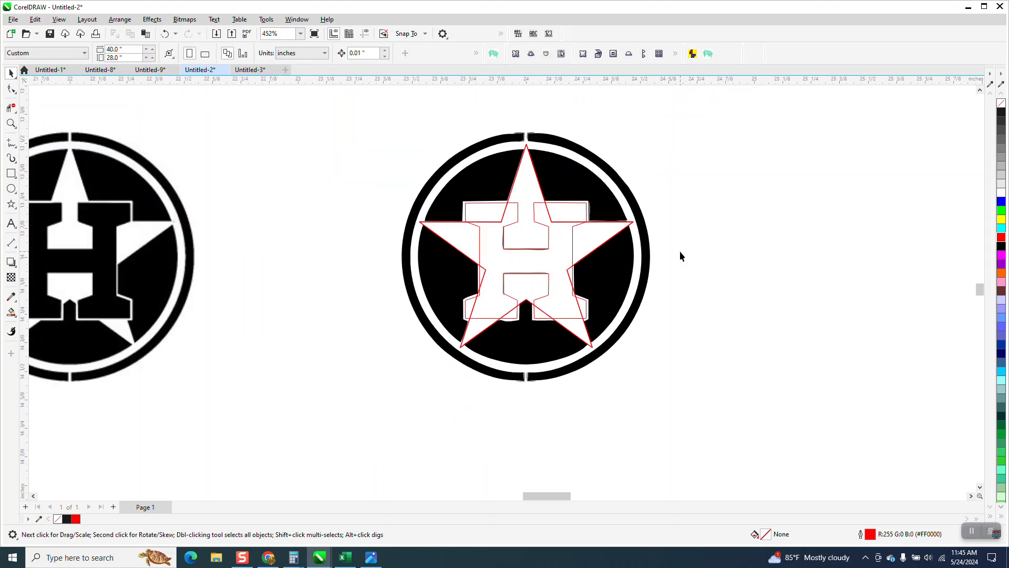
Step: Set the nudge distance to 2 inches and move the red star and the red H one increment right, off the traced logo
double_click(362, 53)
type("2")
left_click(621, 230)
key("Right")
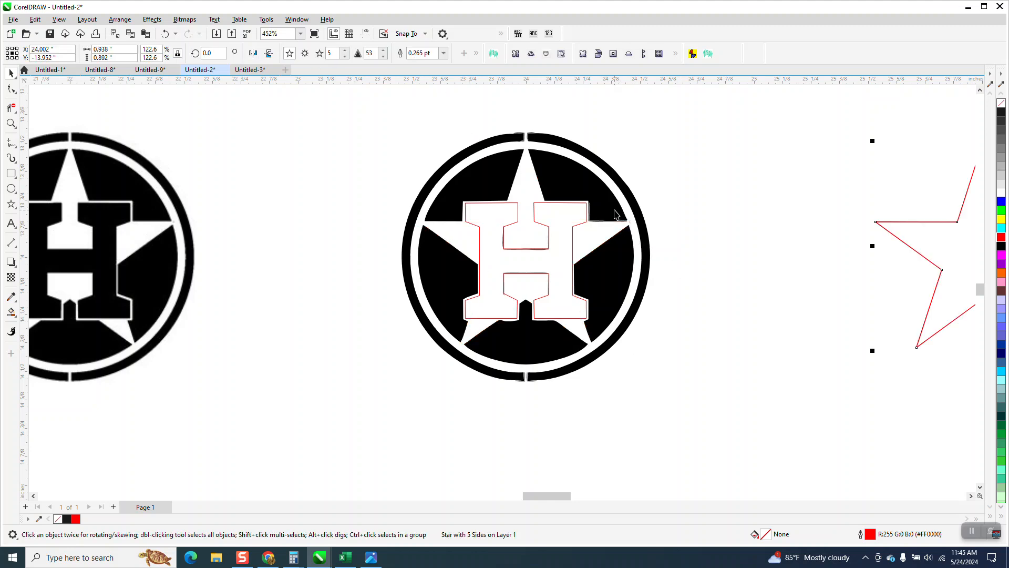
left_click(547, 204)
key("Right")
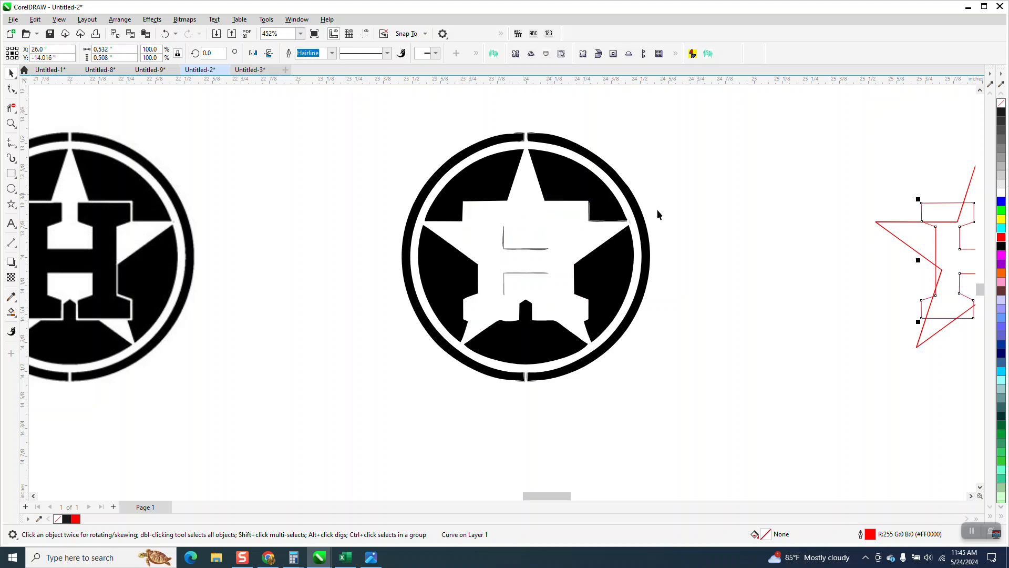
scroll(411, 257, "down", 3)
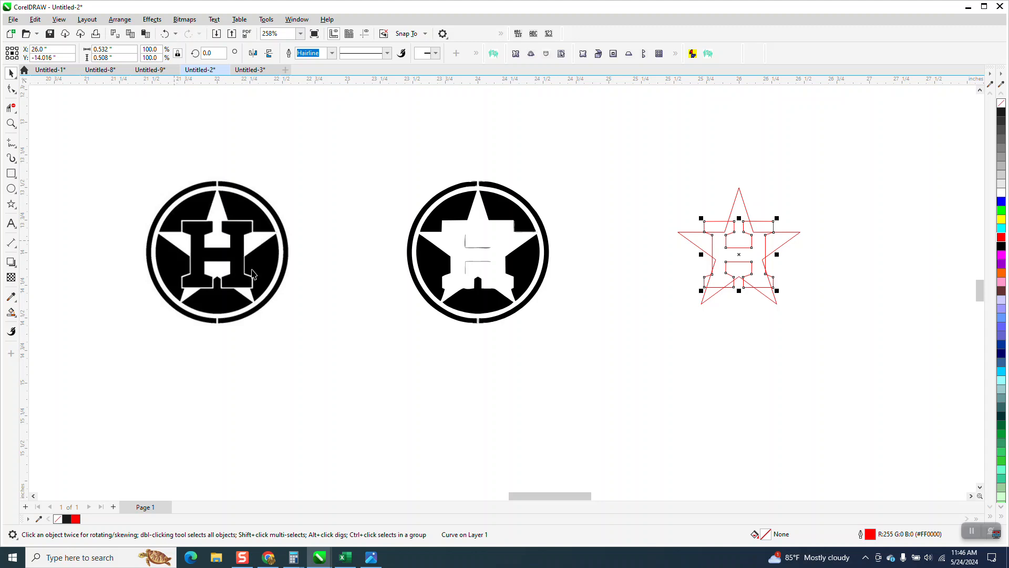
Step: Apply a one-step outside contour with a 0.01 inch offset and mitered corners to the red H
left_click(11, 74)
left_click_drag(847, 338, 844, 333)
left_click(11, 123)
left_click_drag(684, 211, 955, 376)
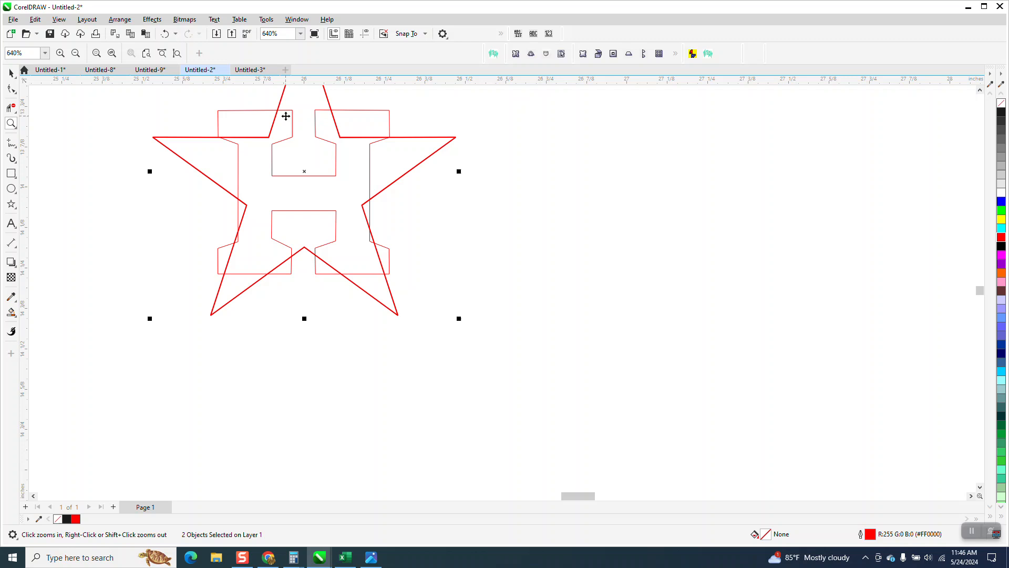
key("space")
left_click(549, 174)
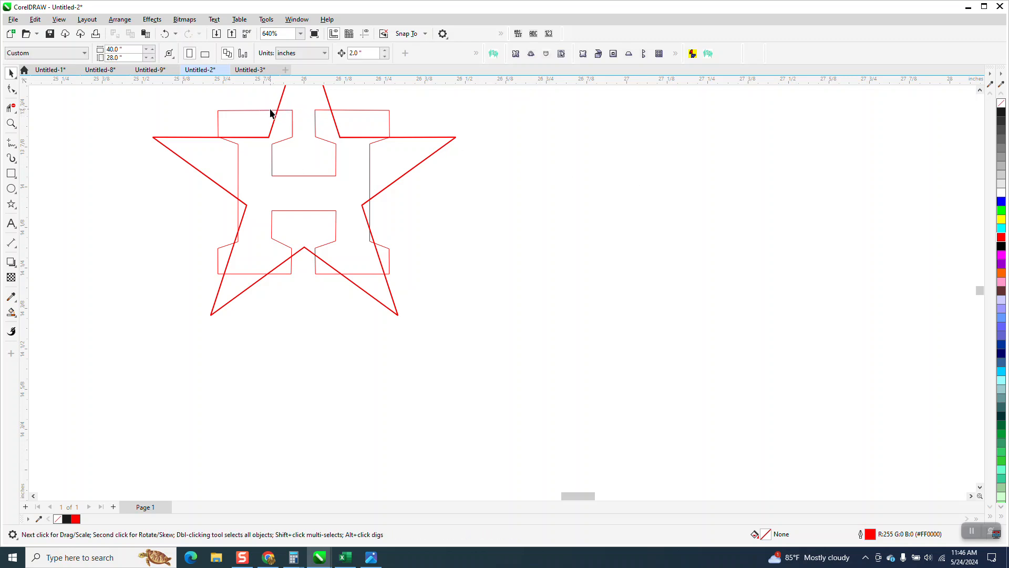
left_click(269, 112)
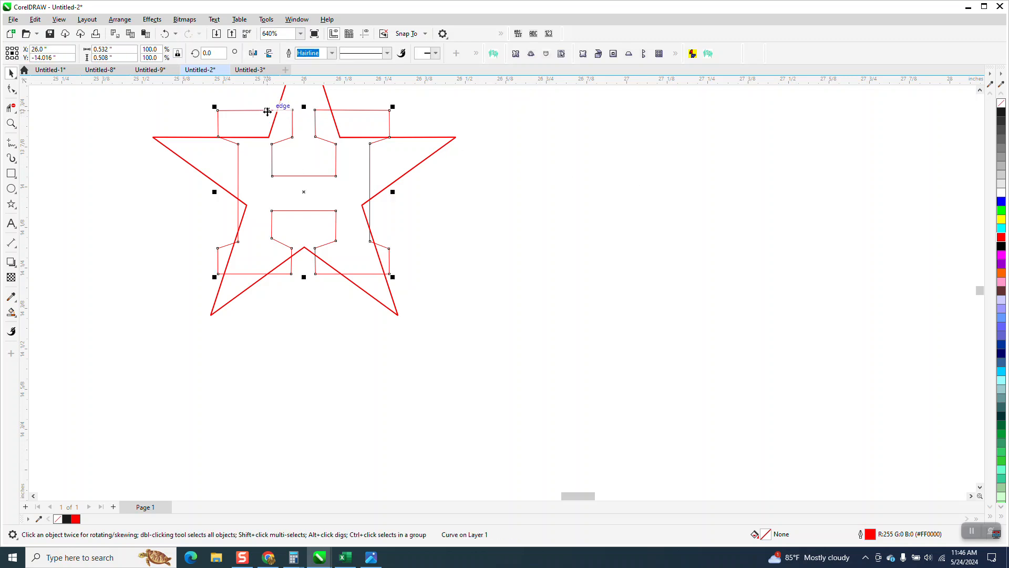
left_click(151, 19)
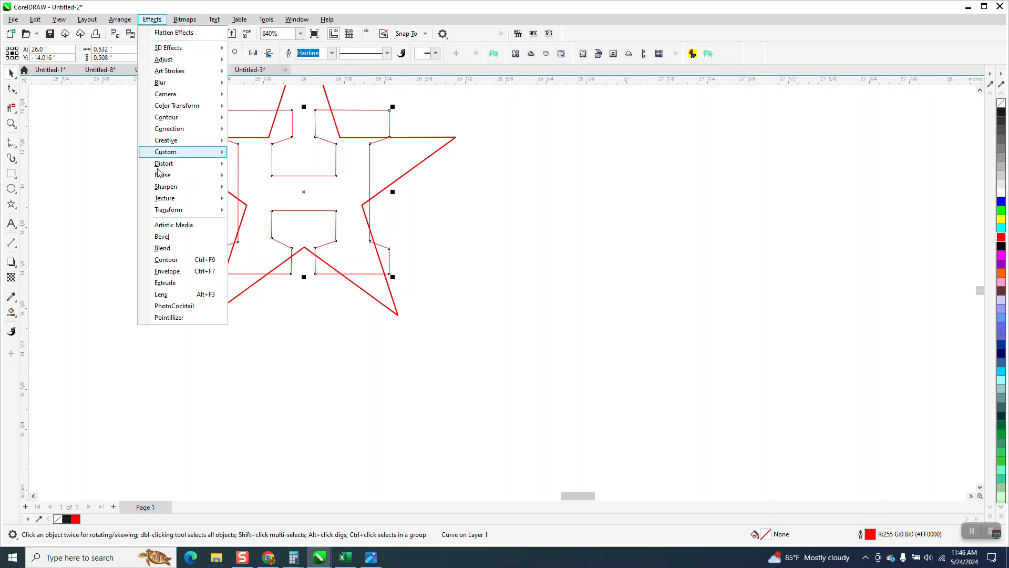
left_click(166, 263)
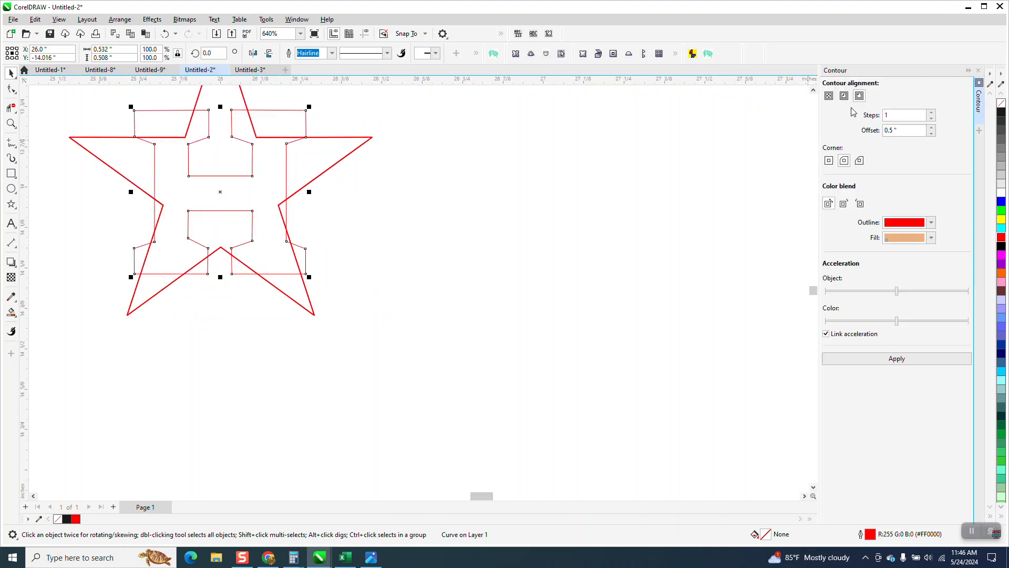
left_click(829, 160)
left_click(894, 129)
type(".01")
left_click(901, 359)
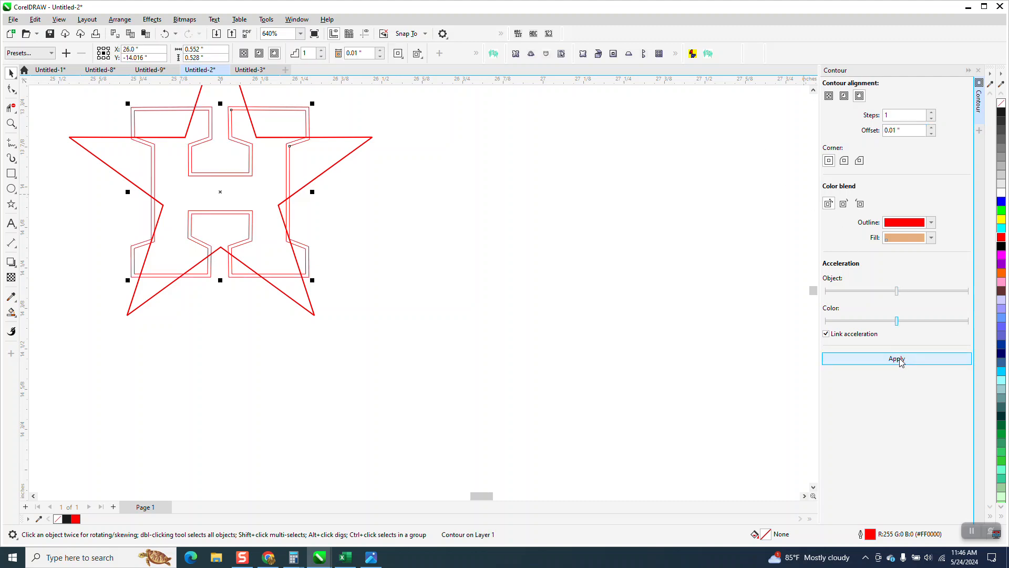
Step: Convert the red five-pointed star to curves and set its outline width to Hairline
scroll(693, 336, "down", 1)
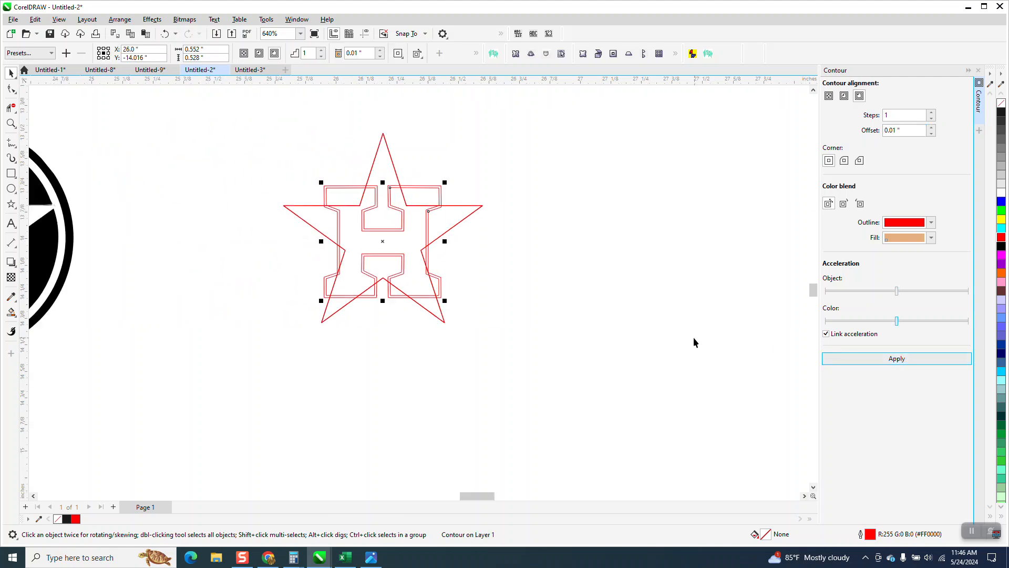
scroll(646, 318, "down", 1)
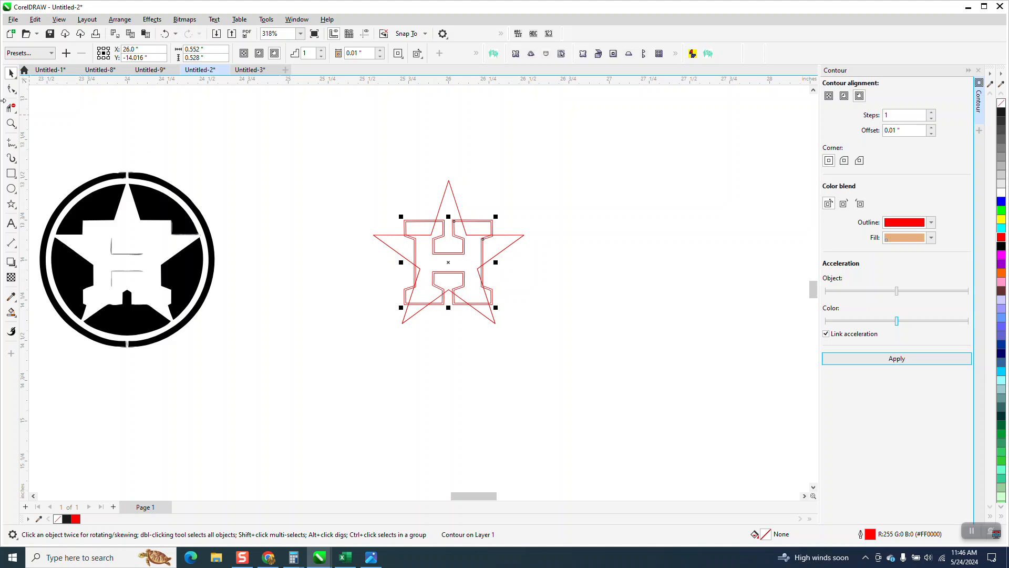
left_click(11, 123)
left_click_drag(353, 182, 621, 361)
left_click(11, 74)
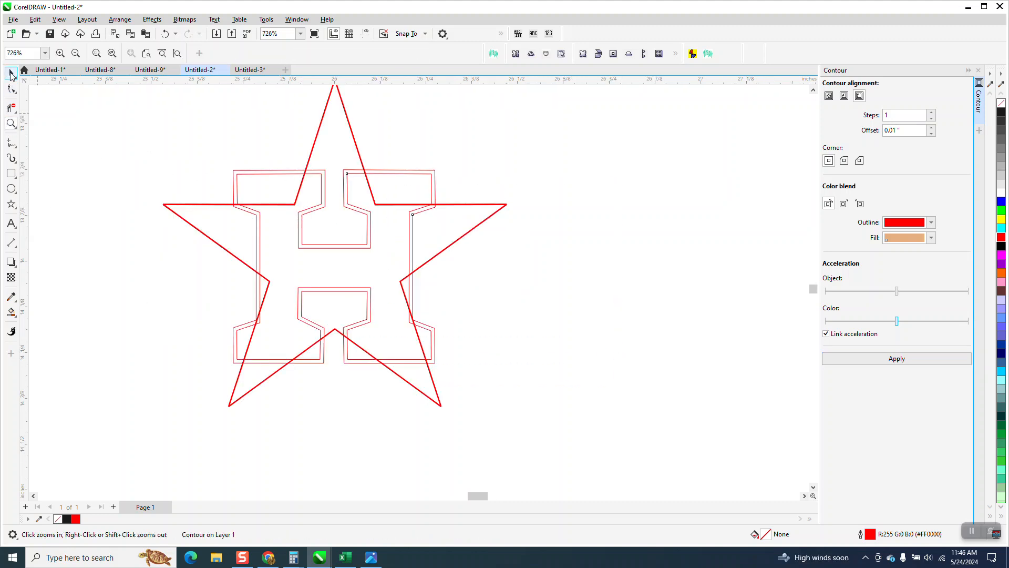
left_click(355, 141)
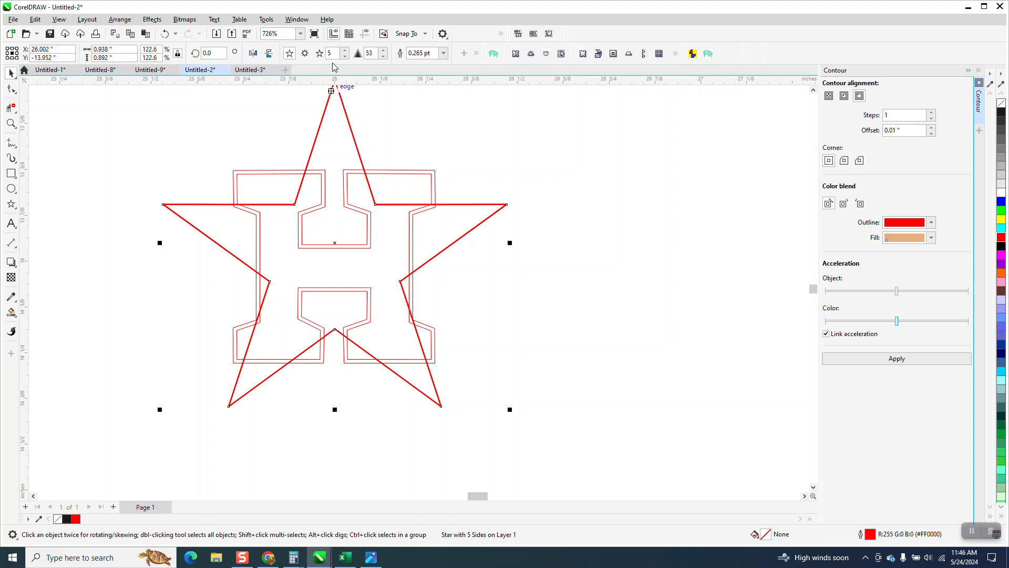
left_click(476, 55)
left_click(120, 19)
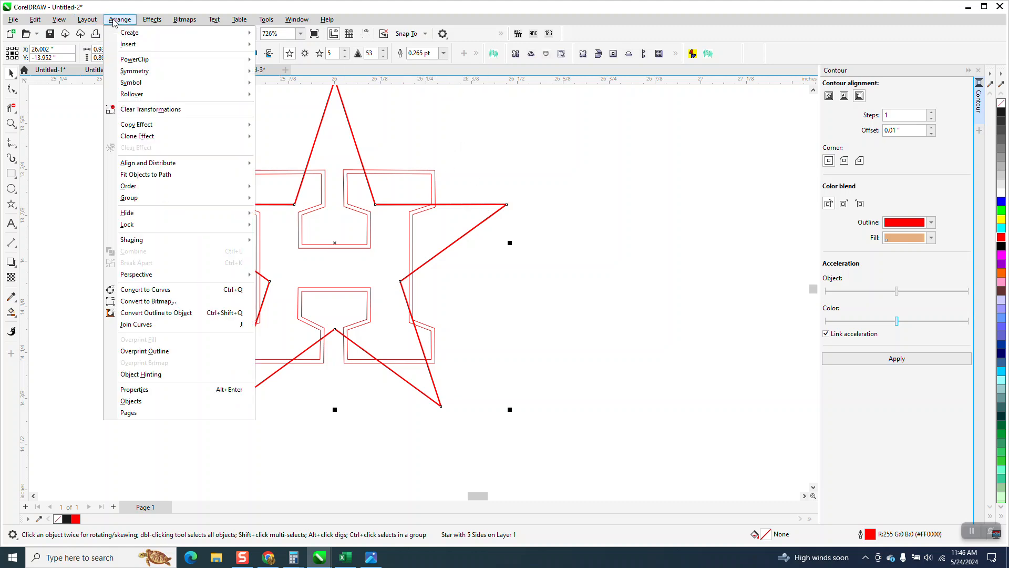
left_click(150, 289)
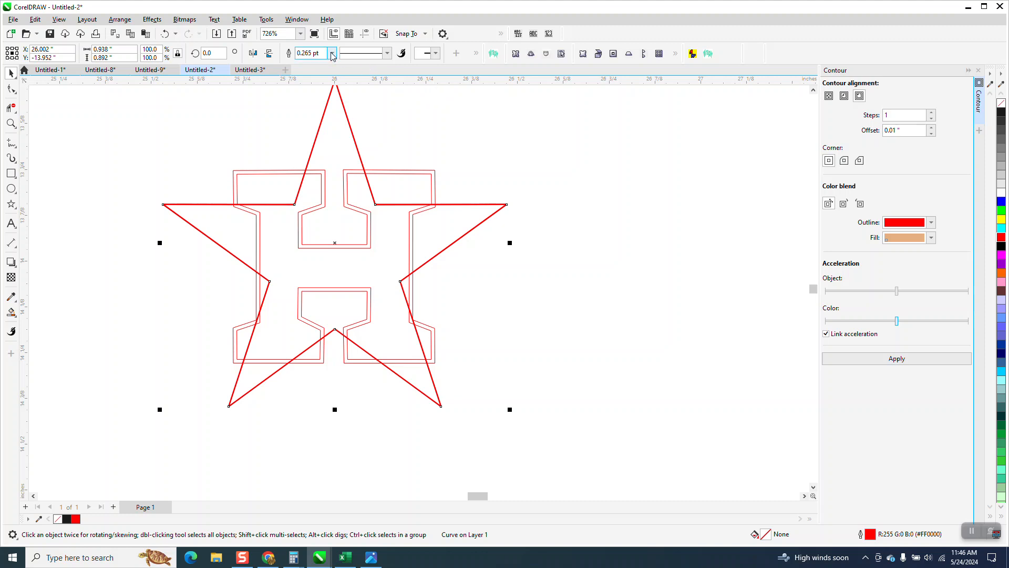
left_click(332, 53)
left_click(318, 73)
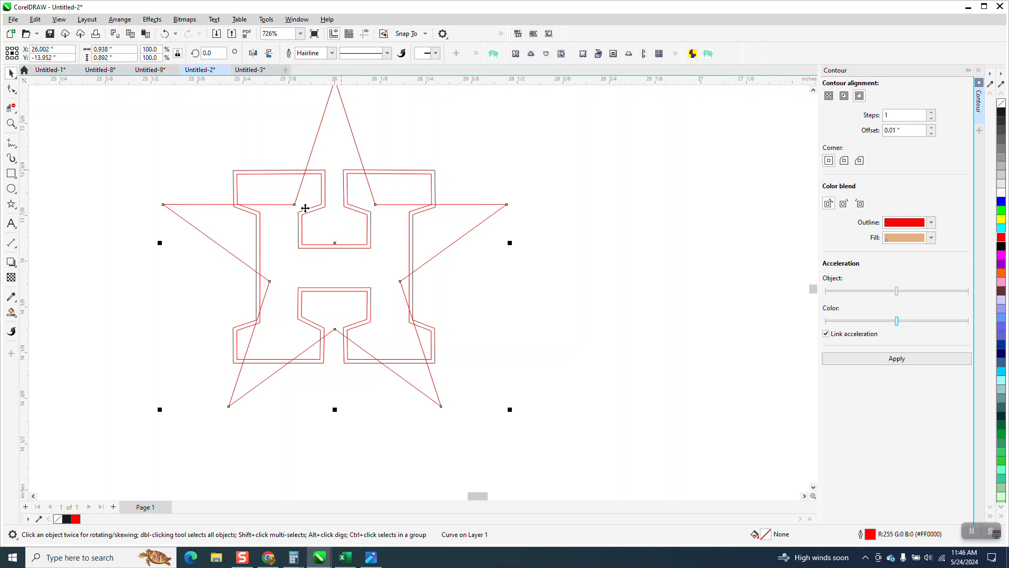
Step: Delete the star's line segments that run inside the H using Virtual Segment Delete
left_click(11, 108)
left_click(281, 204)
left_click(384, 203)
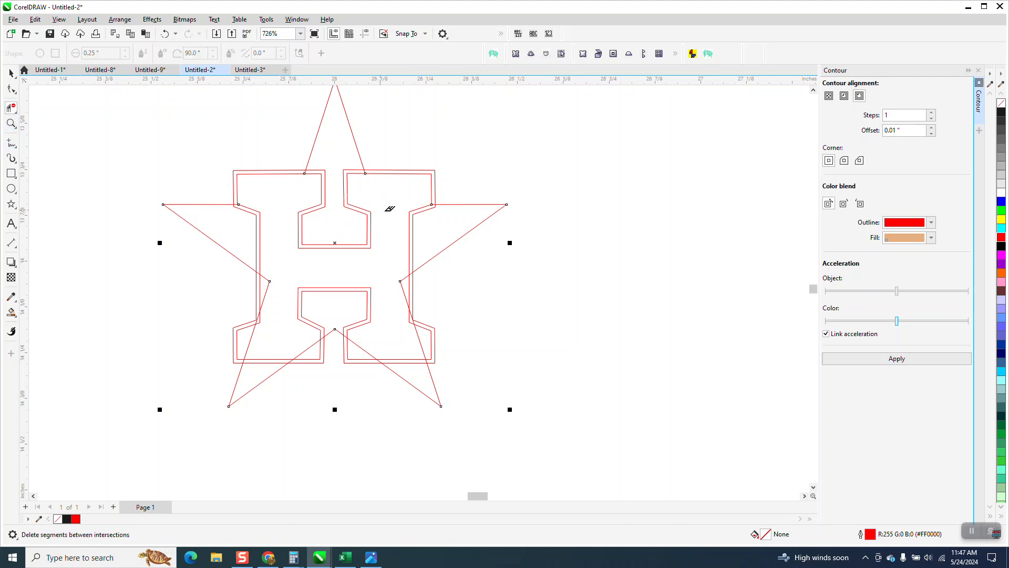
left_click(402, 280)
left_click(357, 345)
left_click(314, 338)
left_click(269, 285)
scroll(288, 278, "down", 2)
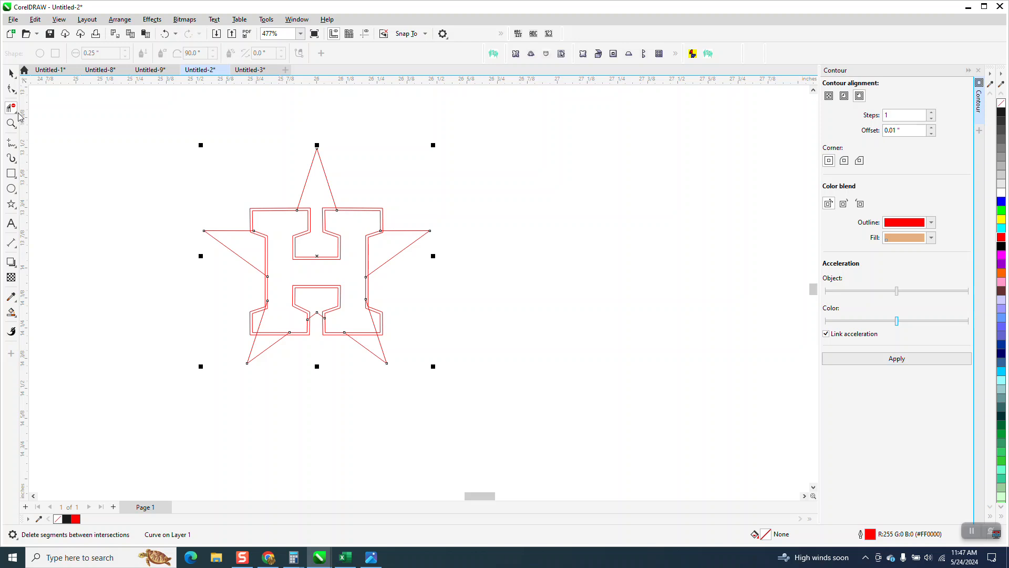
left_click(11, 73)
Step: Smart Fill the inside of the H with black and no outline, and shift the filled H 2 inches right
left_click(11, 312)
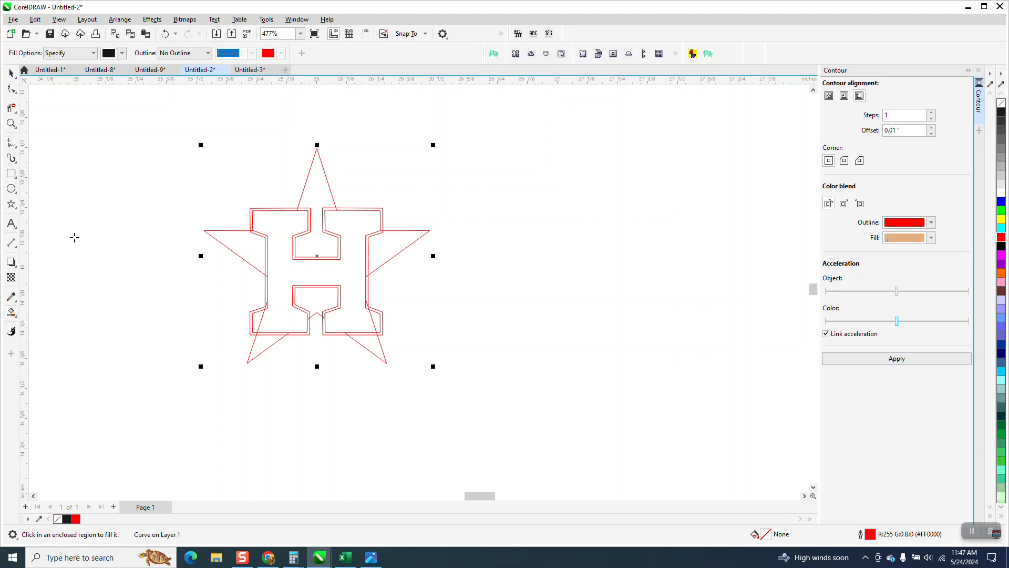
left_click(347, 234)
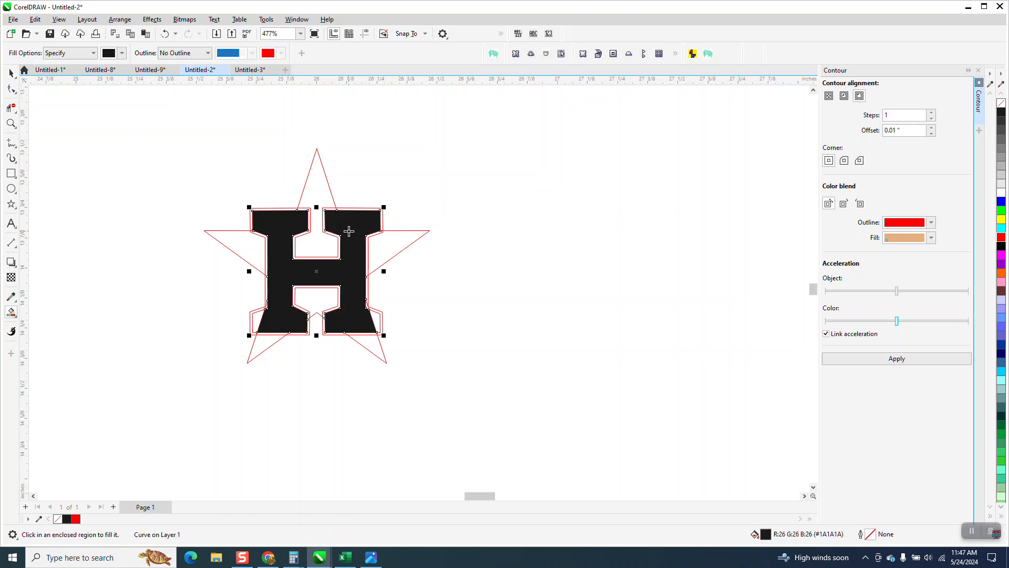
key("shift+Right")
scroll(353, 265, "down", 1)
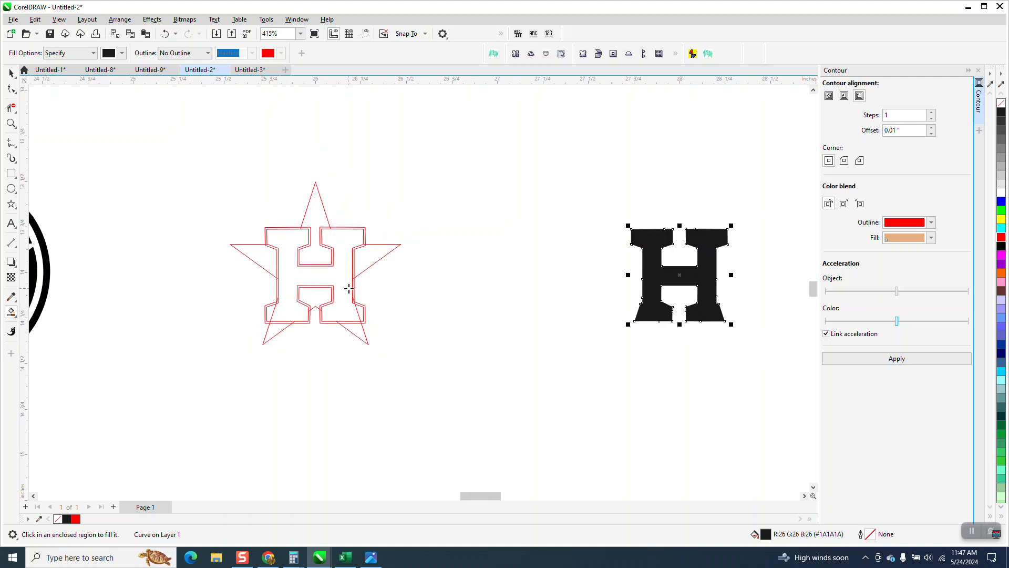
Step: Smart Fill the five star points and the area beneath the H's crossbar in black, shifting each filled piece 2 inches right
left_click(316, 217)
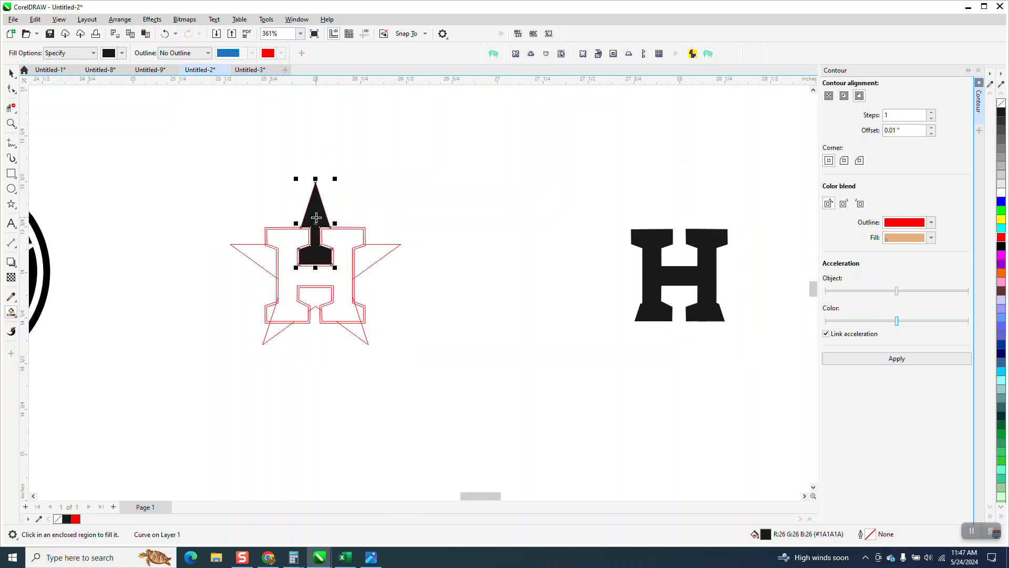
key("shift+Right")
left_click(383, 251)
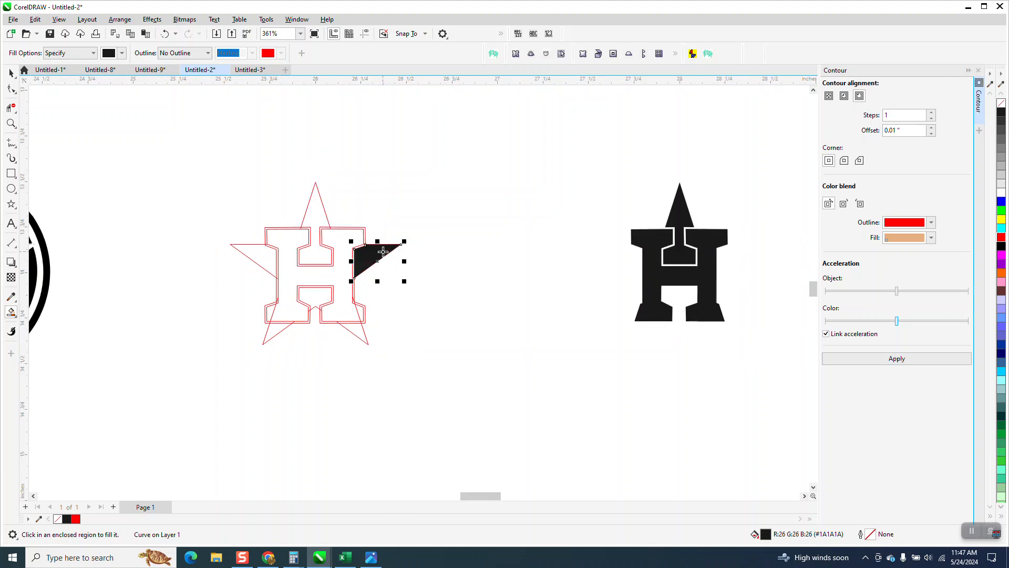
key("shift+Right")
left_click(357, 329)
key("shift+Right")
left_click(274, 332)
key("shift+Right")
left_click(270, 261)
key("shift+Right")
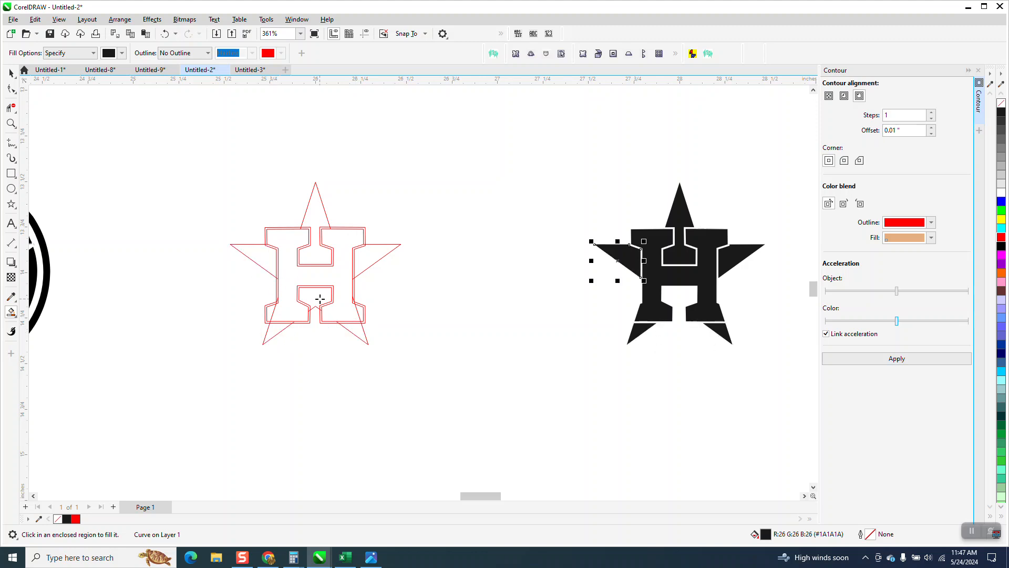
left_click(320, 298)
key("shift+Right")
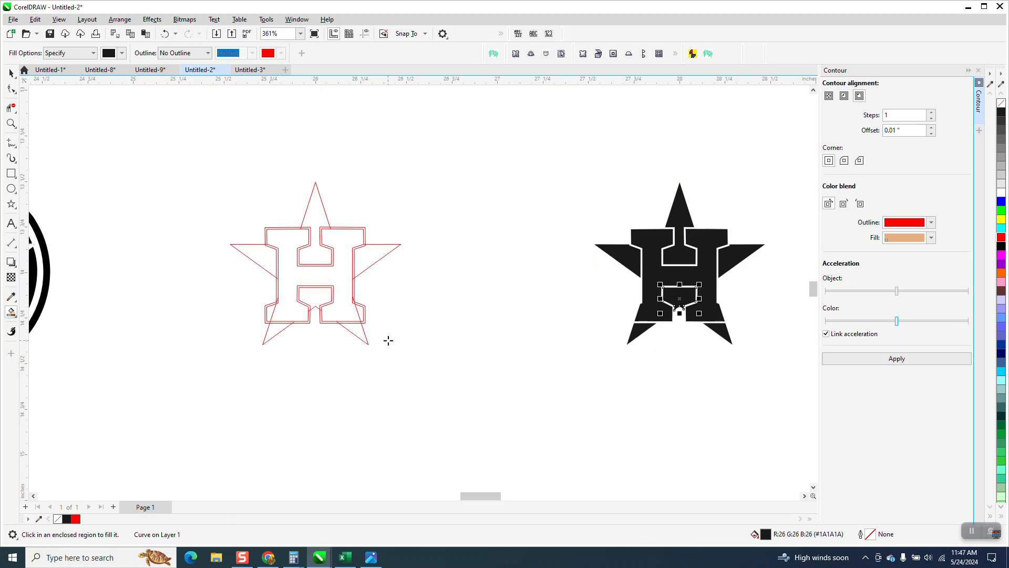
left_click(9, 124)
left_click_drag(597, 182, 787, 379)
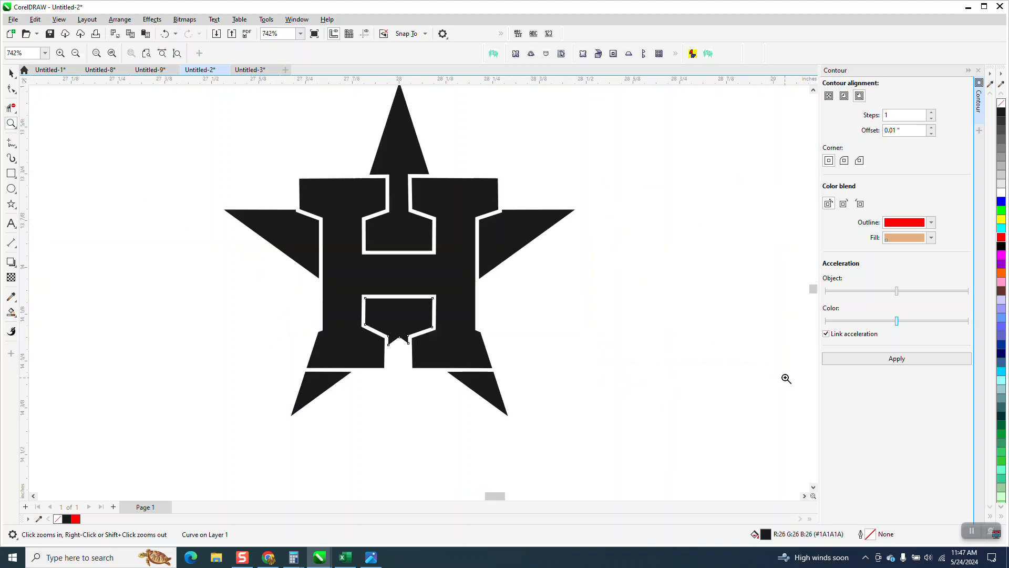
scroll(712, 309, "down", 3)
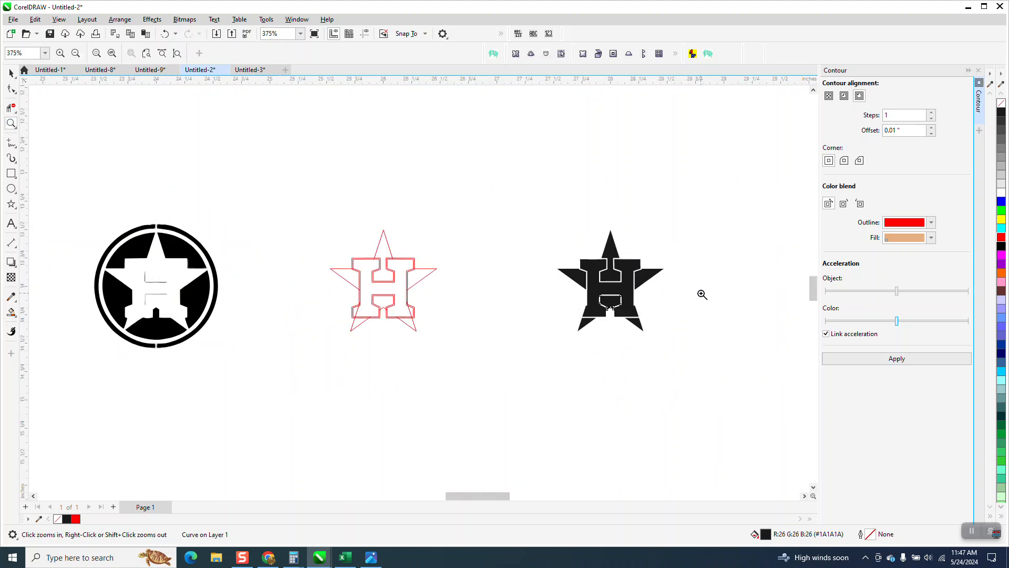
left_click(164, 33)
left_click(165, 33)
left_click(188, 34)
left_click(187, 35)
Step: Move all seven black star-and-H pieces together about 0.64 inches right and 0.72 inches up, away from the red outlines
left_click(11, 73)
left_click_drag(488, 235, 699, 359)
left_click_drag(644, 289, 717, 207)
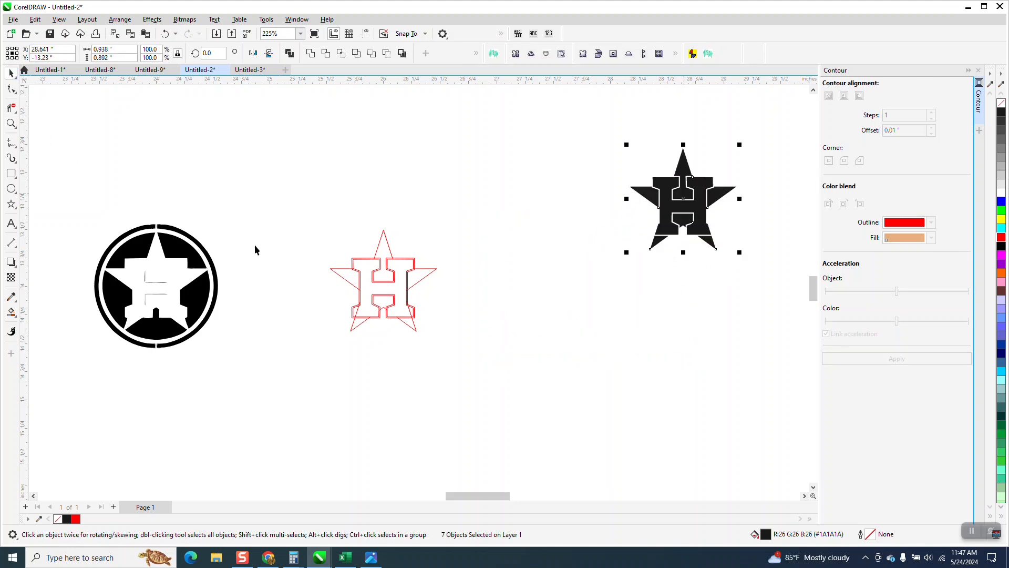
left_click(12, 123)
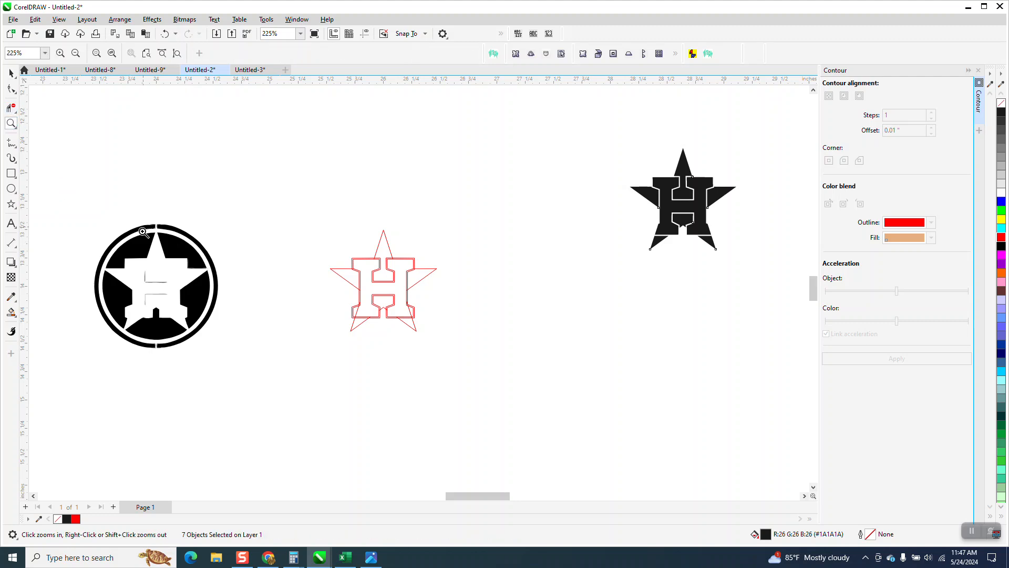
Step: Group the three red star-and-H outline objects and move the group 2 inches left over the traced logo
scroll(142, 231, "up", 5)
scroll(290, 252, "down", 3)
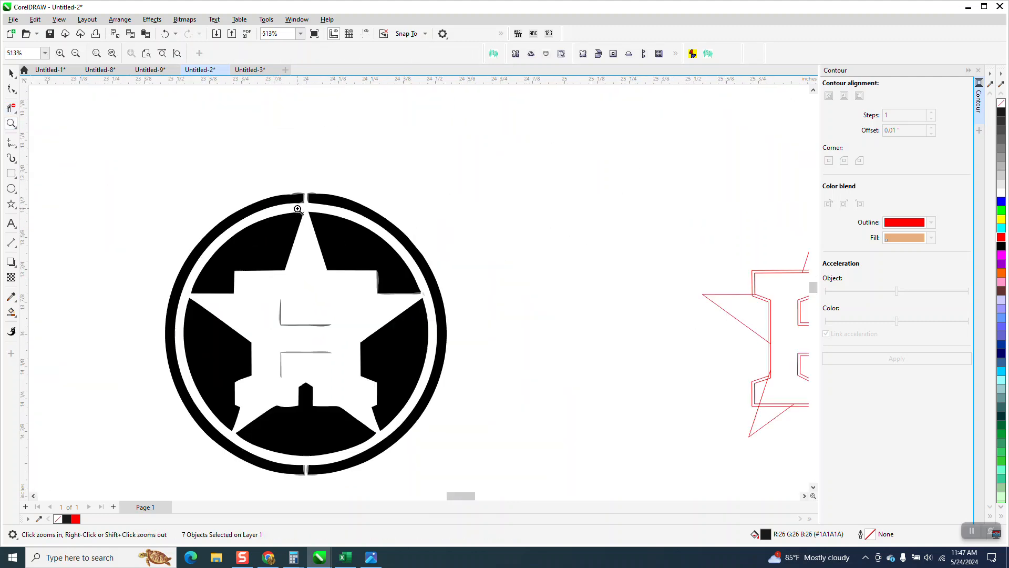
scroll(297, 209, "down", 3)
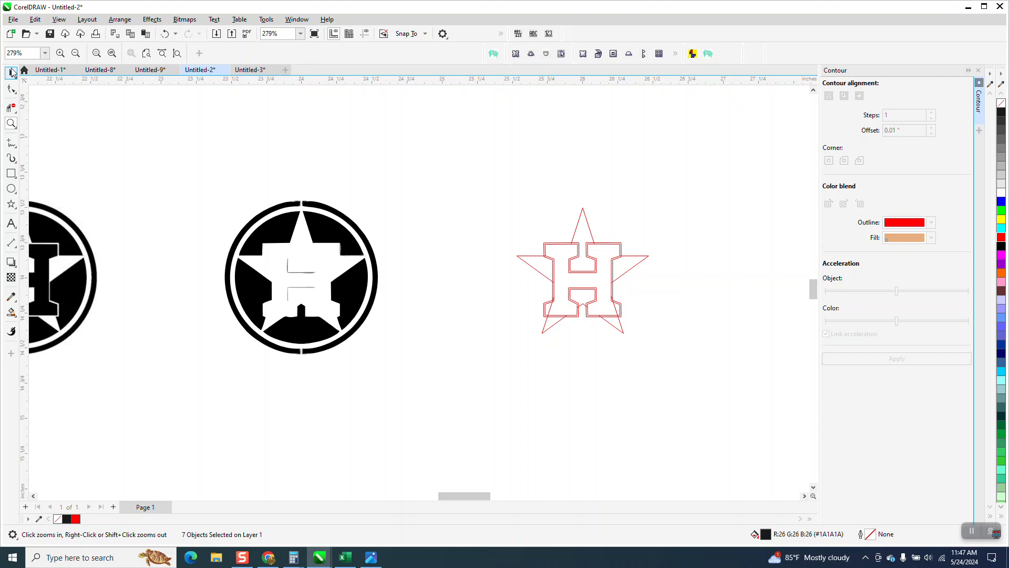
left_click(12, 72)
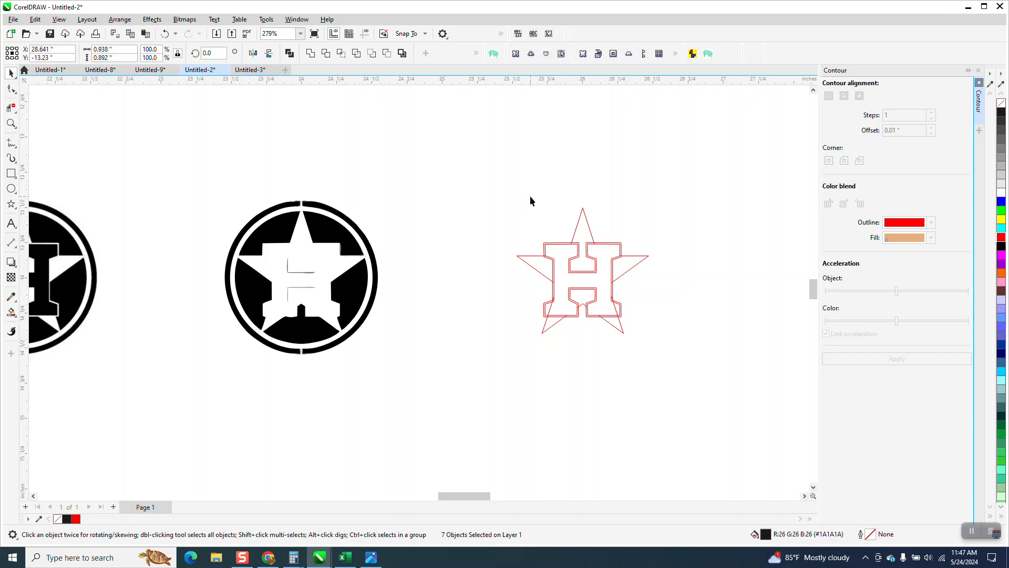
left_click(12, 189)
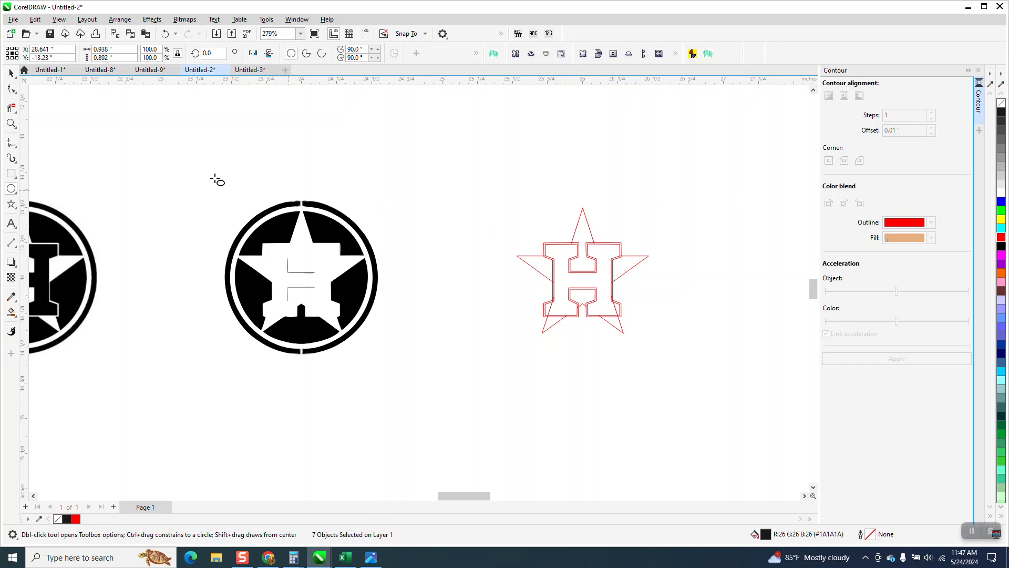
left_click(9, 73)
left_click(620, 322)
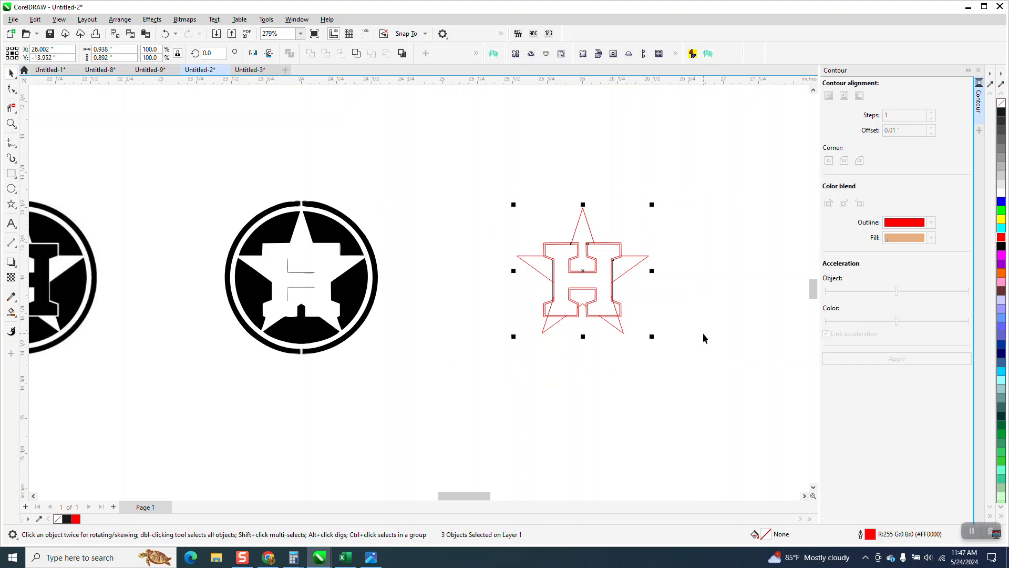
key("ctrl+g")
key("p")
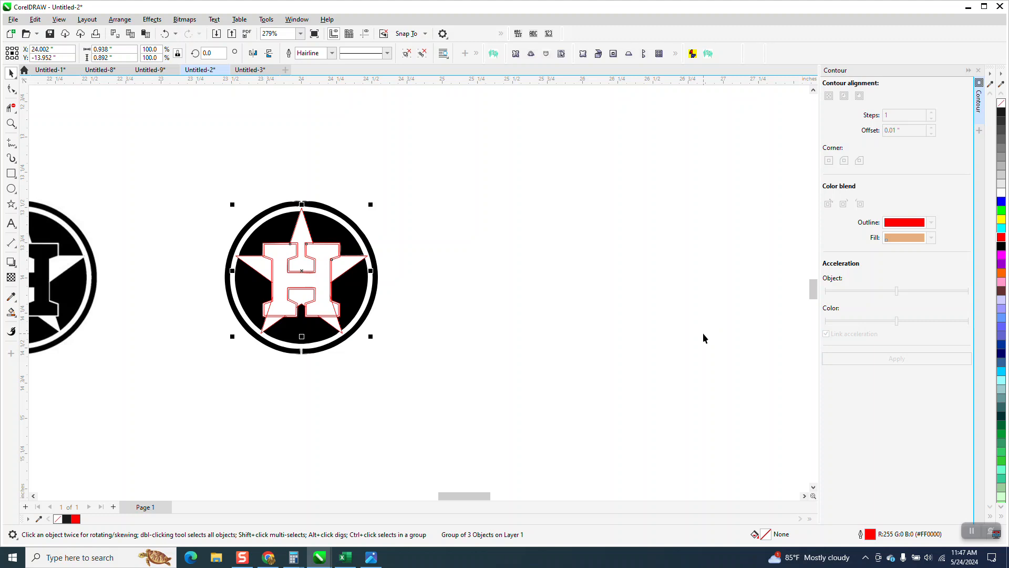
Step: Move the red star-and-H outline group 2 inches right, off the traced logo
left_click(11, 124)
left_click(11, 73)
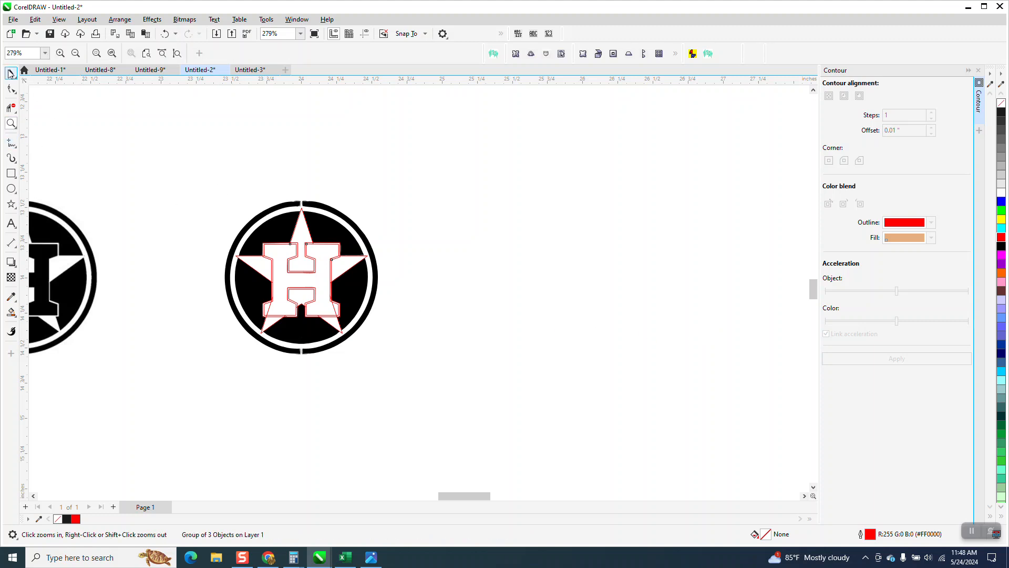
left_click(332, 196)
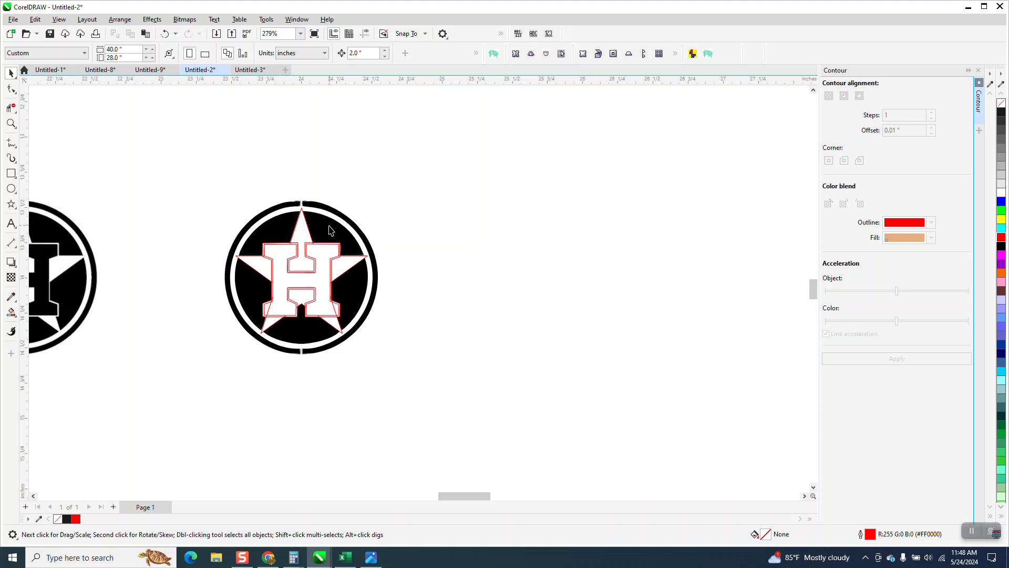
left_click(323, 254)
key("Right")
Step: Group the 15 traced logo pieces and move the group 4 inches left
left_click_drag(335, 361, 431, 391)
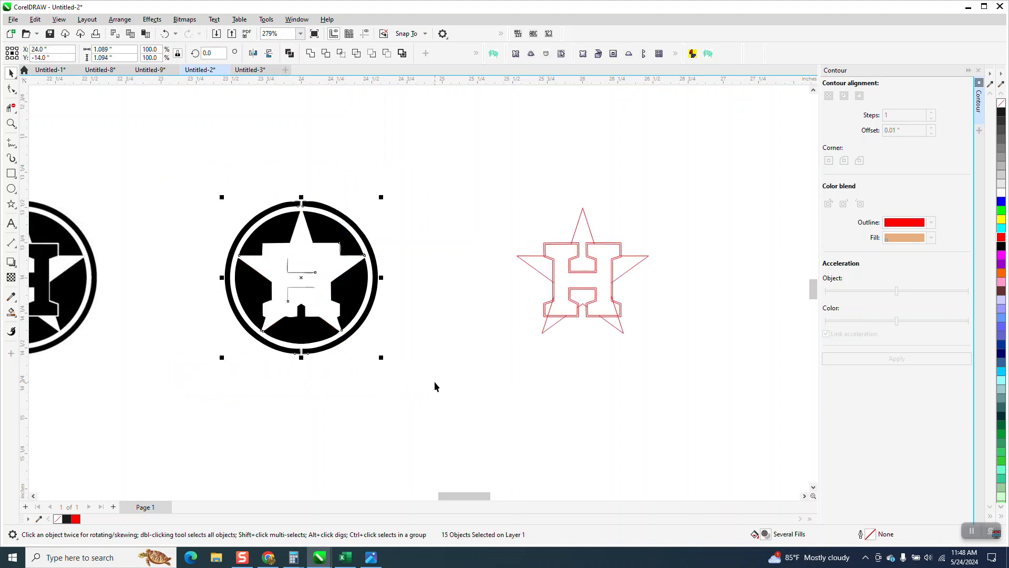
key("ctrl+g")
key("Left")
key("Left")
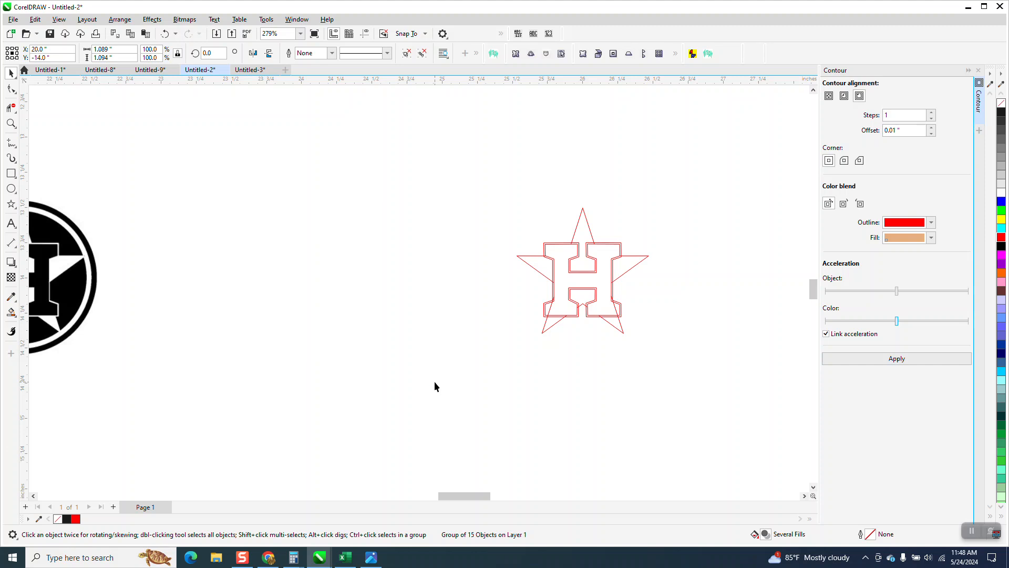
Step: Shift the traced group 2 inches up, move the bitmap logo beneath it 2 inches left, and bring the traced group back down 2 inches
scroll(434, 386, "down", 4)
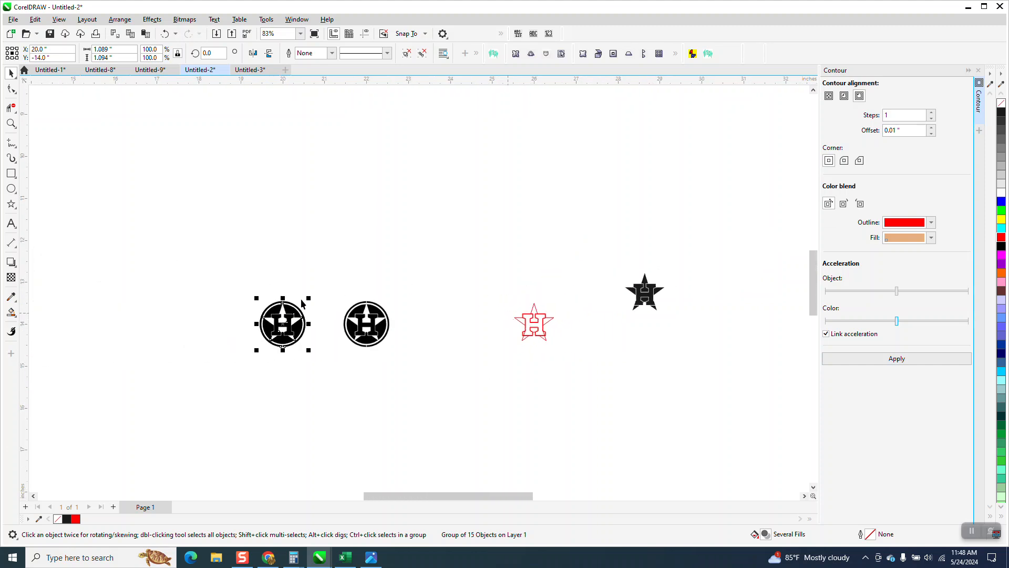
key("Up")
left_click(284, 334)
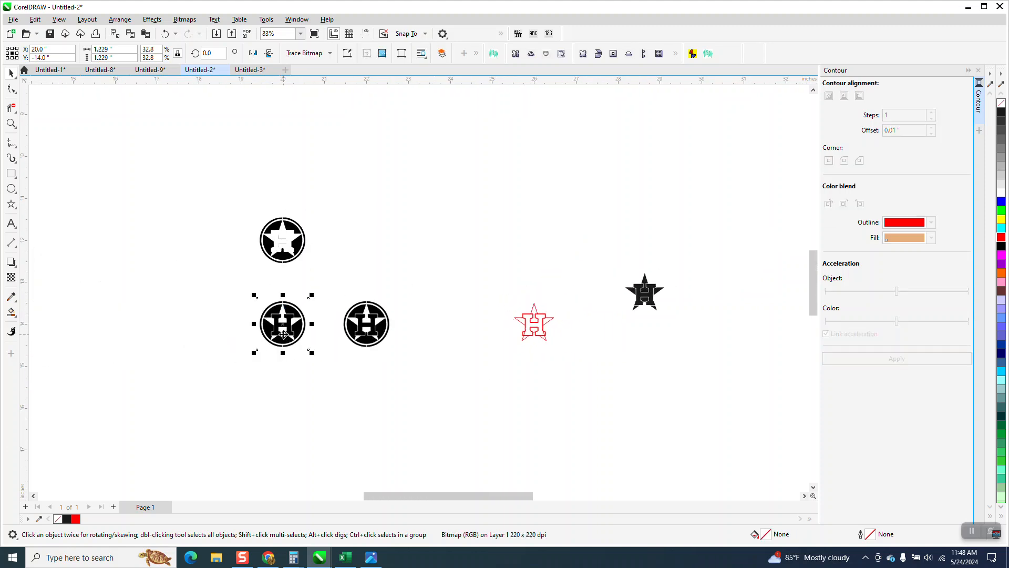
key("Left")
left_click(293, 254)
key("Down")
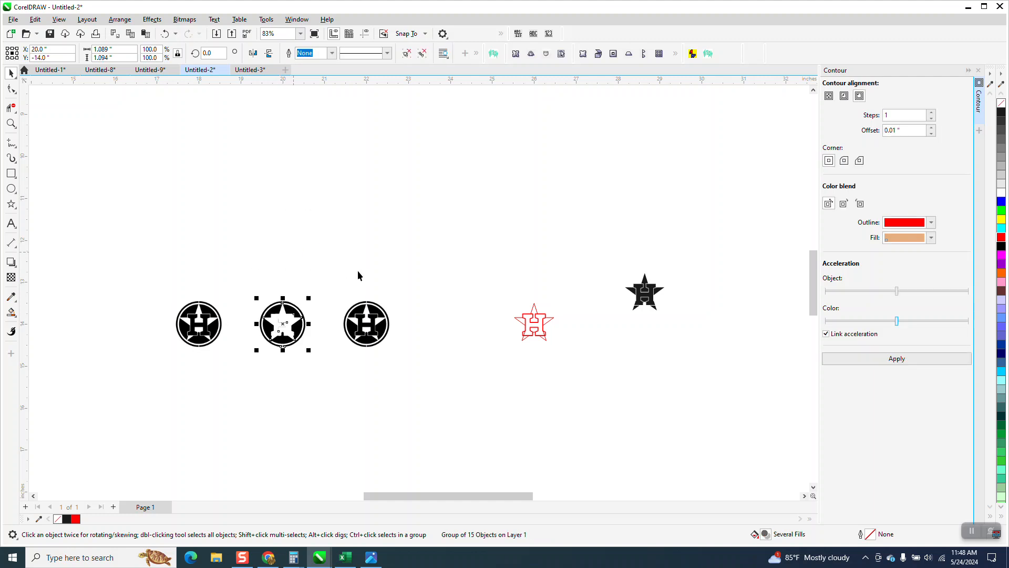
Step: Move the red star-and-H outline group left onto the traced logo, centred at X 20, Y -14 inches
left_click_drag(501, 287, 592, 362)
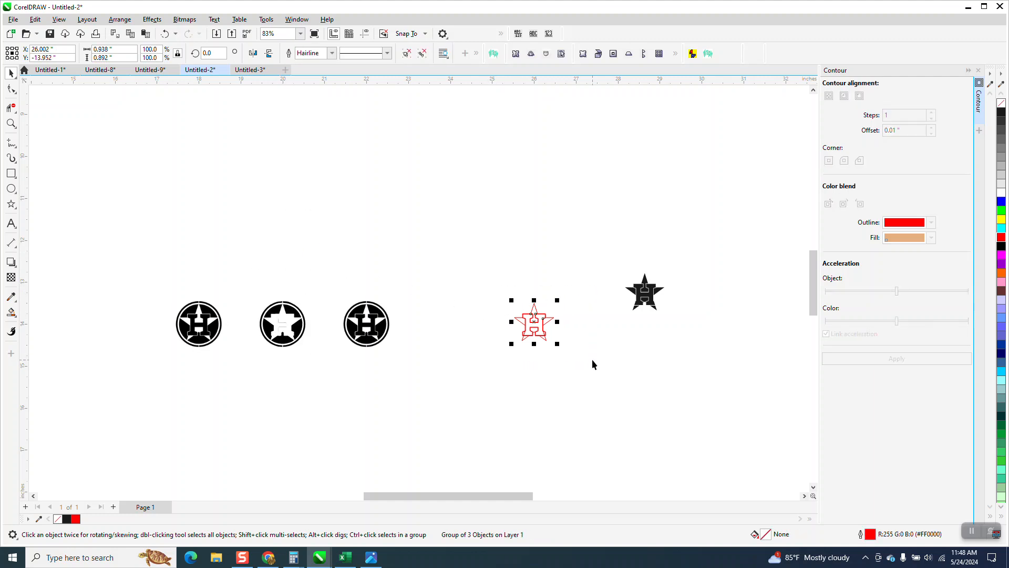
key("Left")
key("Left")
key("Left")
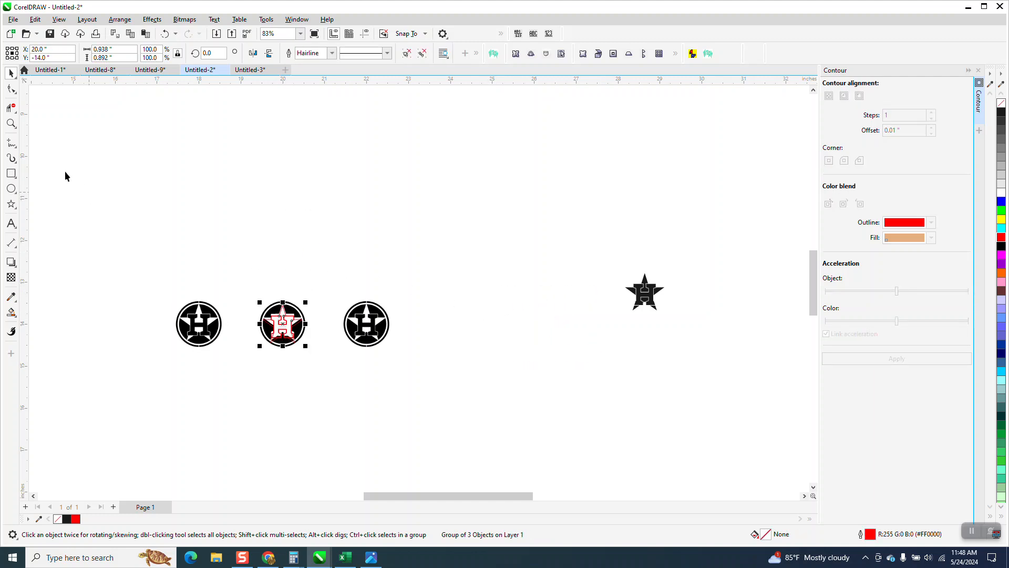
Step: Set the nudge distance to 0.01 inches and nudge the red outline group up 0.05 inches to line up with the traced star and H
left_click(11, 123)
left_click_drag(256, 280, 343, 371)
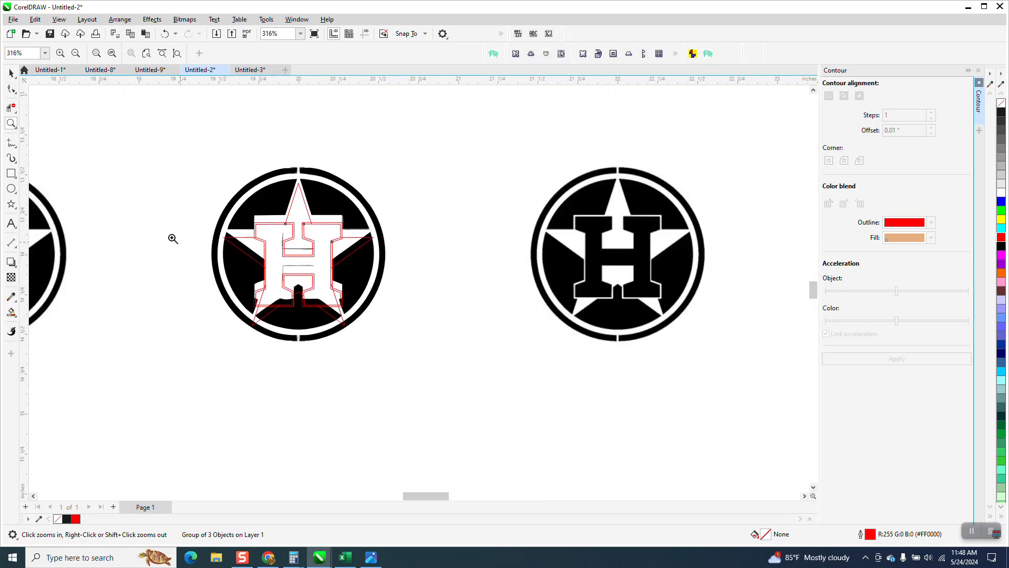
left_click(12, 73)
left_click(341, 132)
type(".01")
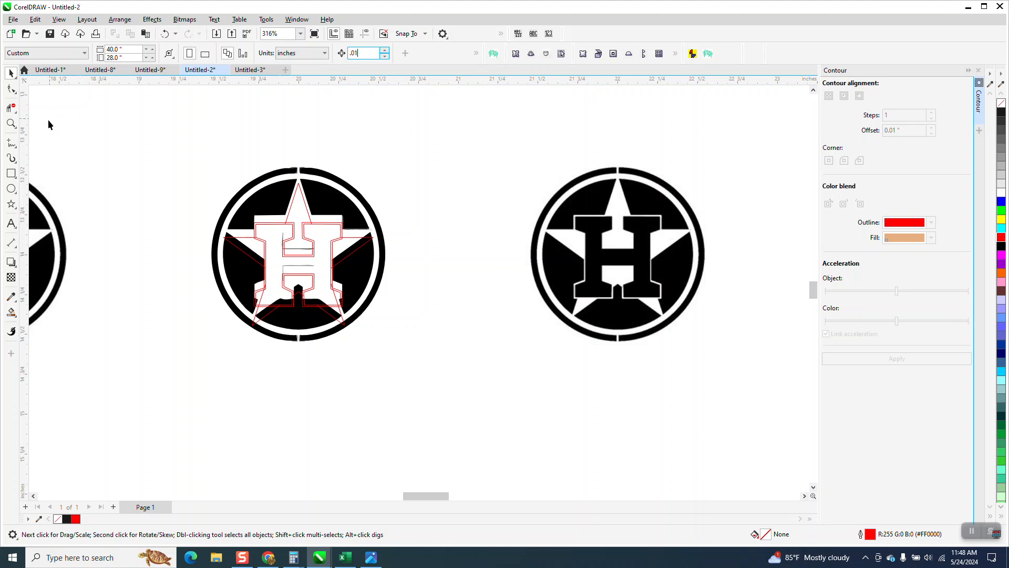
left_click(11, 124)
left_click(205, 146)
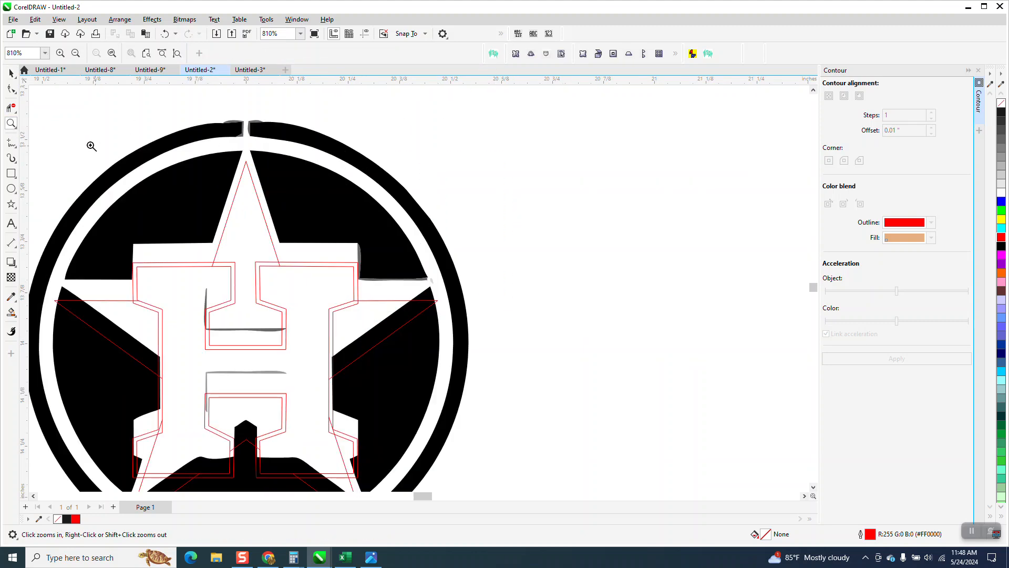
key("space")
left_click(261, 197)
key("Up")
key("Up")
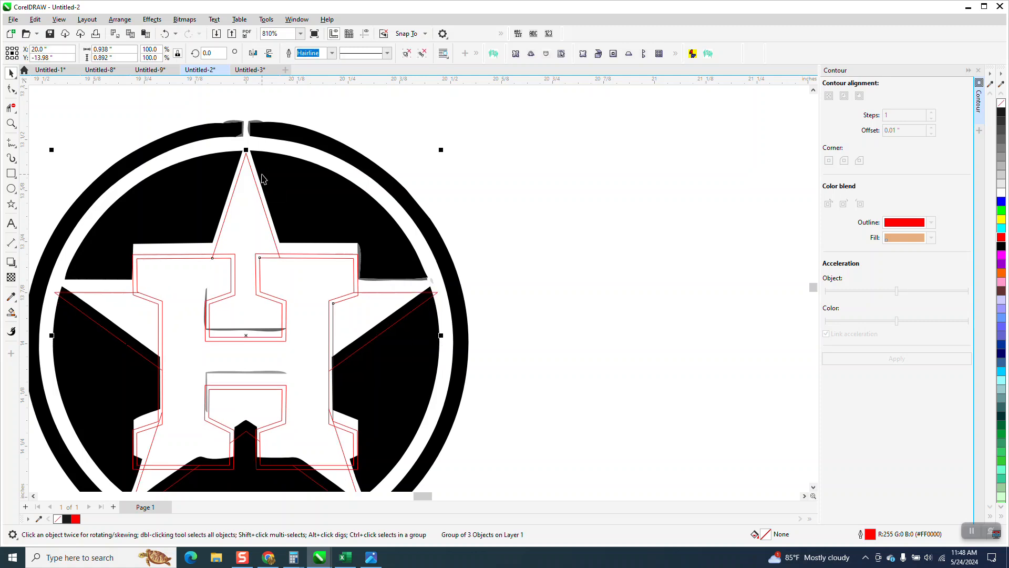
key("Up")
key("Up")
key("Up")
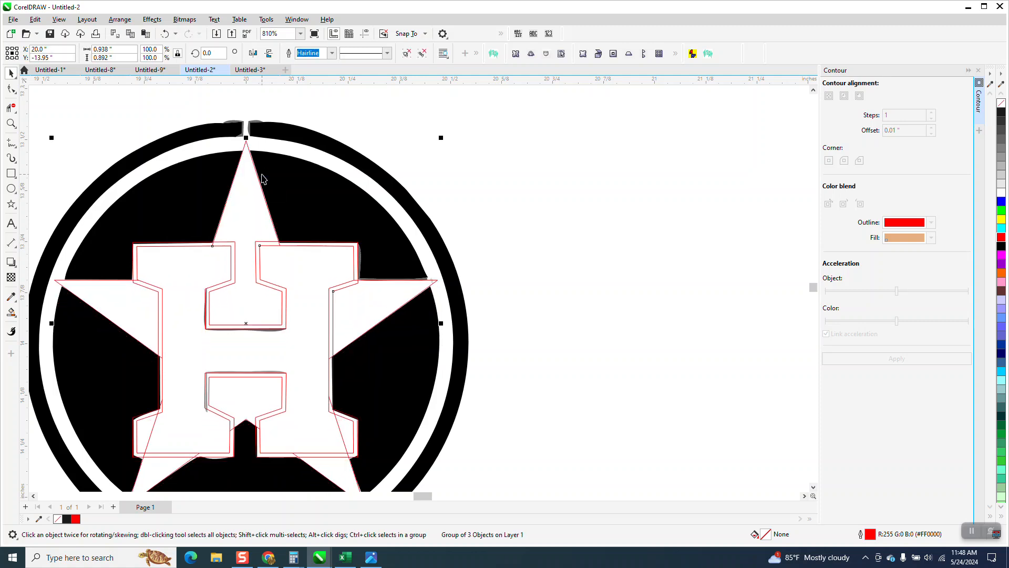
Step: Set the nudge distance to 2 inches and move the bitmap logo beside the traced one down to Y -16 inches
scroll(261, 176, "down", 2)
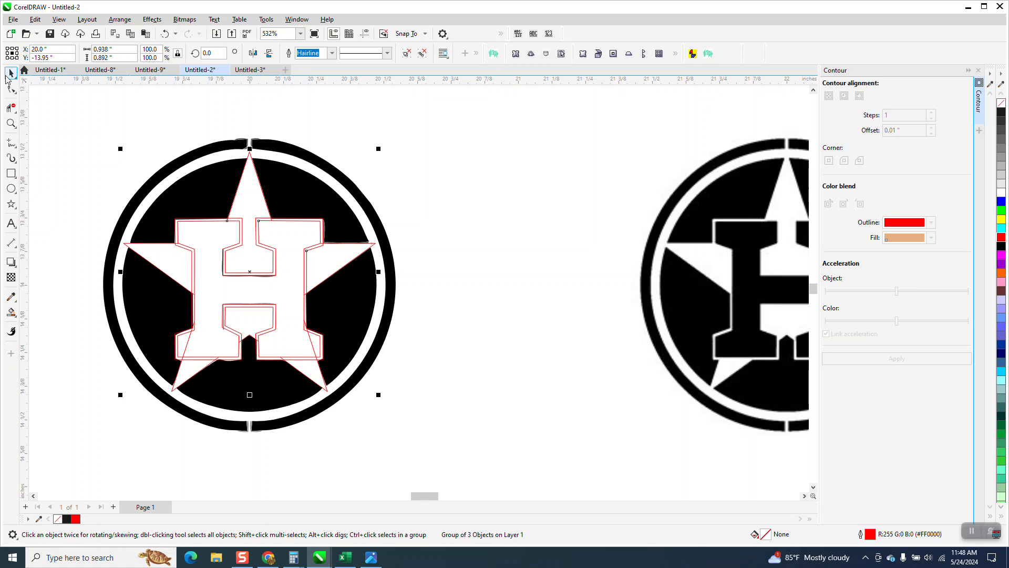
scroll(79, 164, "down", 2)
mouse_move(426, 125)
left_mouse_down()
mouse_move(514, 253)
mouse_move(689, 383)
left_mouse_up()
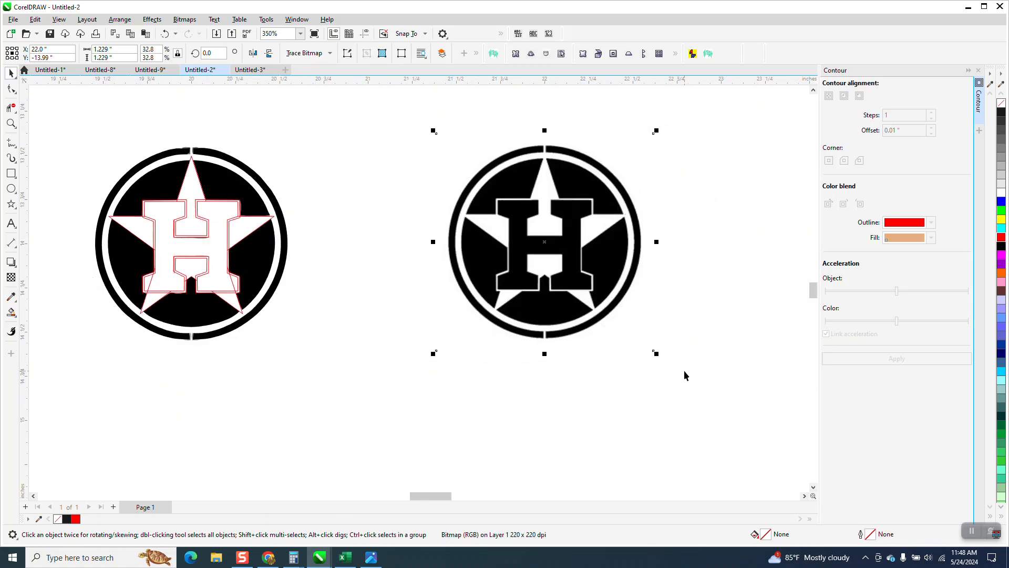
left_click(370, 176)
left_click(367, 53)
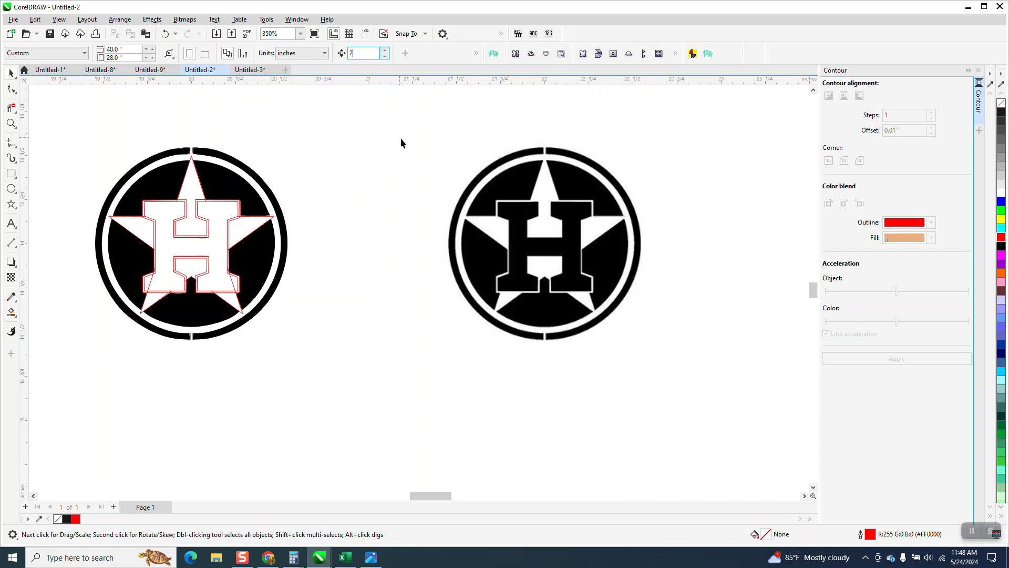
left_click(560, 213)
key("Down")
key("Down")
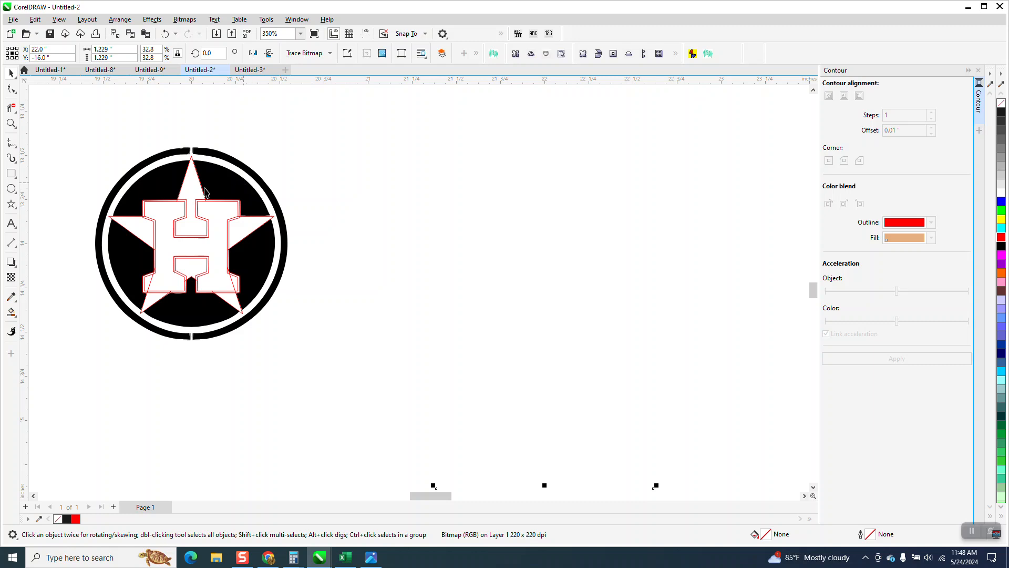
Step: Draw a circle, centre it on the page, and scale it to about 0.946 inches across to fit the traced inner black disc
left_click(11, 188)
mouse_move(503, 231)
left_mouse_down()
mouse_move(442, 313)
mouse_move(327, 415)
left_mouse_up()
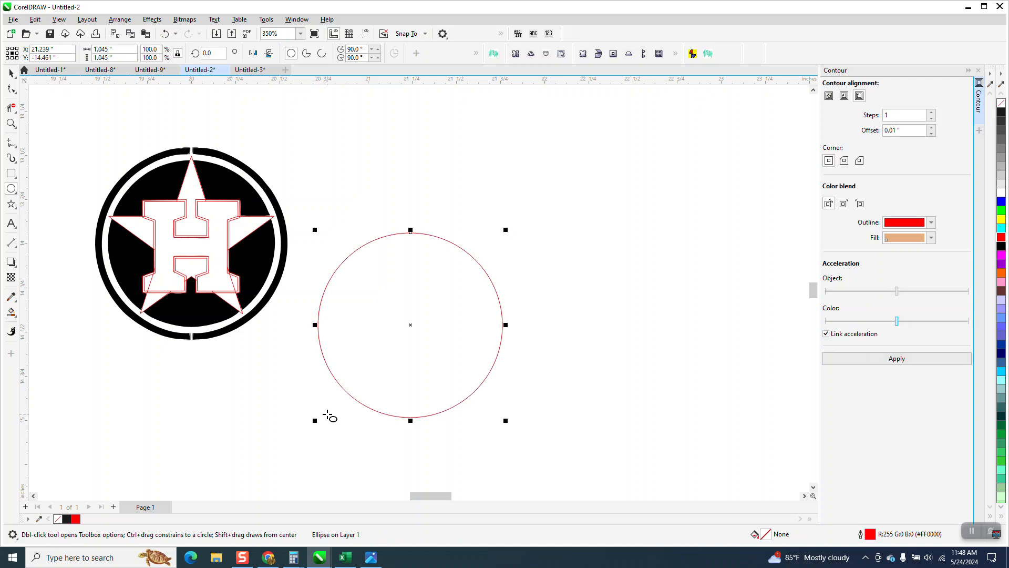
key("p")
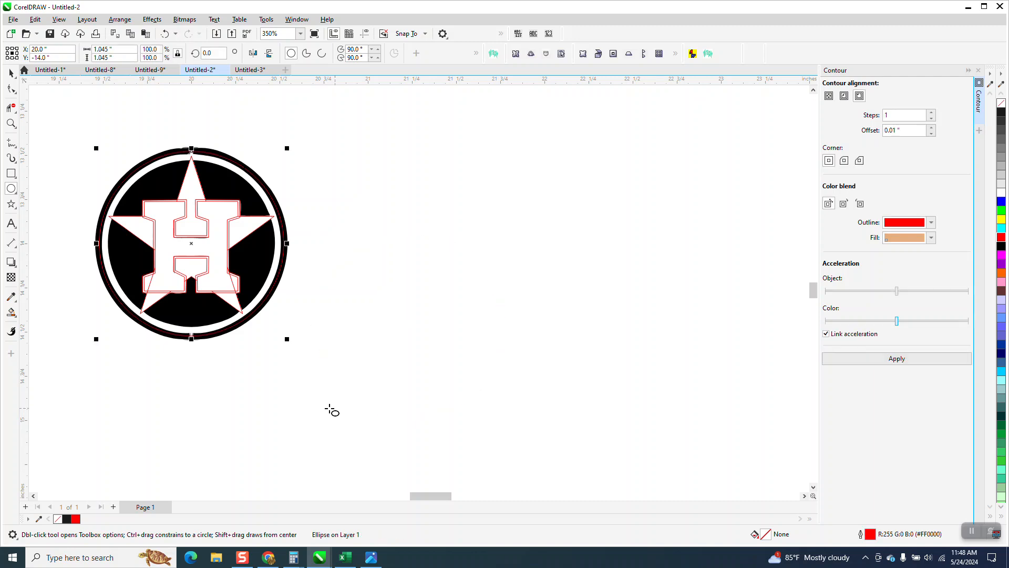
left_click(10, 125)
left_click_drag(162, 153, 297, 219)
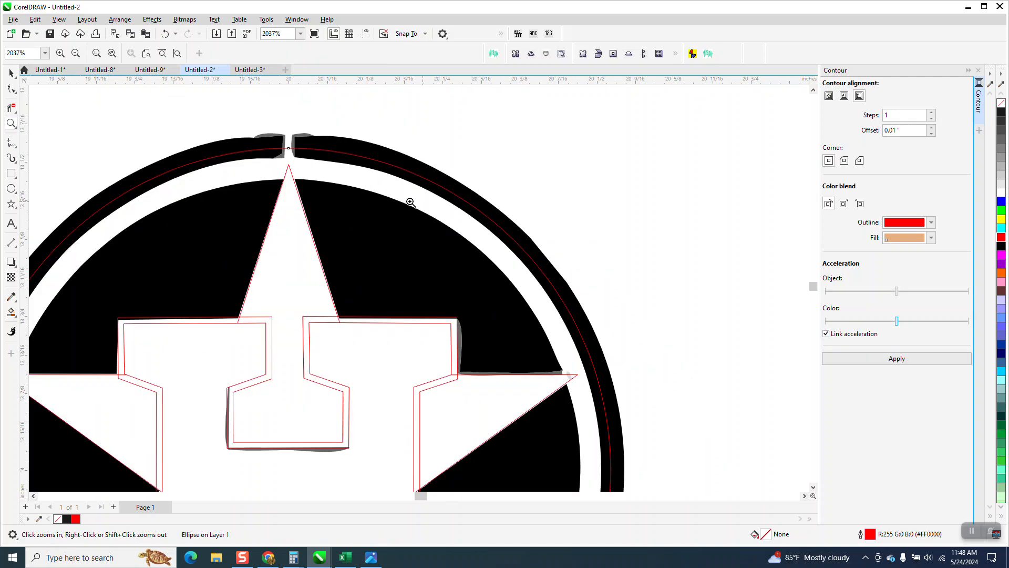
left_click(11, 74)
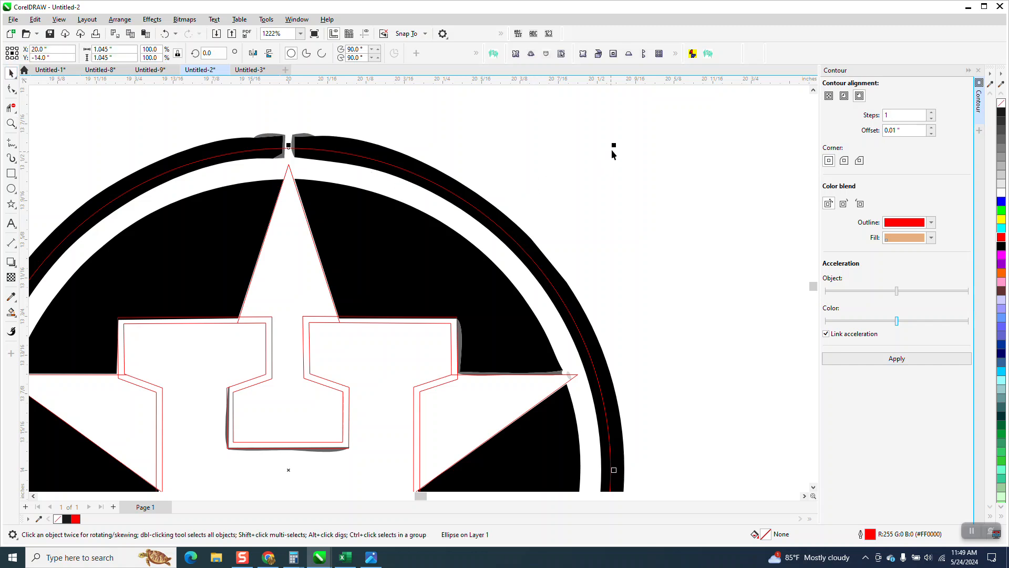
left_click_drag(615, 144, 605, 174)
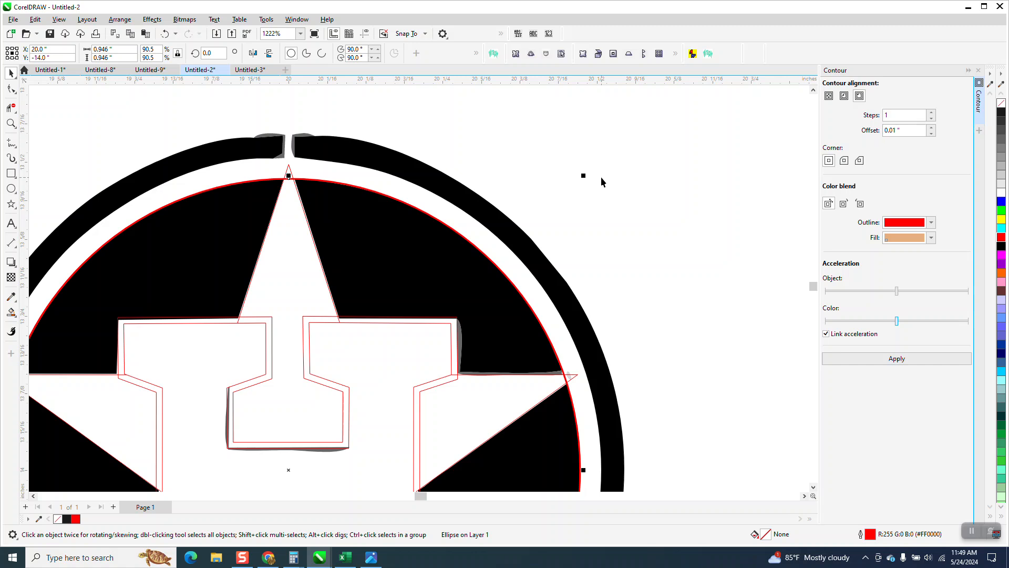
Step: Add concentric circle copies about 1.014 and 1.099 inches across for the inner and outer edges of the black ring
left_click_drag(584, 174, 608, 129)
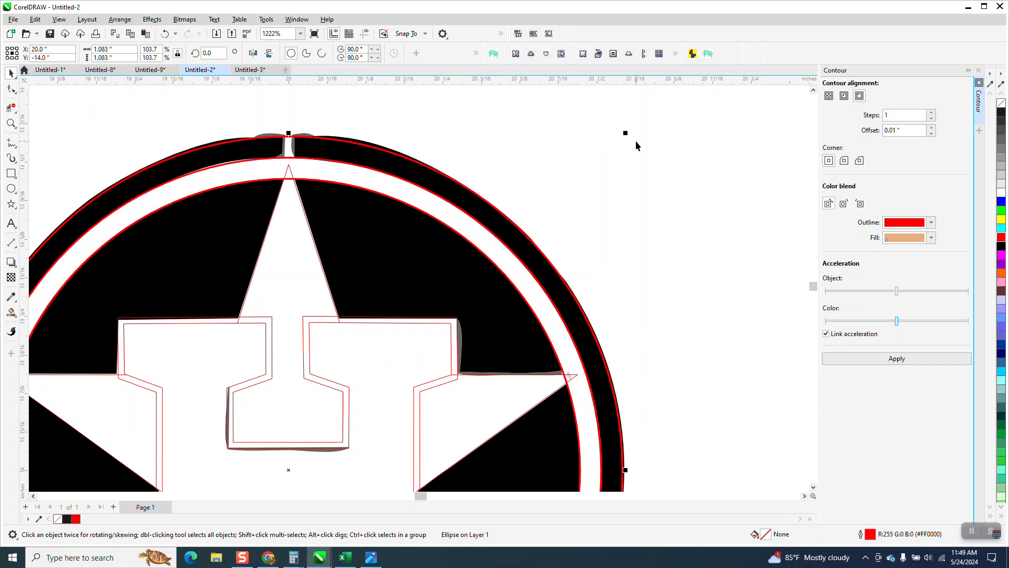
left_click_drag(627, 134, 633, 128)
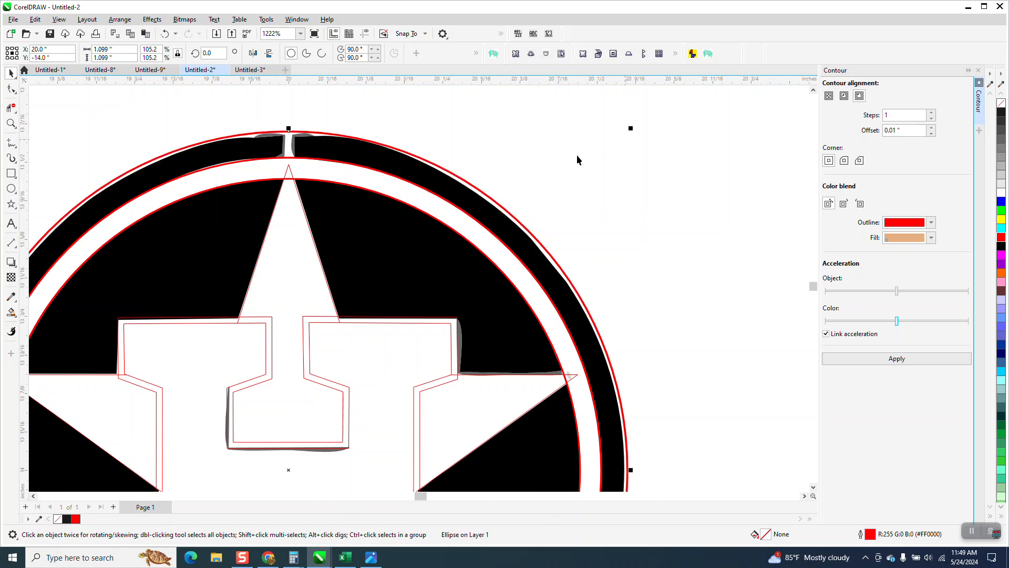
scroll(372, 161, "down", 3)
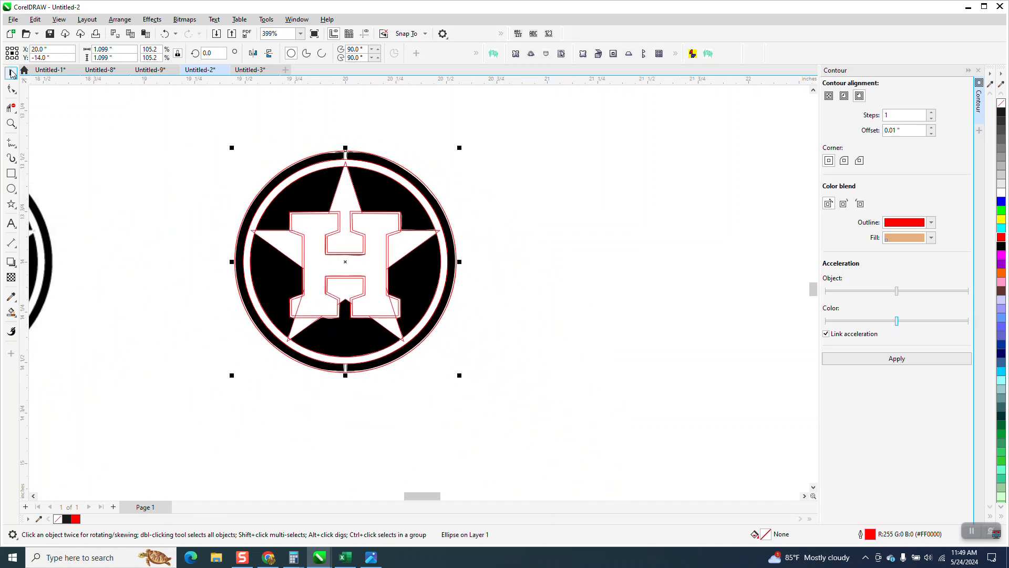
Step: Move the three red circles and the red star-and-H group 2 inches right, off the traced logo
left_click(253, 279)
key("ctrl+d")
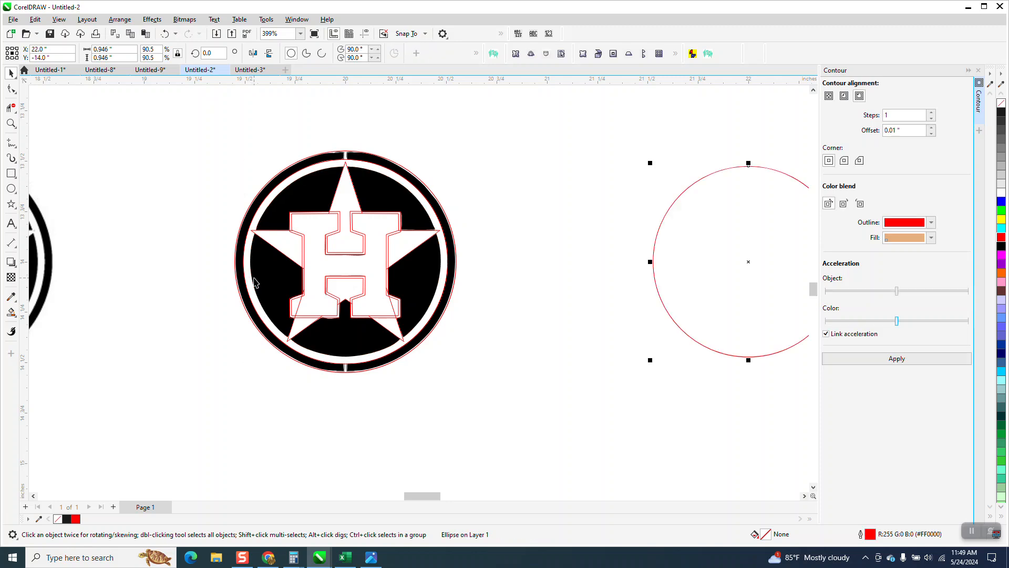
left_click(434, 200)
key("ctrl+d")
left_click(431, 214)
key("ctrl+d")
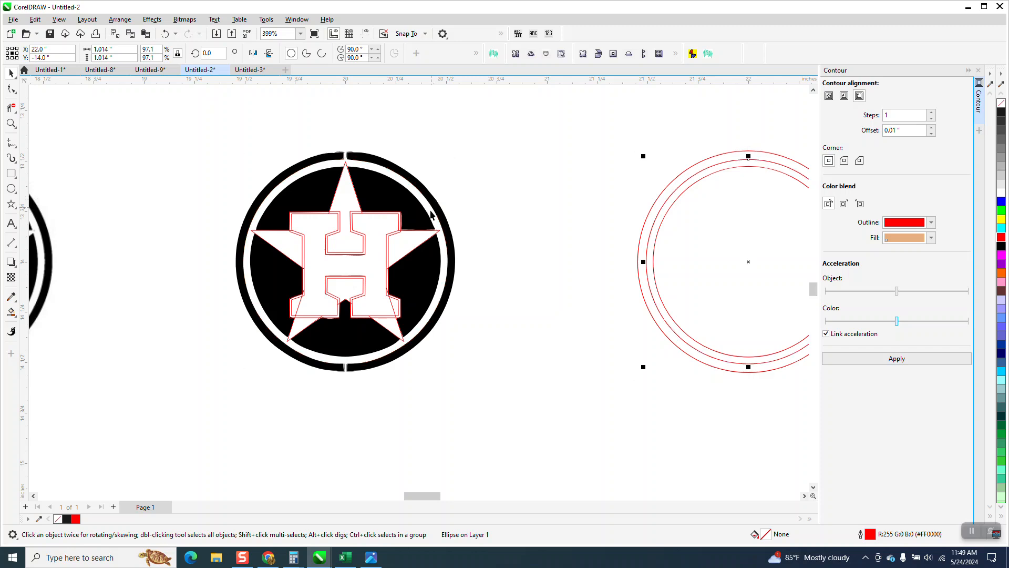
left_click(402, 238)
key("ctrl+d")
scroll(335, 261, "down", 2)
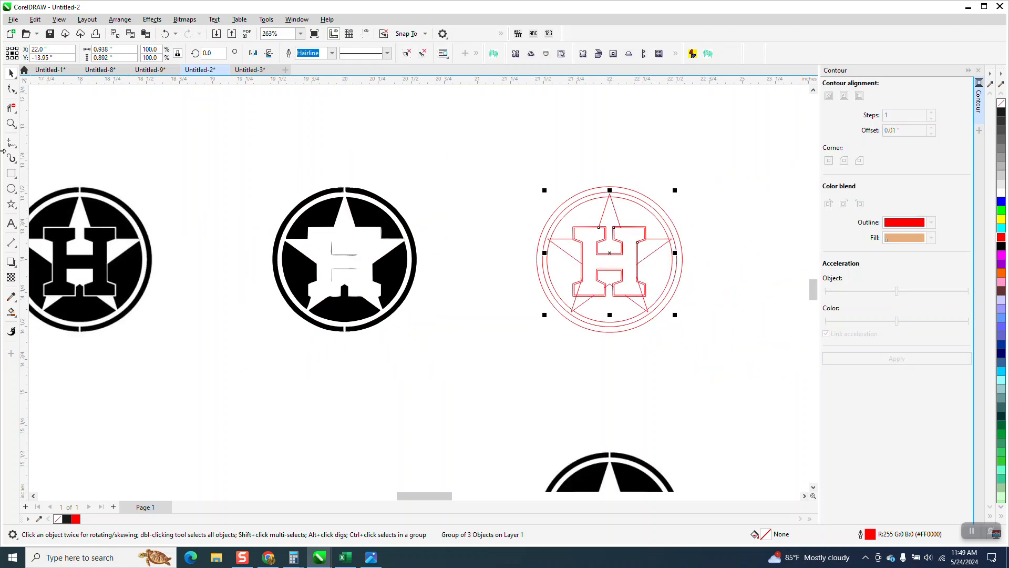
Step: Move the red star-and-H group 2 inches right, clear of the three red circles
left_click(11, 123)
left_click_drag(585, 178, 693, 282)
left_click(11, 72)
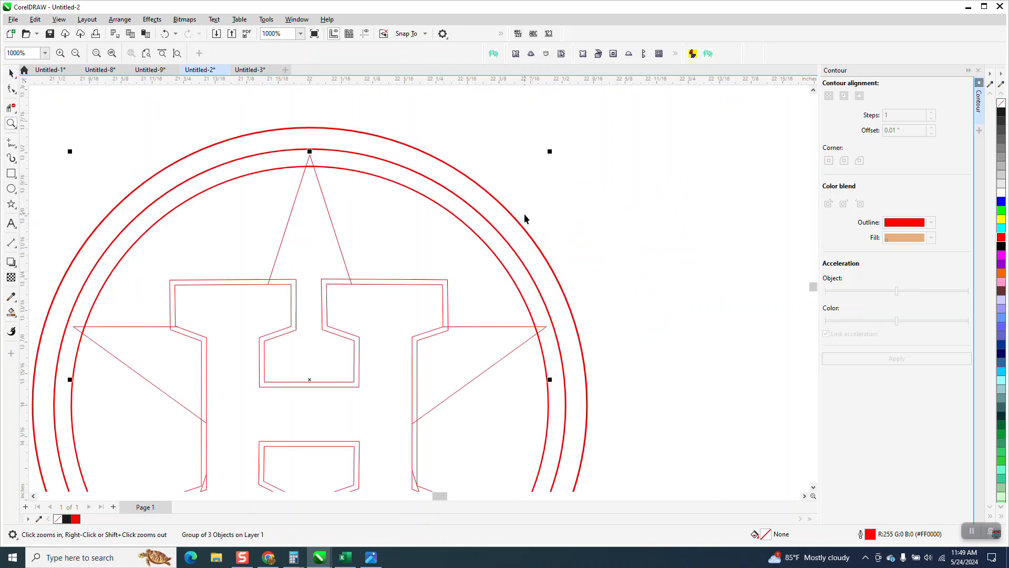
scroll(526, 214, "down", 1)
scroll(547, 214, "down", 1)
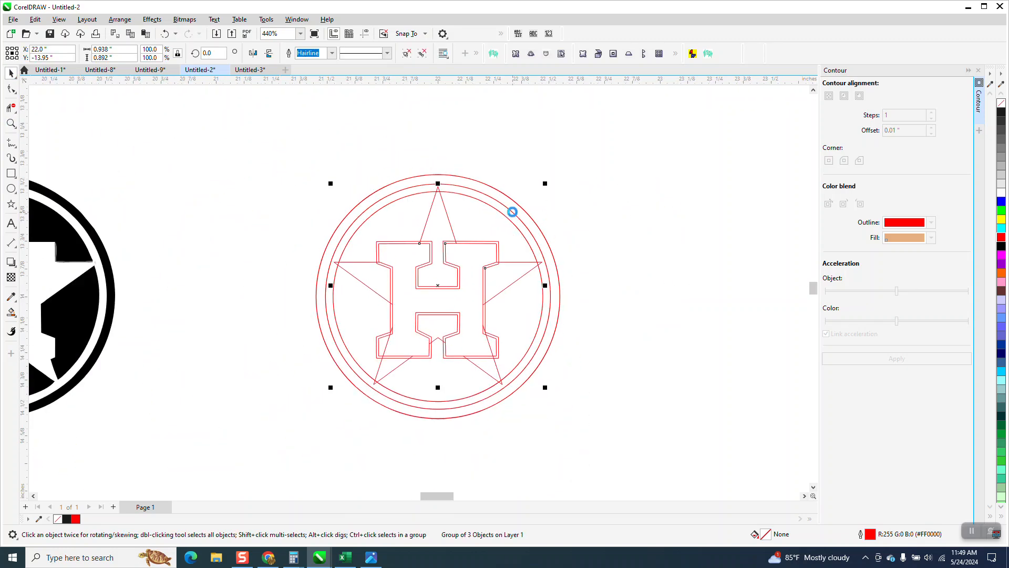
key("shift+Right")
Step: Select the three red circles and set their outline width to Hairline
left_click_drag(391, 296, 678, 428)
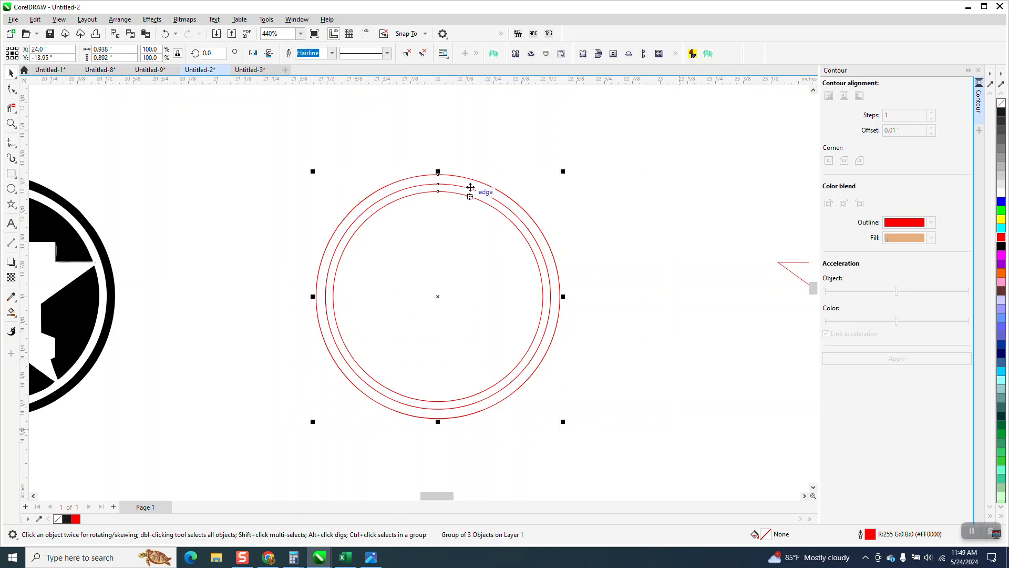
left_click(476, 55)
left_click(344, 74)
left_click(335, 102)
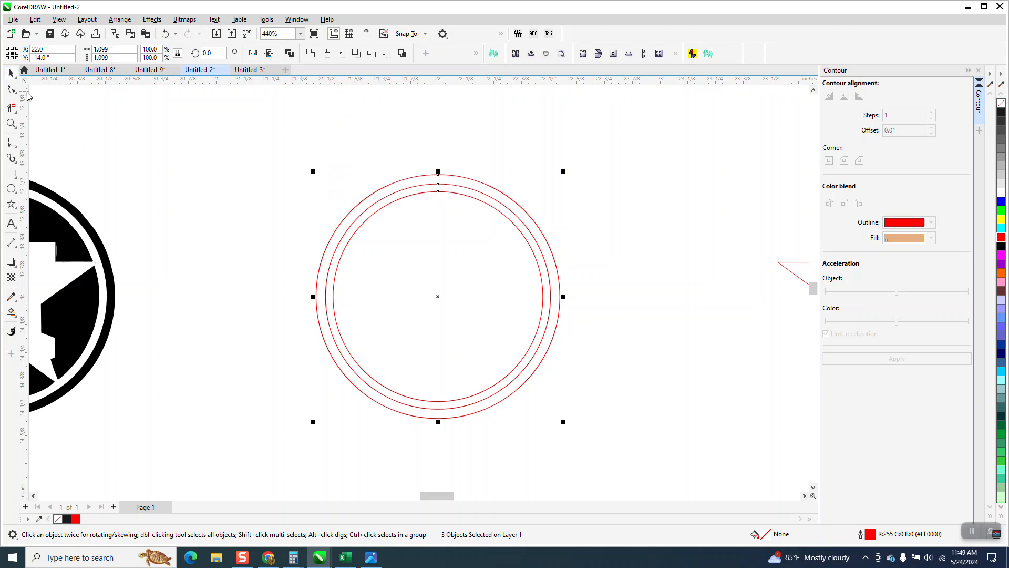
Step: Move the star-and-H group back 2 inches left into the red circles
scroll(365, 207, "down", 3)
left_click_drag(487, 169, 610, 317)
key("ctrl+g")
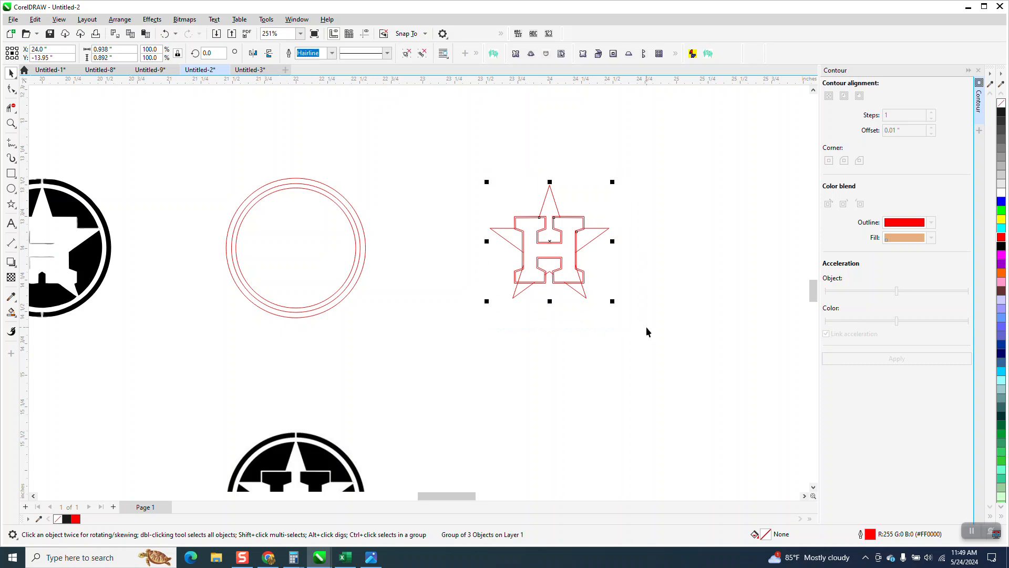
key("c")
Step: Check the outline width of the outer red circle
left_click(11, 122)
left_click_drag(251, 155, 334, 216)
left_click(11, 73)
left_click(301, 206)
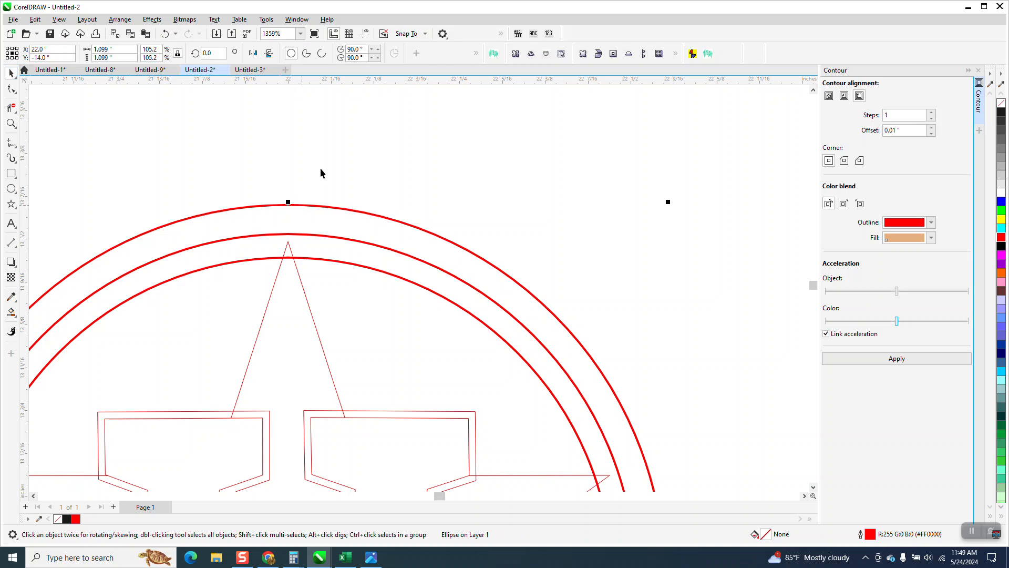
left_click(478, 55)
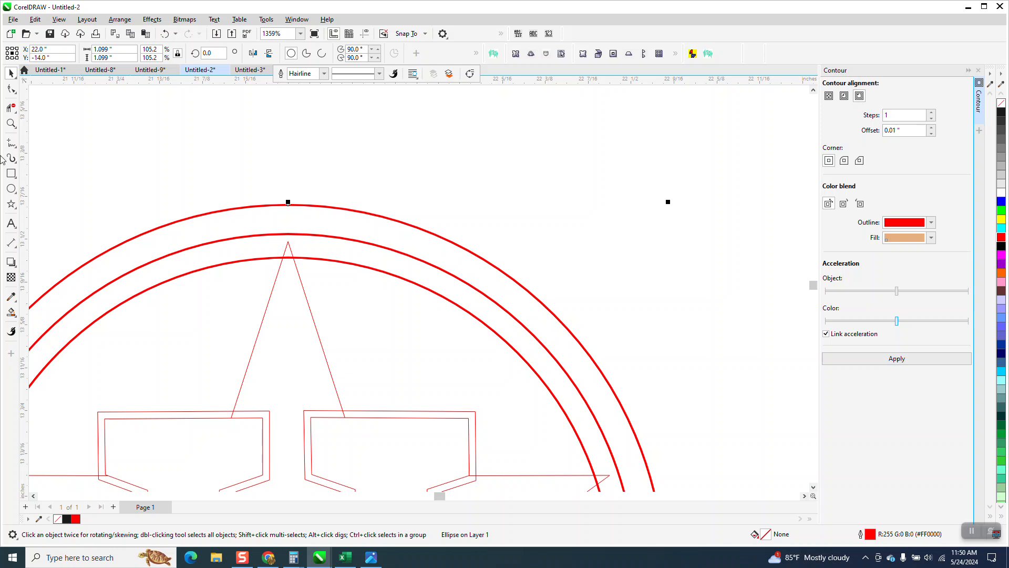
left_click_drag(249, 181, 380, 290)
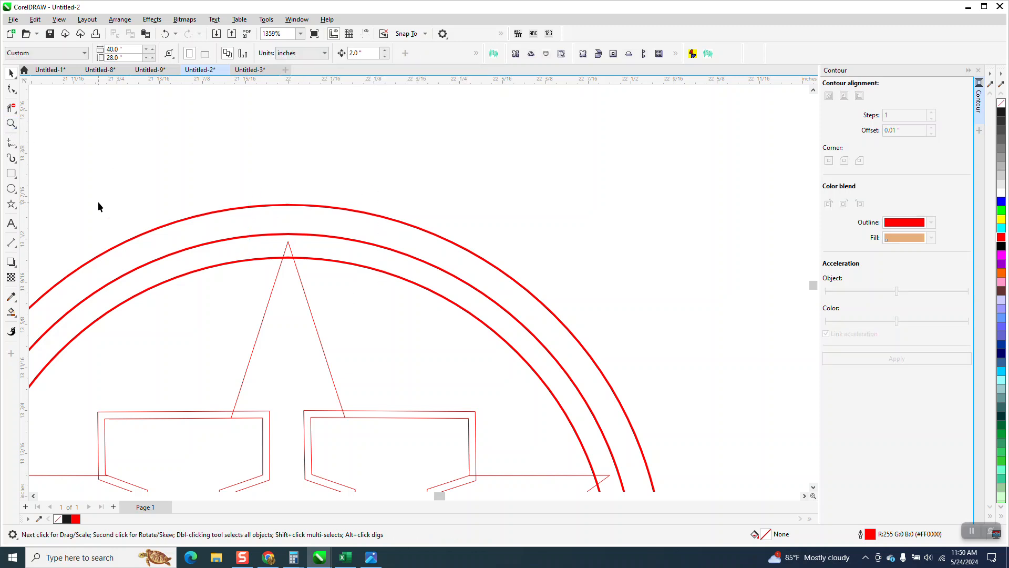
Step: Delete the star's top tip beyond the inner circle and the arc between its edges with the Virtual Segment Delete tool
left_click(11, 126)
left_click_drag(214, 196, 424, 322)
left_click(10, 107)
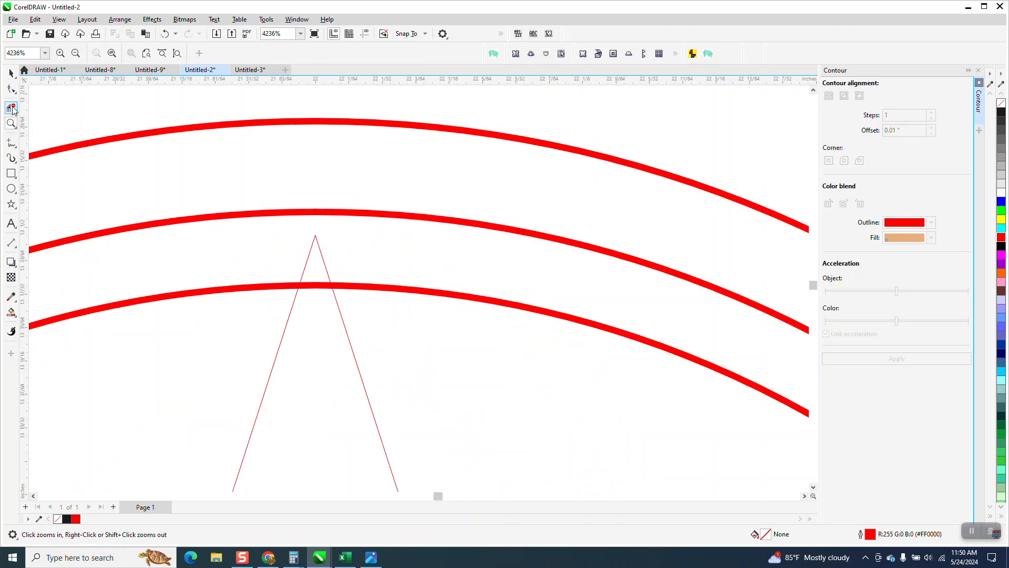
left_click(321, 256)
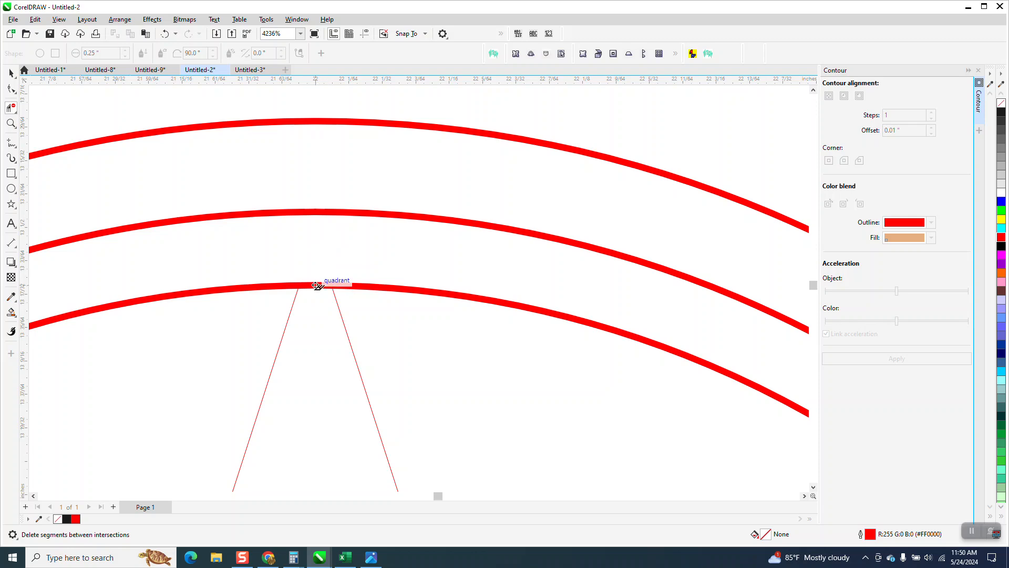
left_click(317, 286)
scroll(320, 256, "down", 5)
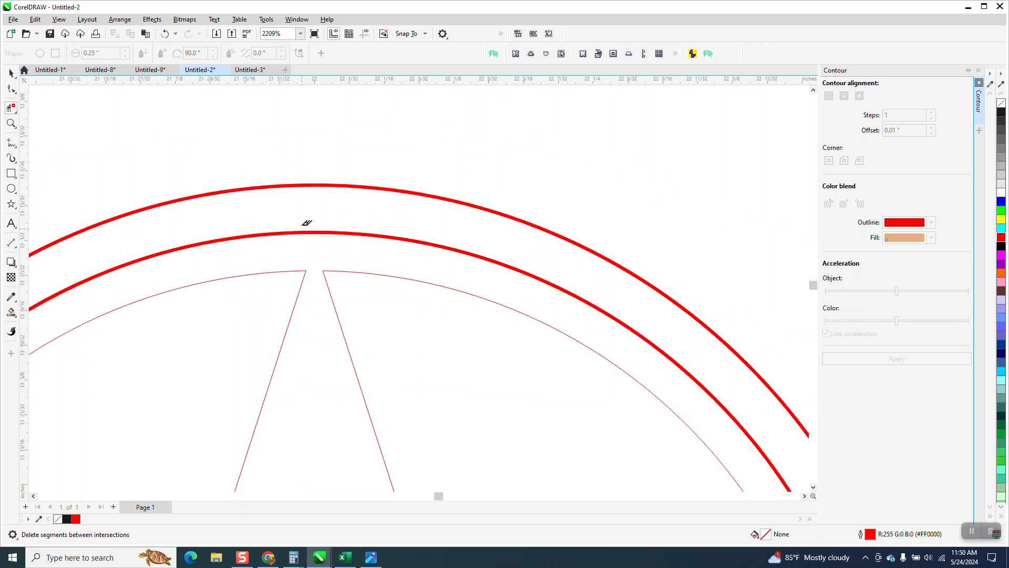
Step: Delete the star's left and right tips beyond the inner circle, along with the arc segments between their edges
left_click(11, 123)
left_click_drag(113, 299, 262, 376)
left_click(12, 108)
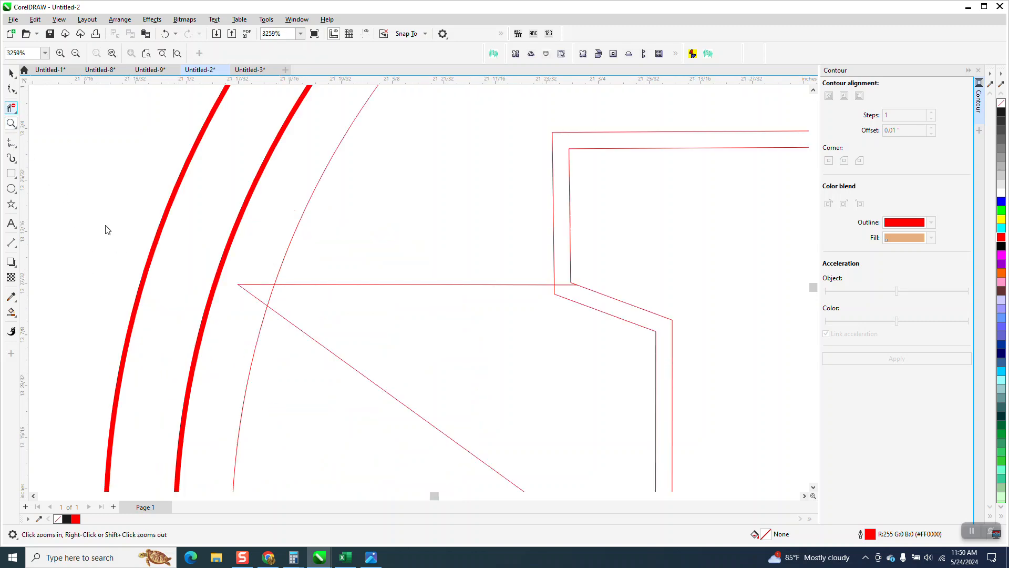
left_click_drag(248, 286, 279, 292)
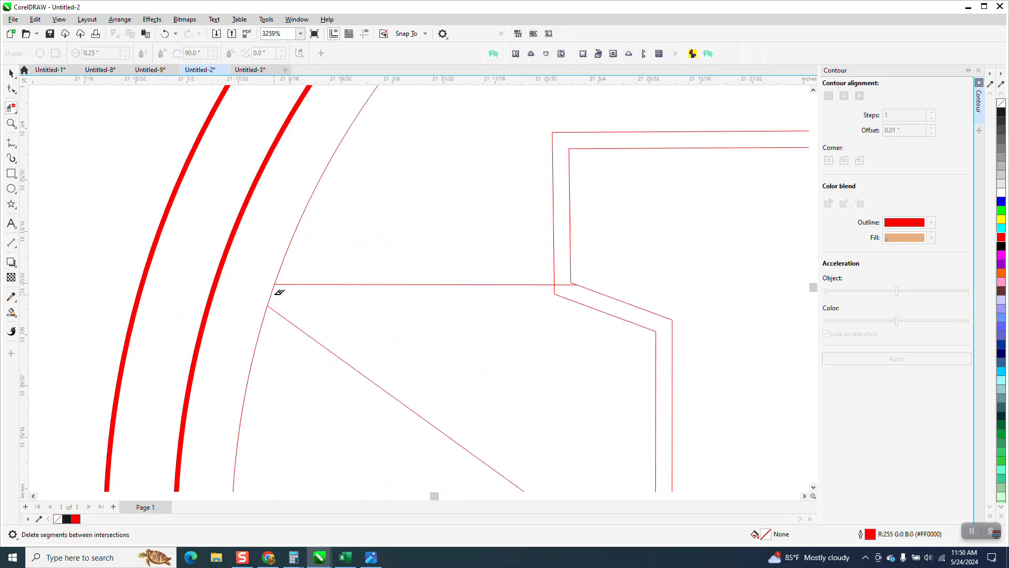
scroll(234, 280, "down", 3)
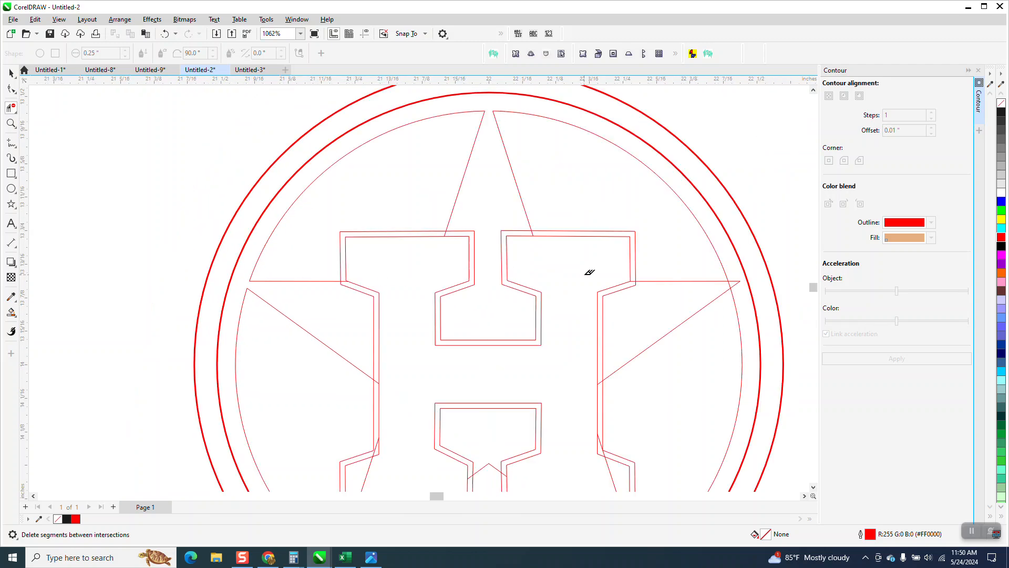
left_click_drag(735, 279, 741, 284)
scroll(665, 273, "down", 2)
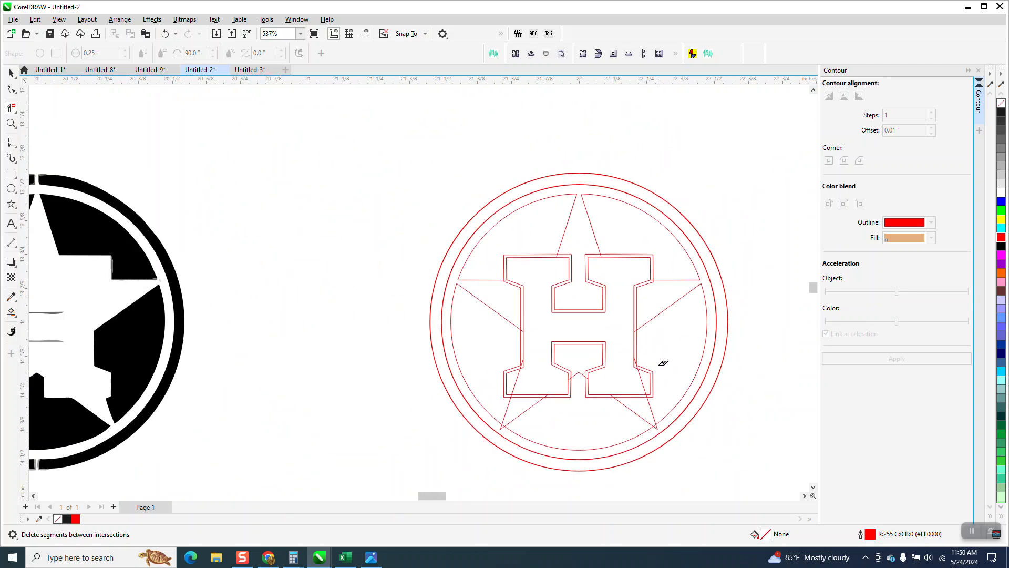
Step: Trim the star's two lower tips at the inner circle and remove the arc segments between their edges
left_click(657, 424)
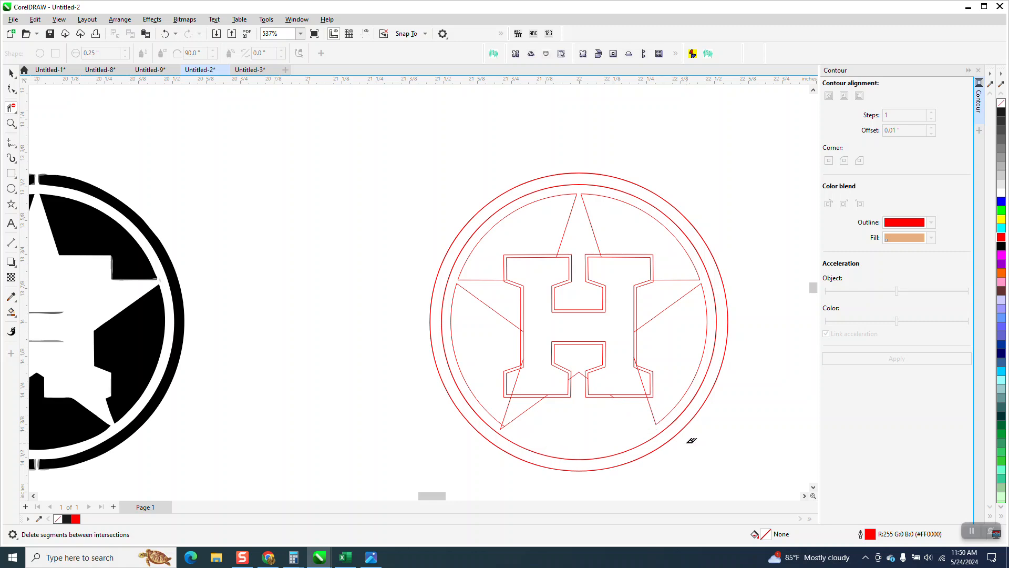
left_click(165, 34)
left_click(10, 122)
left_click_drag(578, 336, 692, 468)
left_click(11, 108)
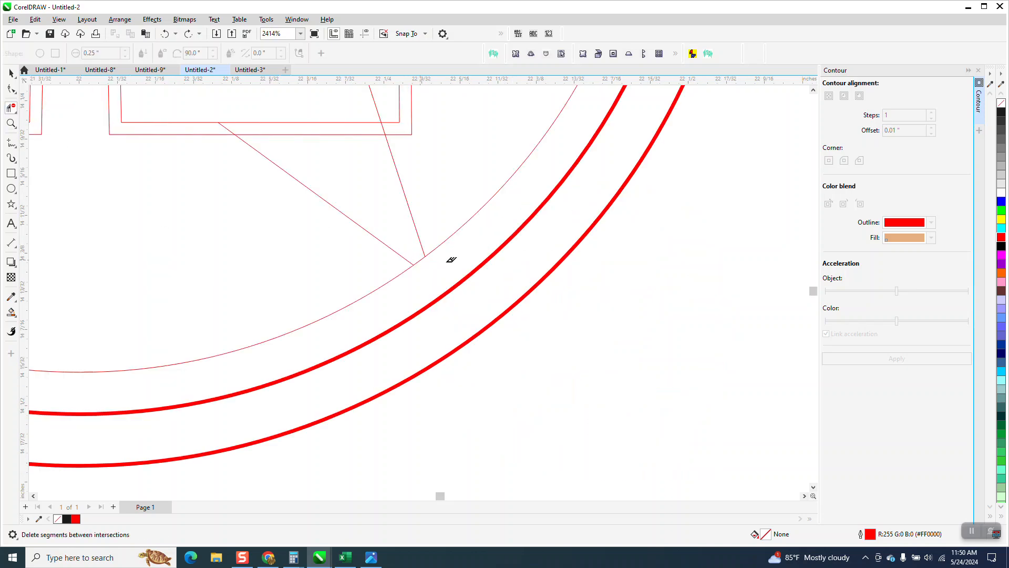
scroll(451, 260, "down", 4)
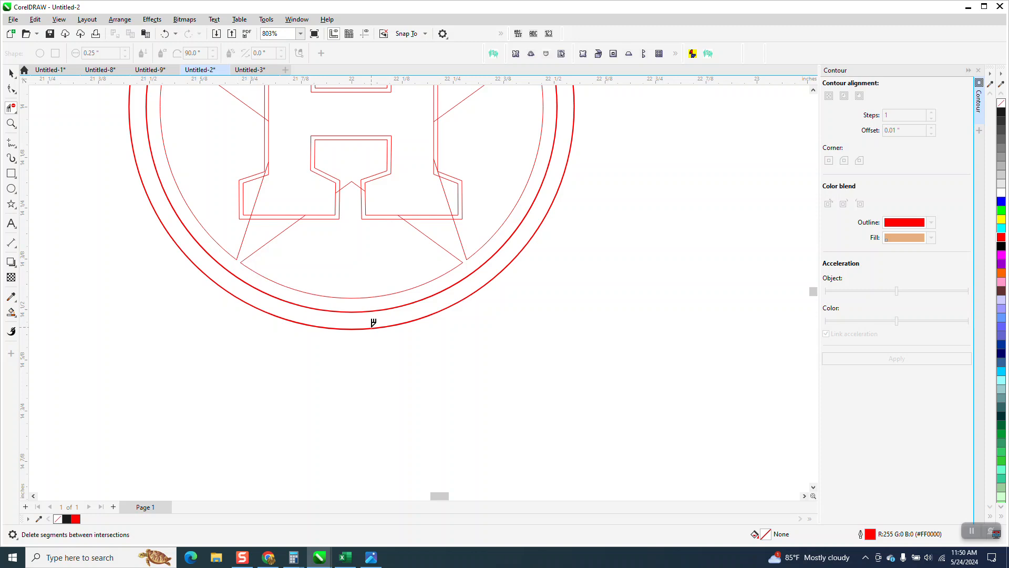
Step: Group the red circles with the star and H outlines
scroll(392, 345, "down", 2)
left_click(11, 73)
scroll(212, 301, "down", 1)
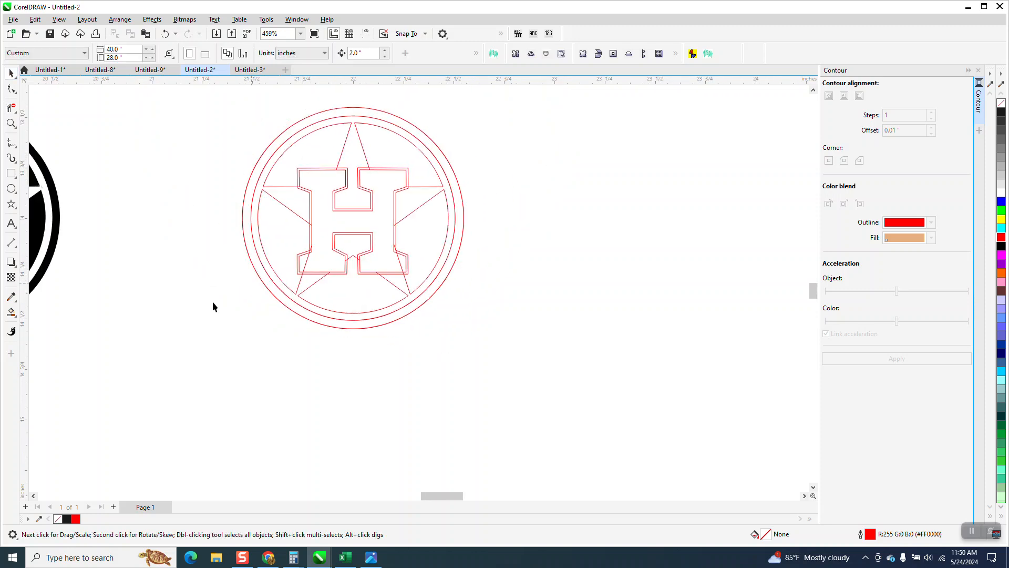
left_click_drag(247, 242, 577, 371)
key("ctrl+g")
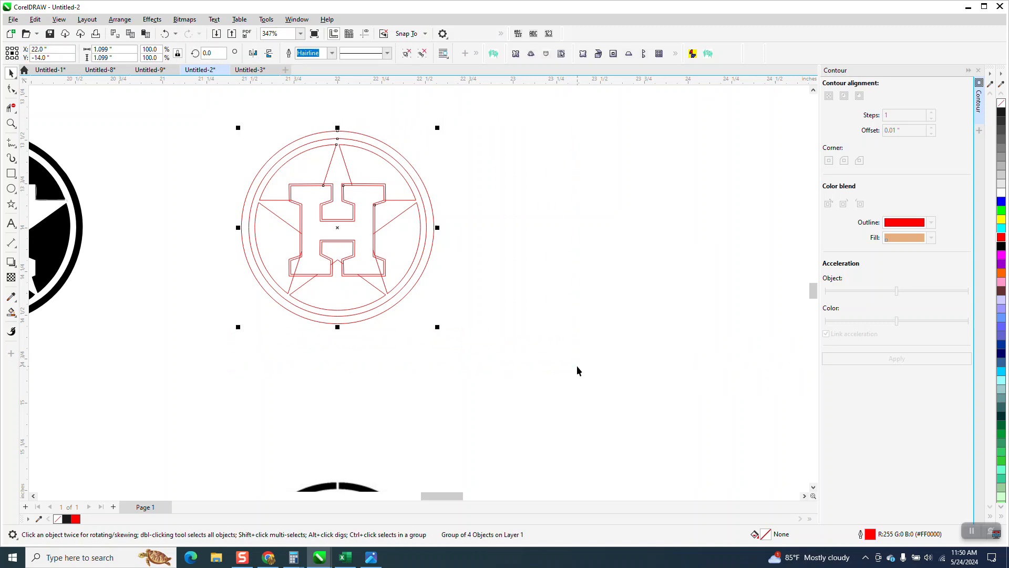
Step: Try smart-filling the H, the star with its surrounding band, and the H's lower gap in black, and undo the fills
left_click(11, 313)
left_click(348, 235)
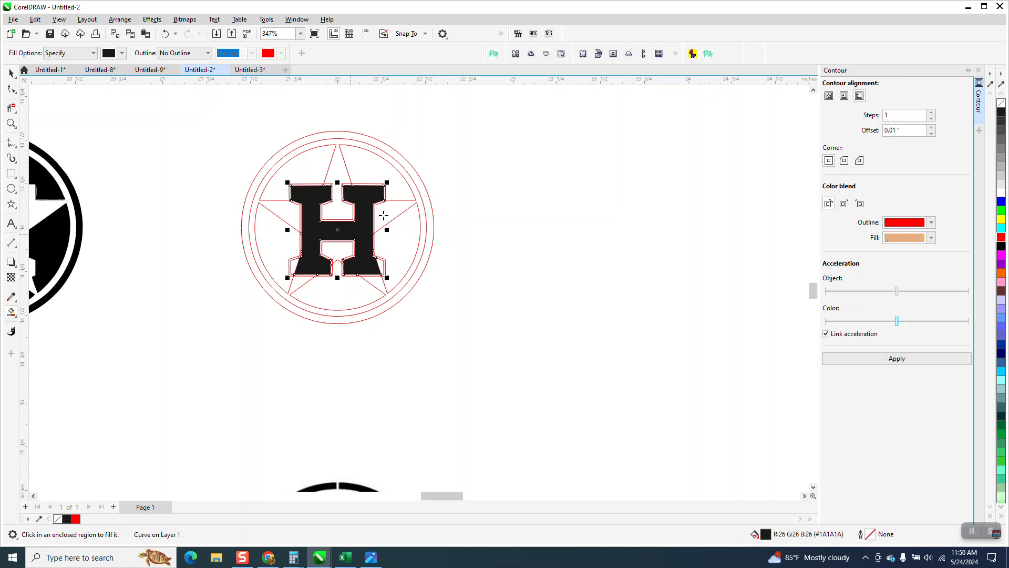
left_click(378, 216)
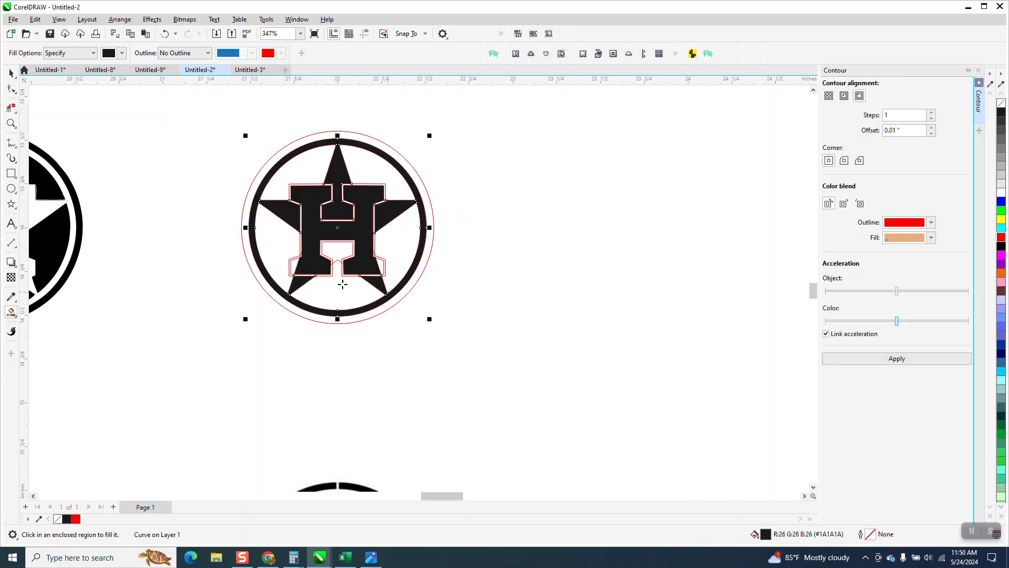
left_click(339, 250)
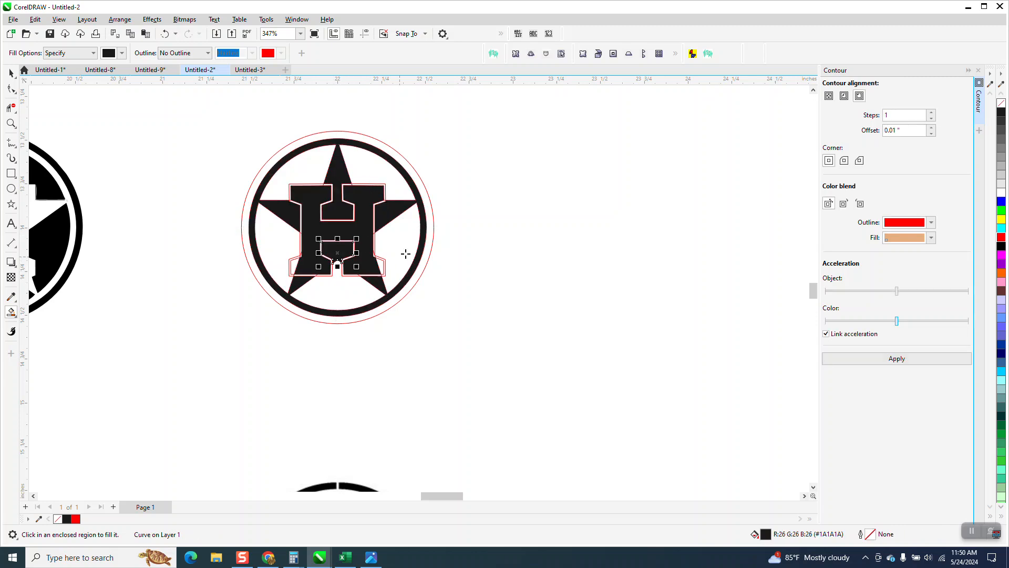
scroll(430, 243, "down", 1)
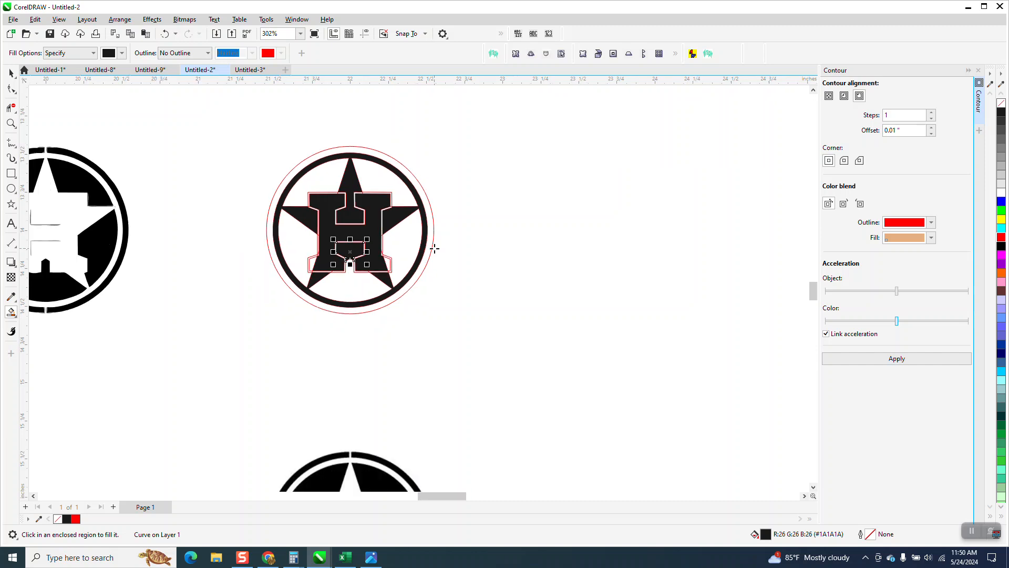
scroll(434, 248, "down", 1)
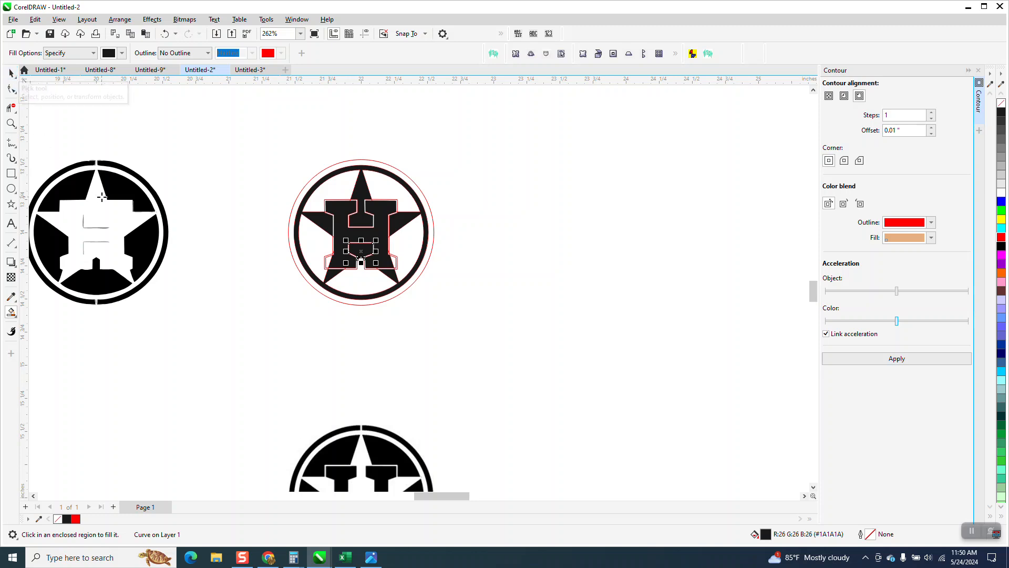
scroll(401, 254, "down", 5)
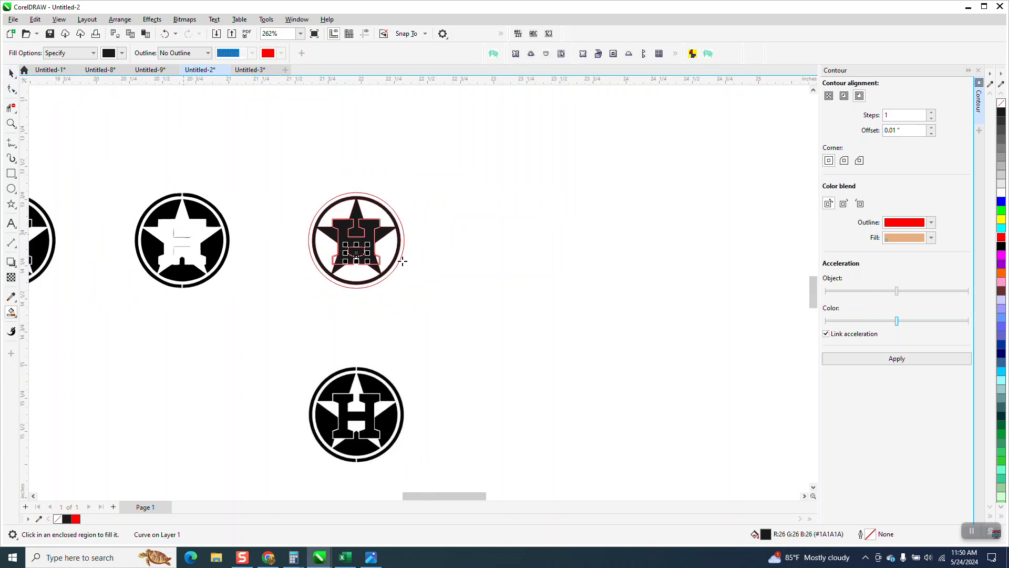
left_click(166, 35)
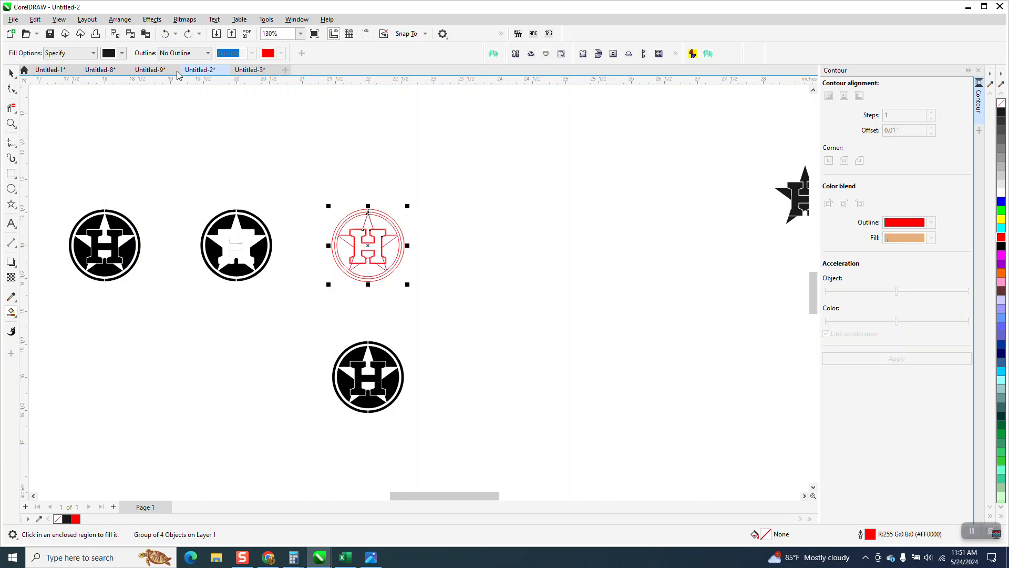
Step: Smart-fill the H with black and no outline
left_click(11, 124)
left_click(289, 200)
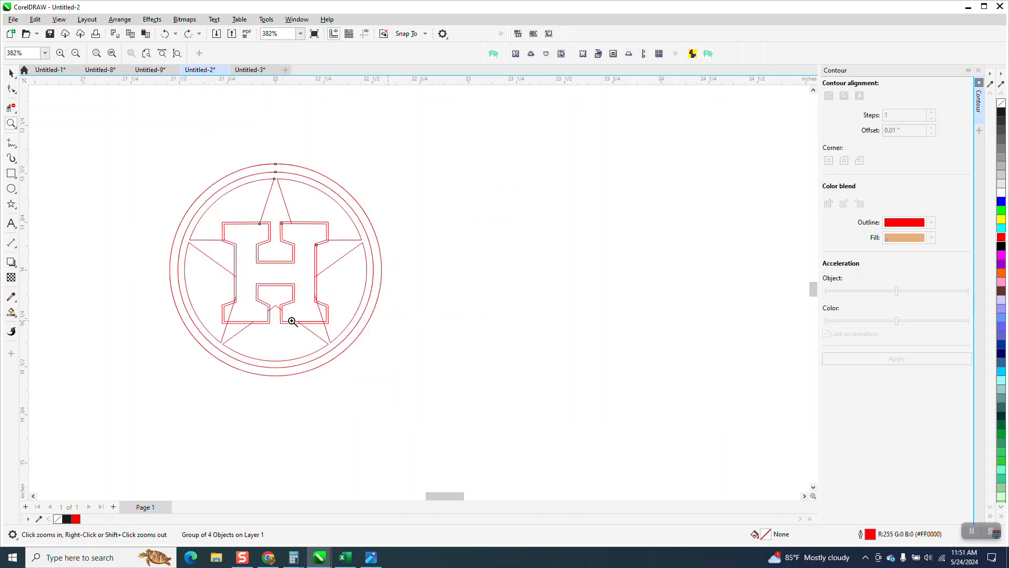
left_click(11, 313)
left_click(305, 237)
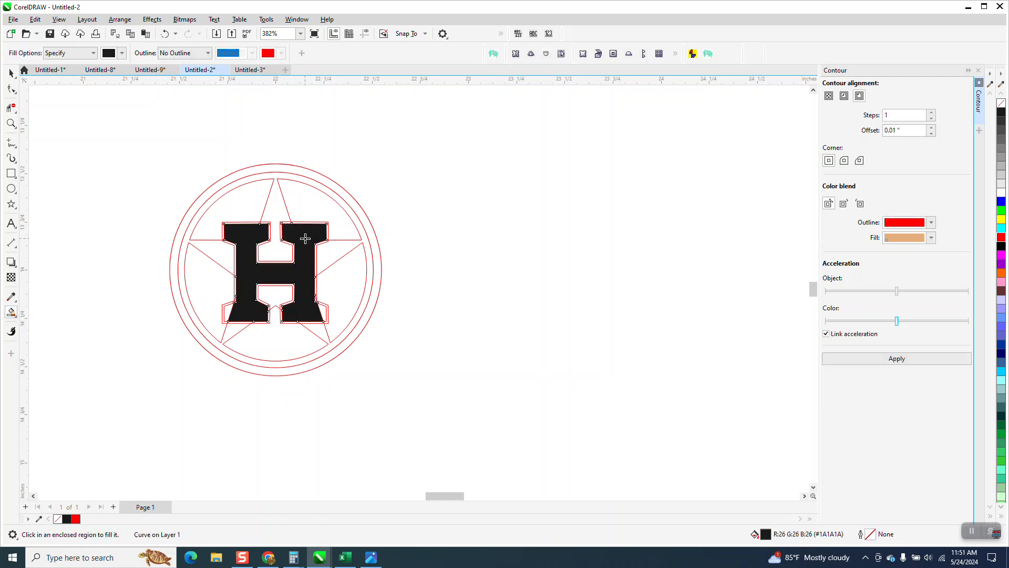
Step: Try smart-filling the star and the band between the two inner circles in black, and undo that fill
left_click(317, 186)
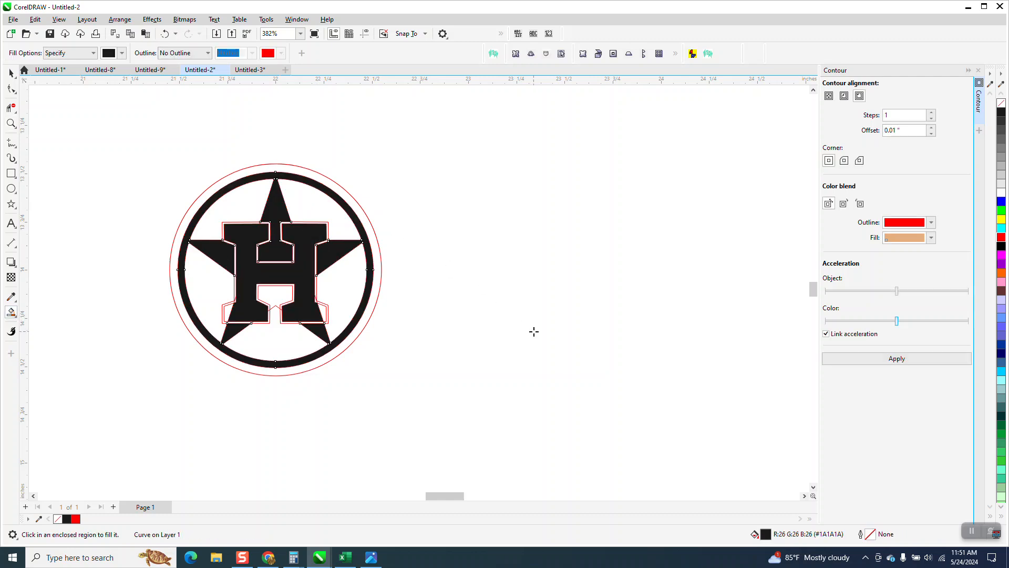
left_click(164, 34)
scroll(548, 304, "down", 2)
scroll(628, 320, "down", 1)
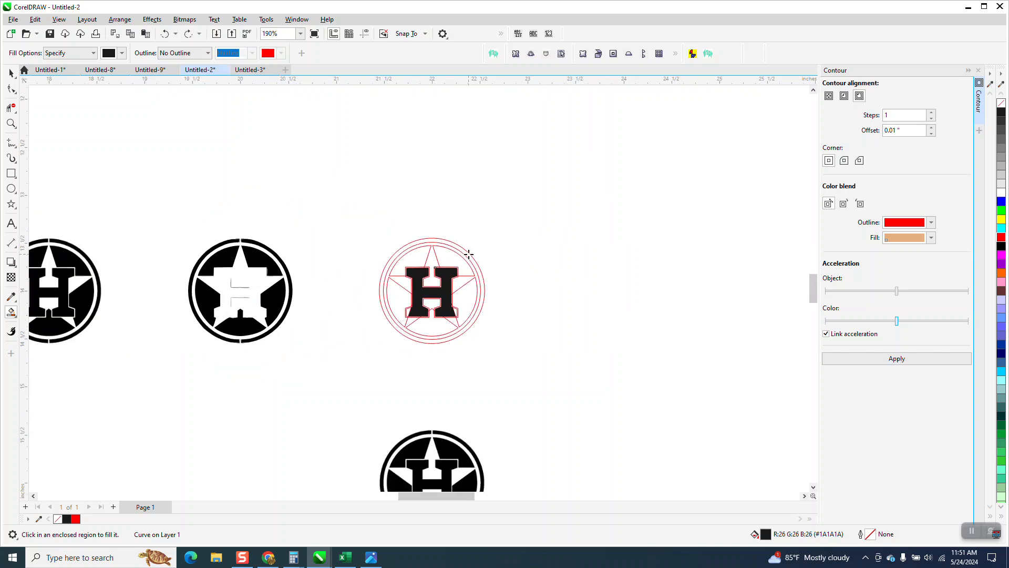
Step: Smart-fill the outer ring and the lower-right section between the star and the inner circle with black
left_click(9, 122)
left_click_drag(348, 232, 659, 383)
left_click(11, 312)
left_click(254, 124)
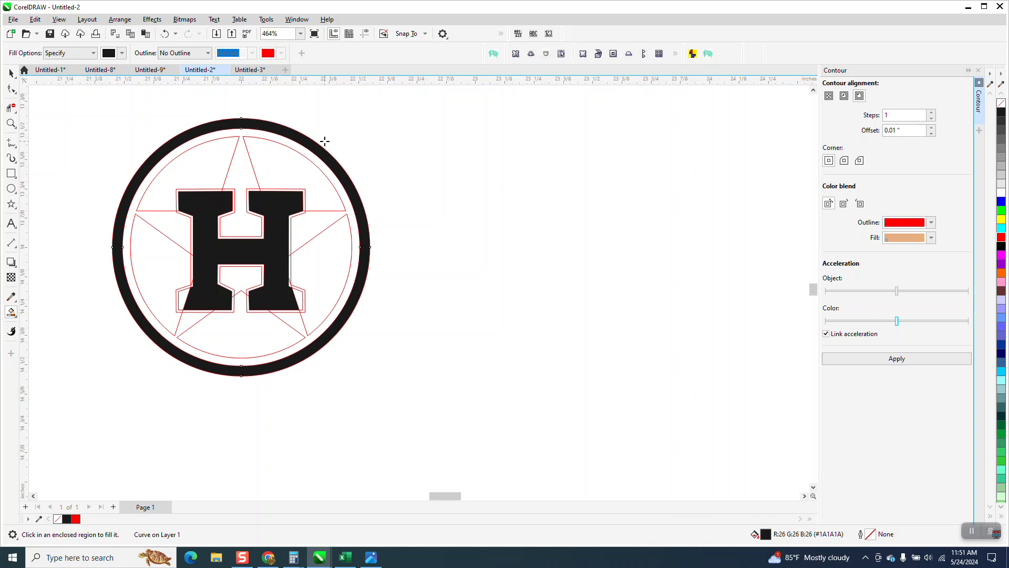
left_click(322, 259)
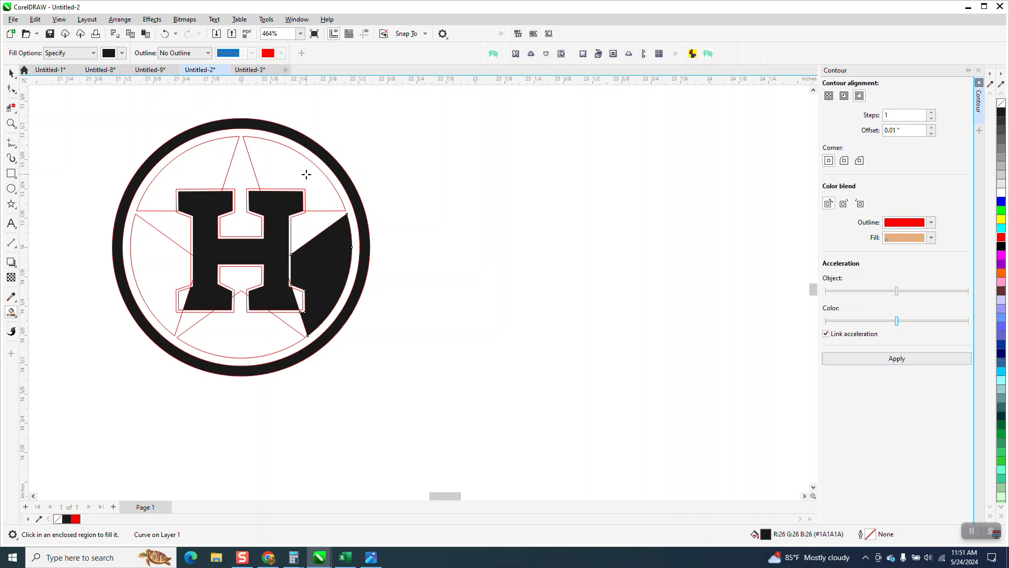
Step: Smart-fill the four remaining sections between the star and the inner circle with black
left_click(307, 174)
left_click(207, 168)
left_click(153, 256)
left_click(216, 335)
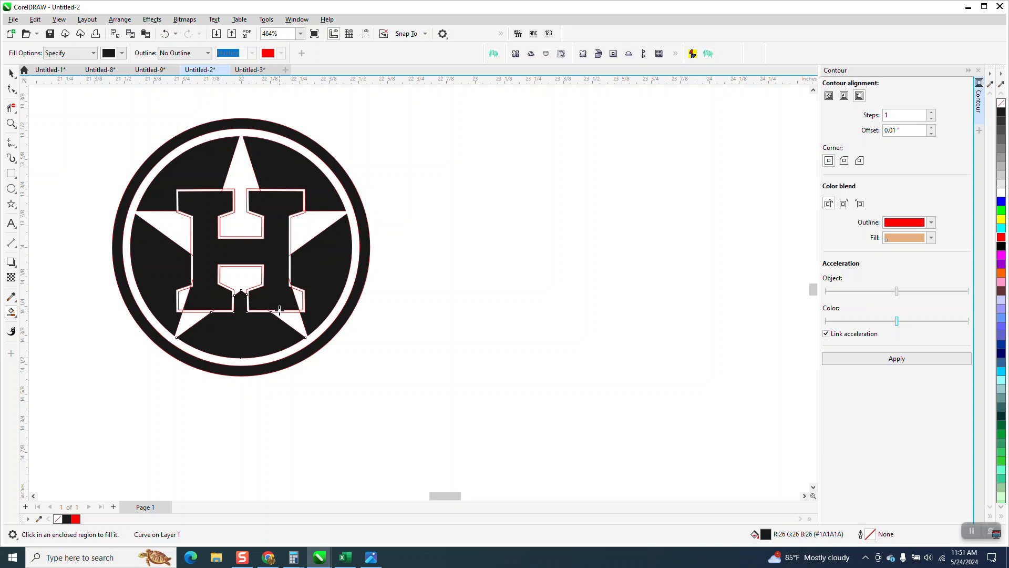
Step: Undo the last four section fills
left_click(165, 33)
left_click(165, 33)
left_click(165, 33)
left_click(165, 33)
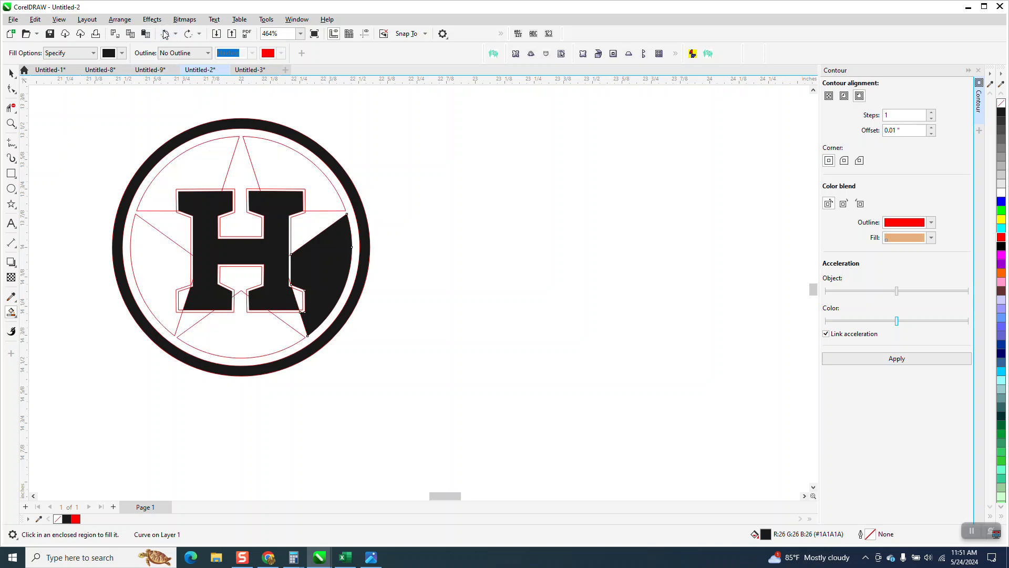
Step: Undo the remaining black fills in the lower-right section, the H and the outer ring
left_click(165, 34)
left_click(165, 34)
left_click(164, 34)
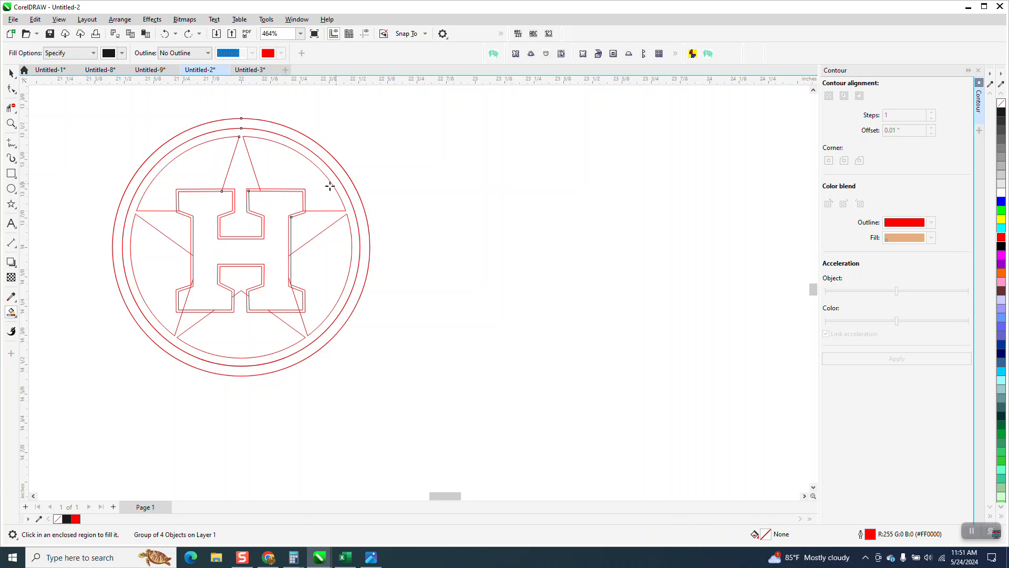
Step: Delete the star line segments inside the H's lower feet and between its legs
left_click(11, 108)
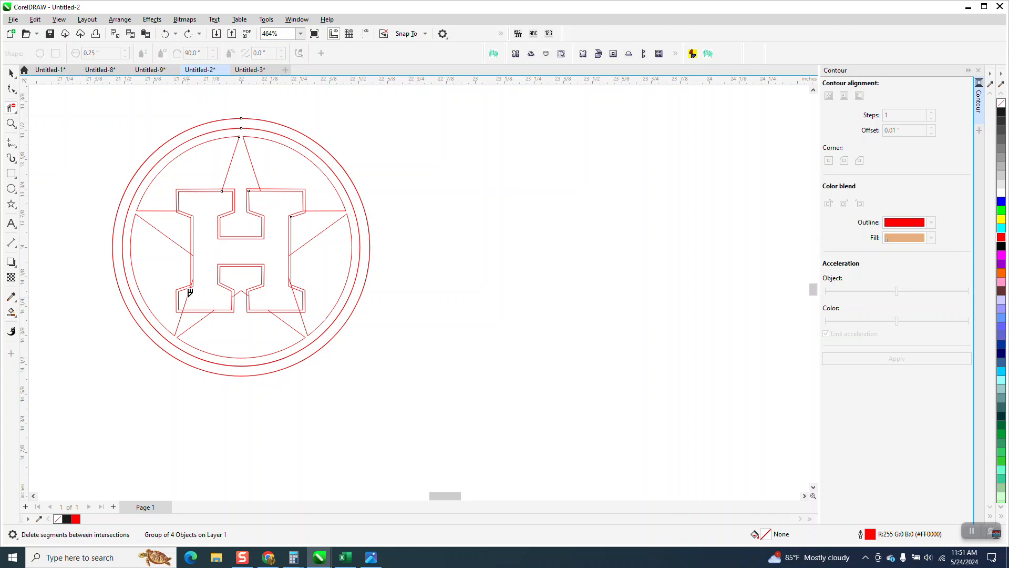
left_click(305, 308)
left_click(296, 300)
Step: Smart-fill the outer ring and the H with black and no outline
left_click(11, 312)
left_click(265, 127)
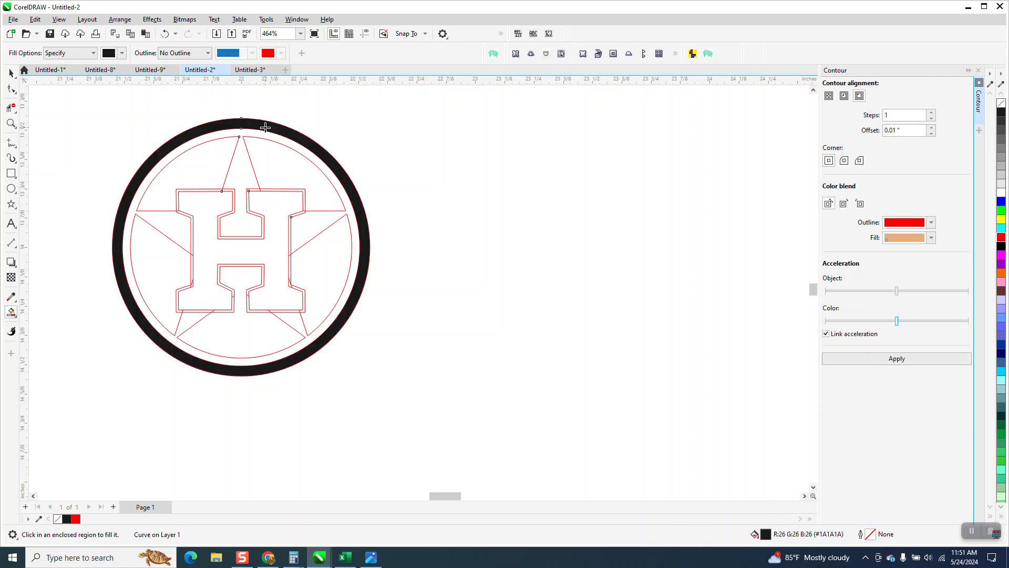
left_click(269, 200)
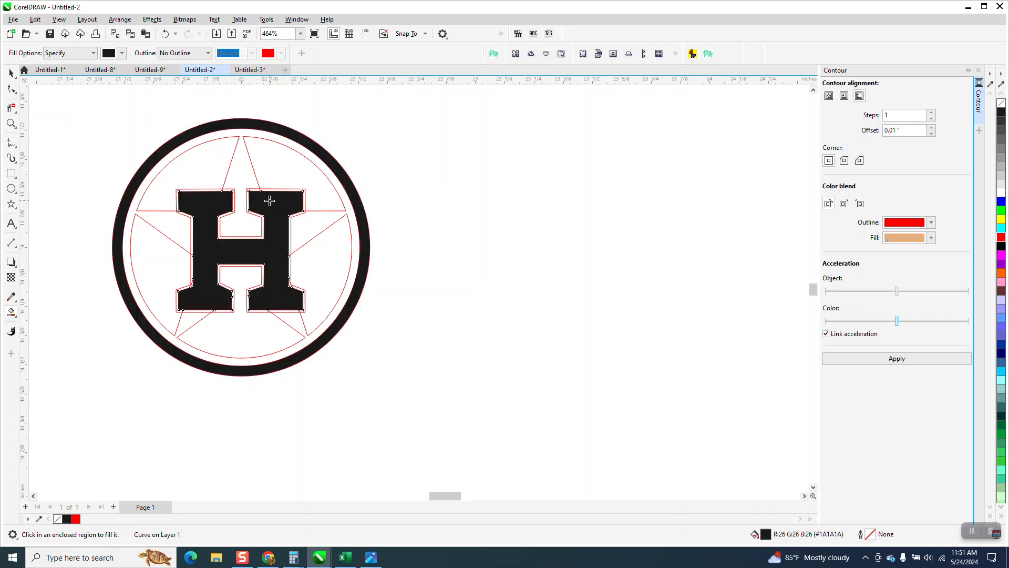
Step: Smart-fill the five sections between the star and the inner circle with black
left_click(322, 247)
left_click(320, 181)
left_click(208, 174)
left_click(154, 260)
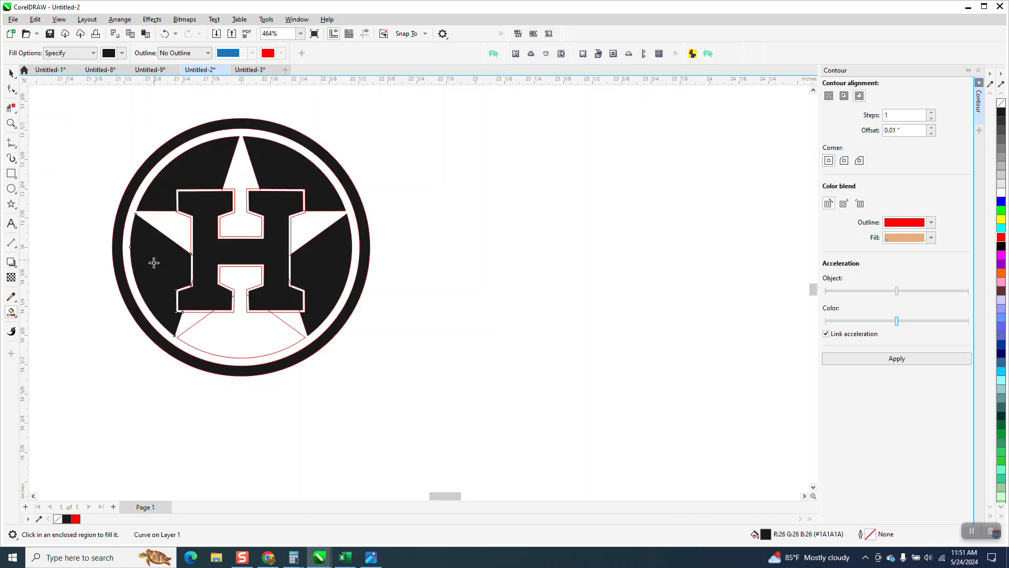
left_click(243, 335)
Step: Move the bottom black section 2 inches to the right, clear of the logo
scroll(473, 295, "down", 2)
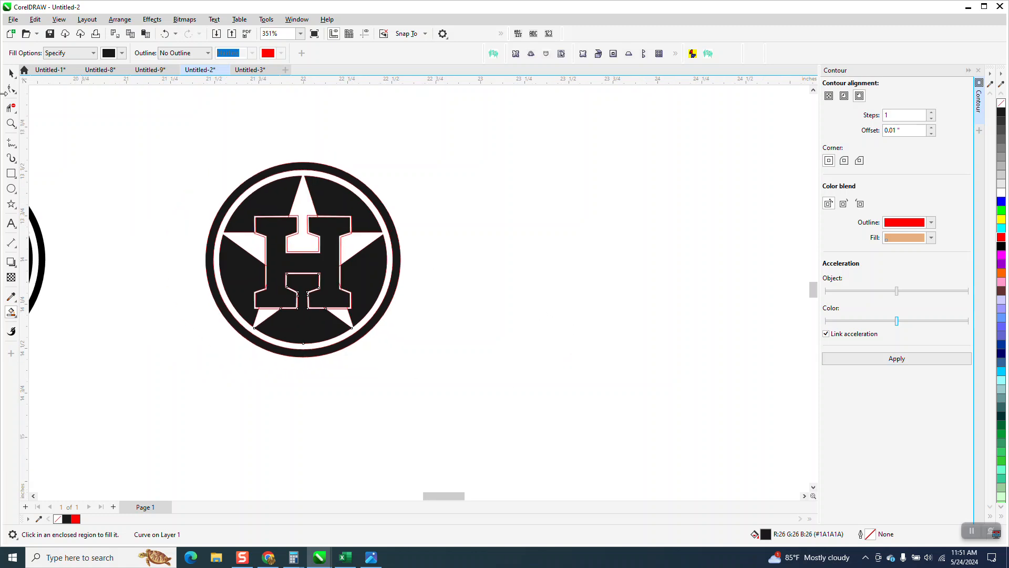
left_click(11, 74)
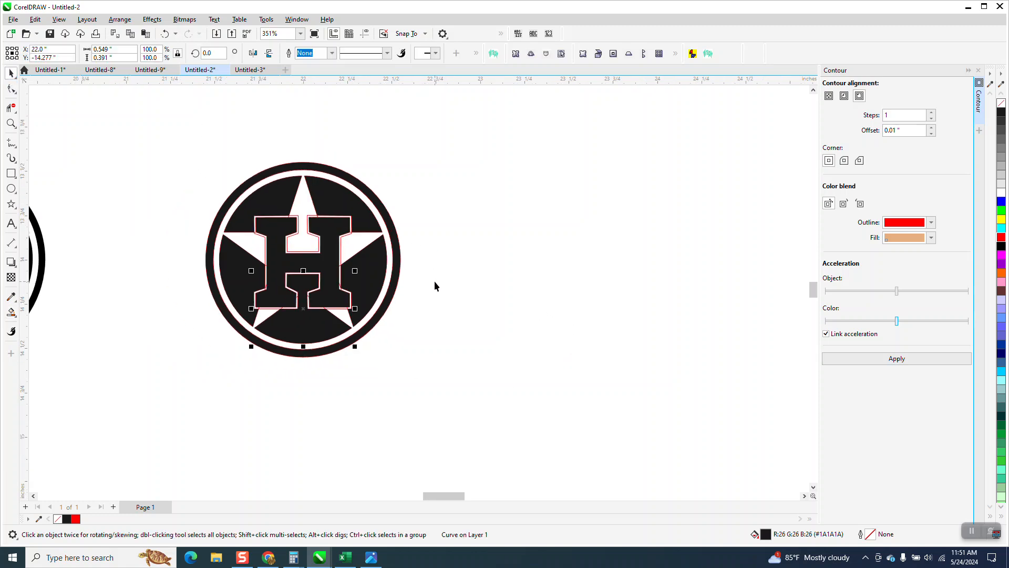
scroll(437, 286, "down", 1)
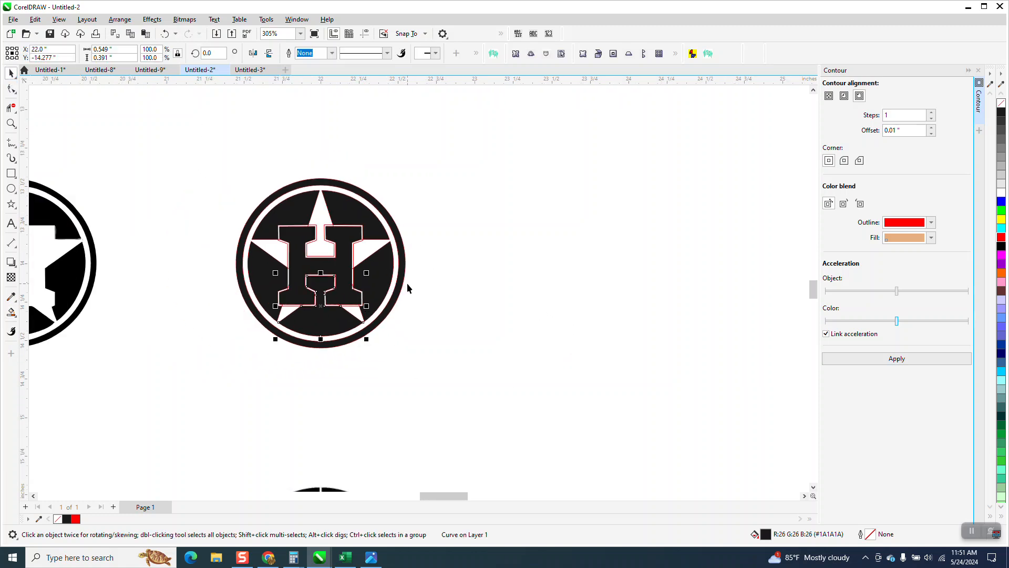
key("Right")
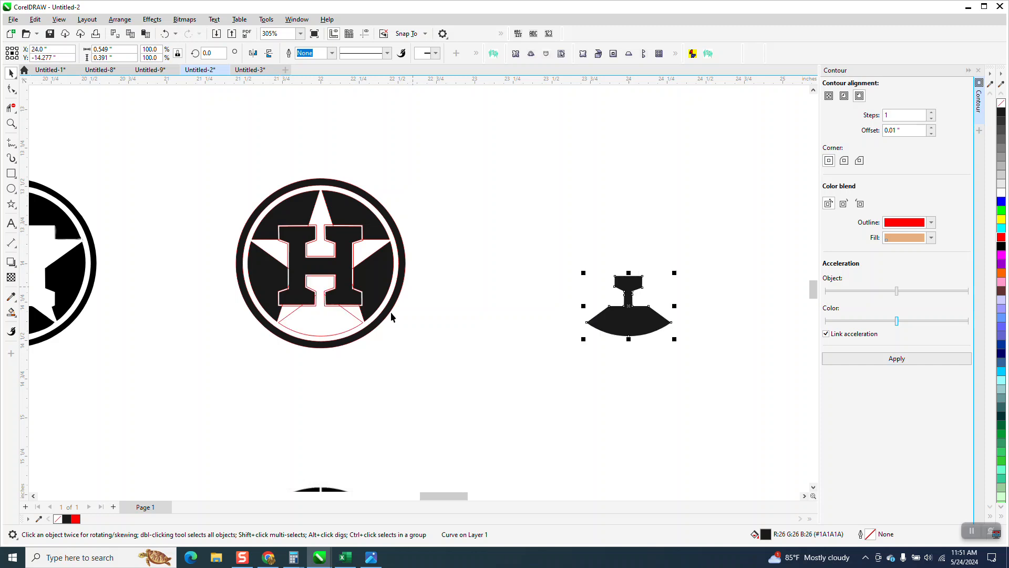
Step: Delete the grouped red outlines and move the bottom black section 2 inches back into the logo
left_click(351, 315)
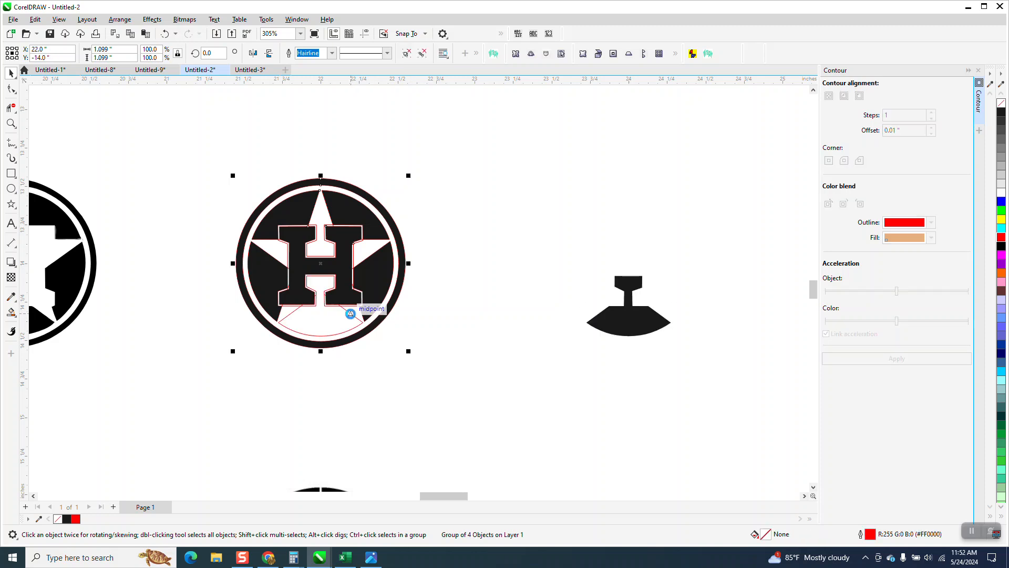
left_click(435, 292)
left_click_drag(650, 310, 721, 372)
key("Left")
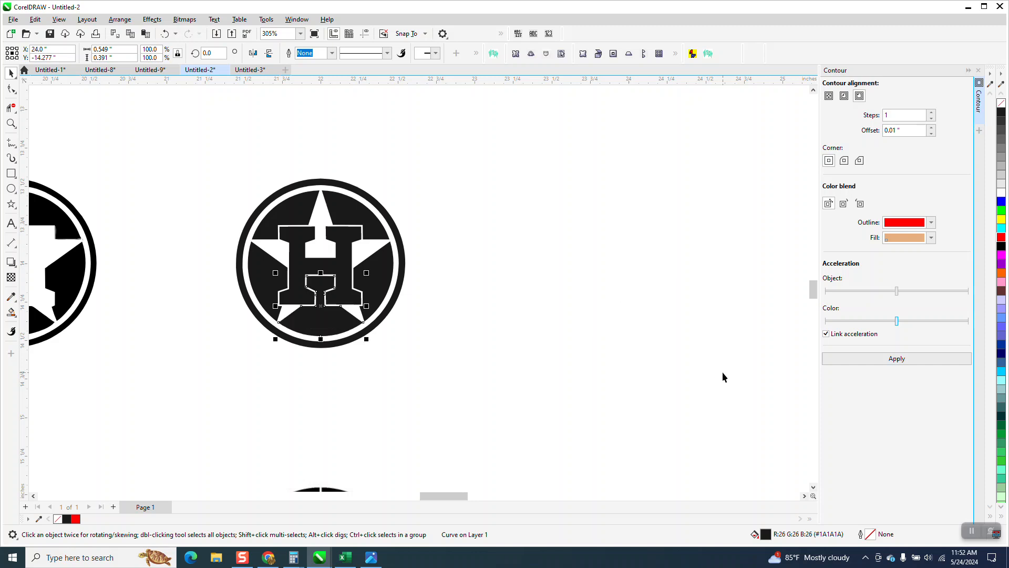
Step: Place a copy of the original bitmap logo close beside the rebuilt vector logo
scroll(574, 351, "down", 1)
scroll(405, 308, "down", 1)
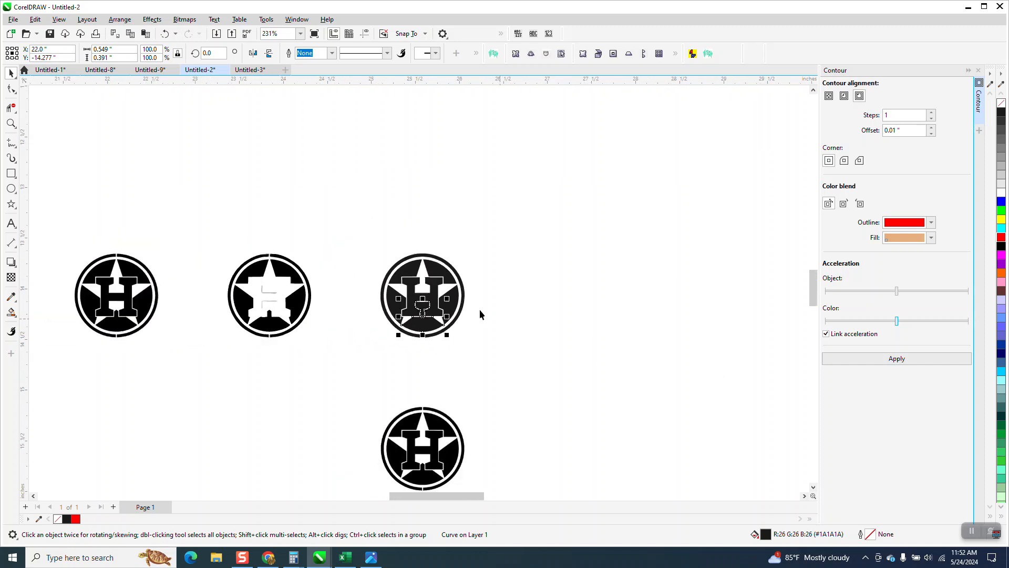
key("ctrl+v")
left_click_drag(444, 311, 506, 294)
left_click(11, 123)
left_click_drag(375, 243, 644, 391)
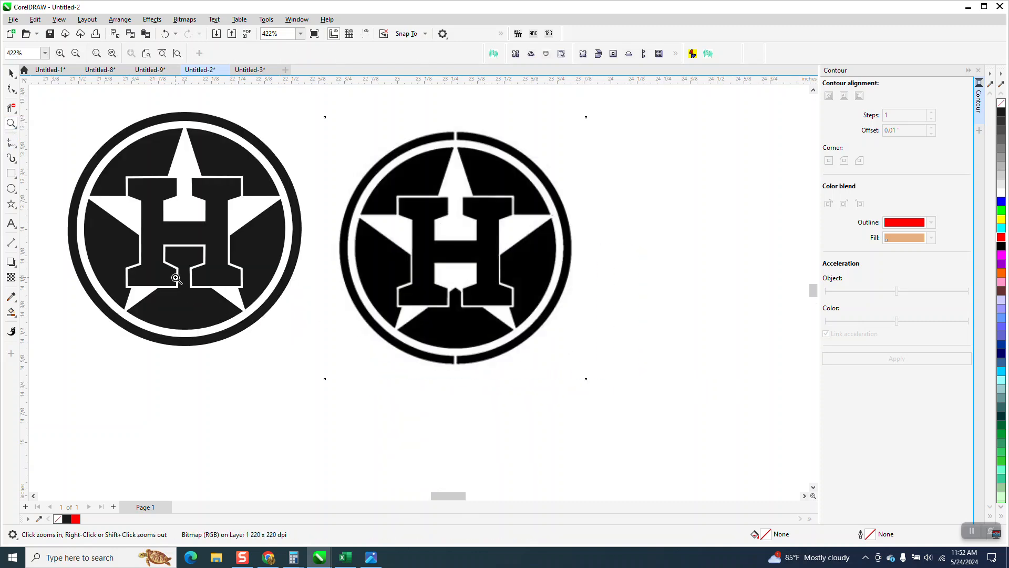
left_click(11, 73)
left_click_drag(436, 224, 413, 209)
Step: Compare the edges of the rebuilt logo with those of the original bitmap up close
left_click(11, 123)
left_click_drag(278, 186, 338, 226)
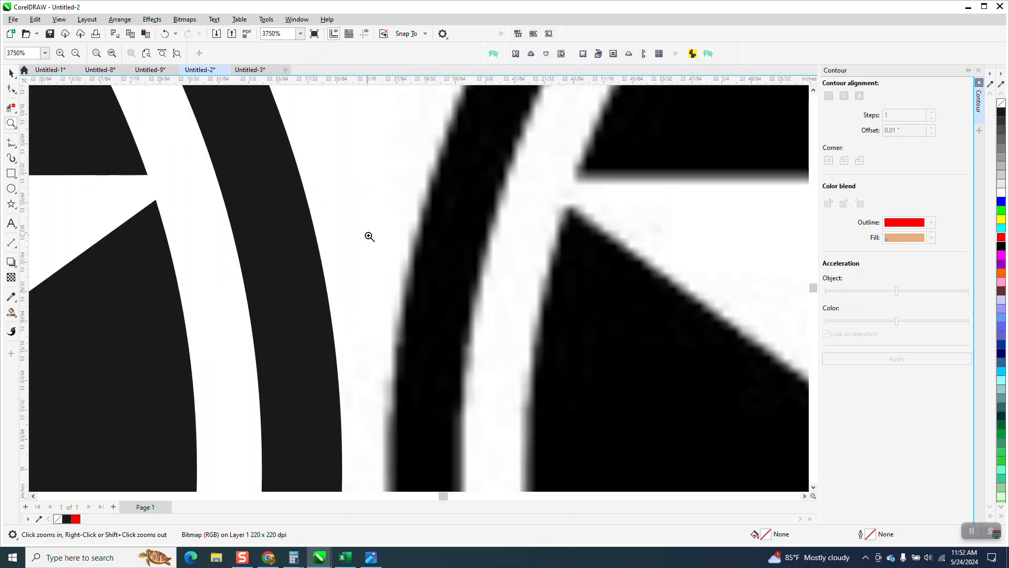
scroll(370, 238, "down", 5)
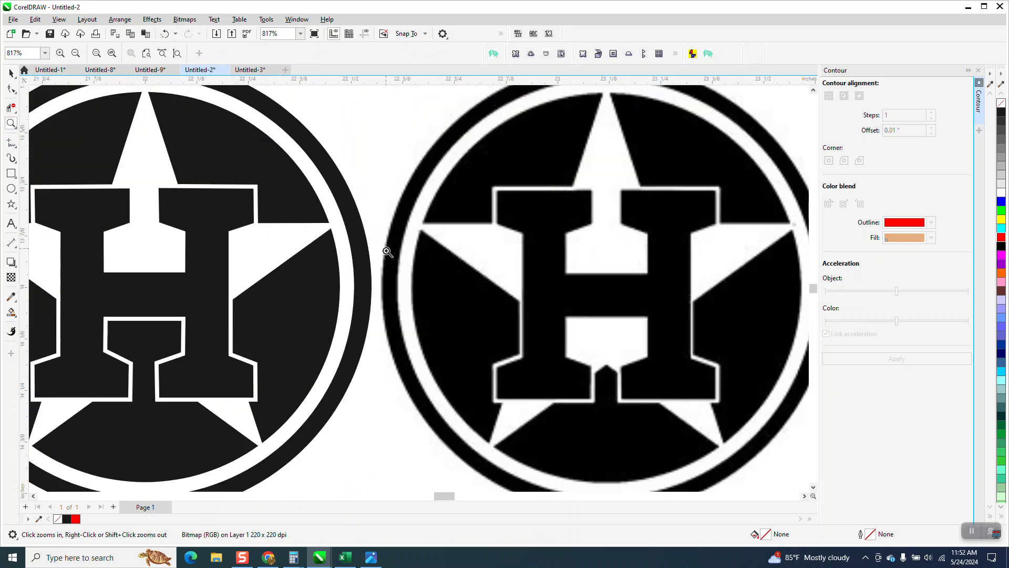